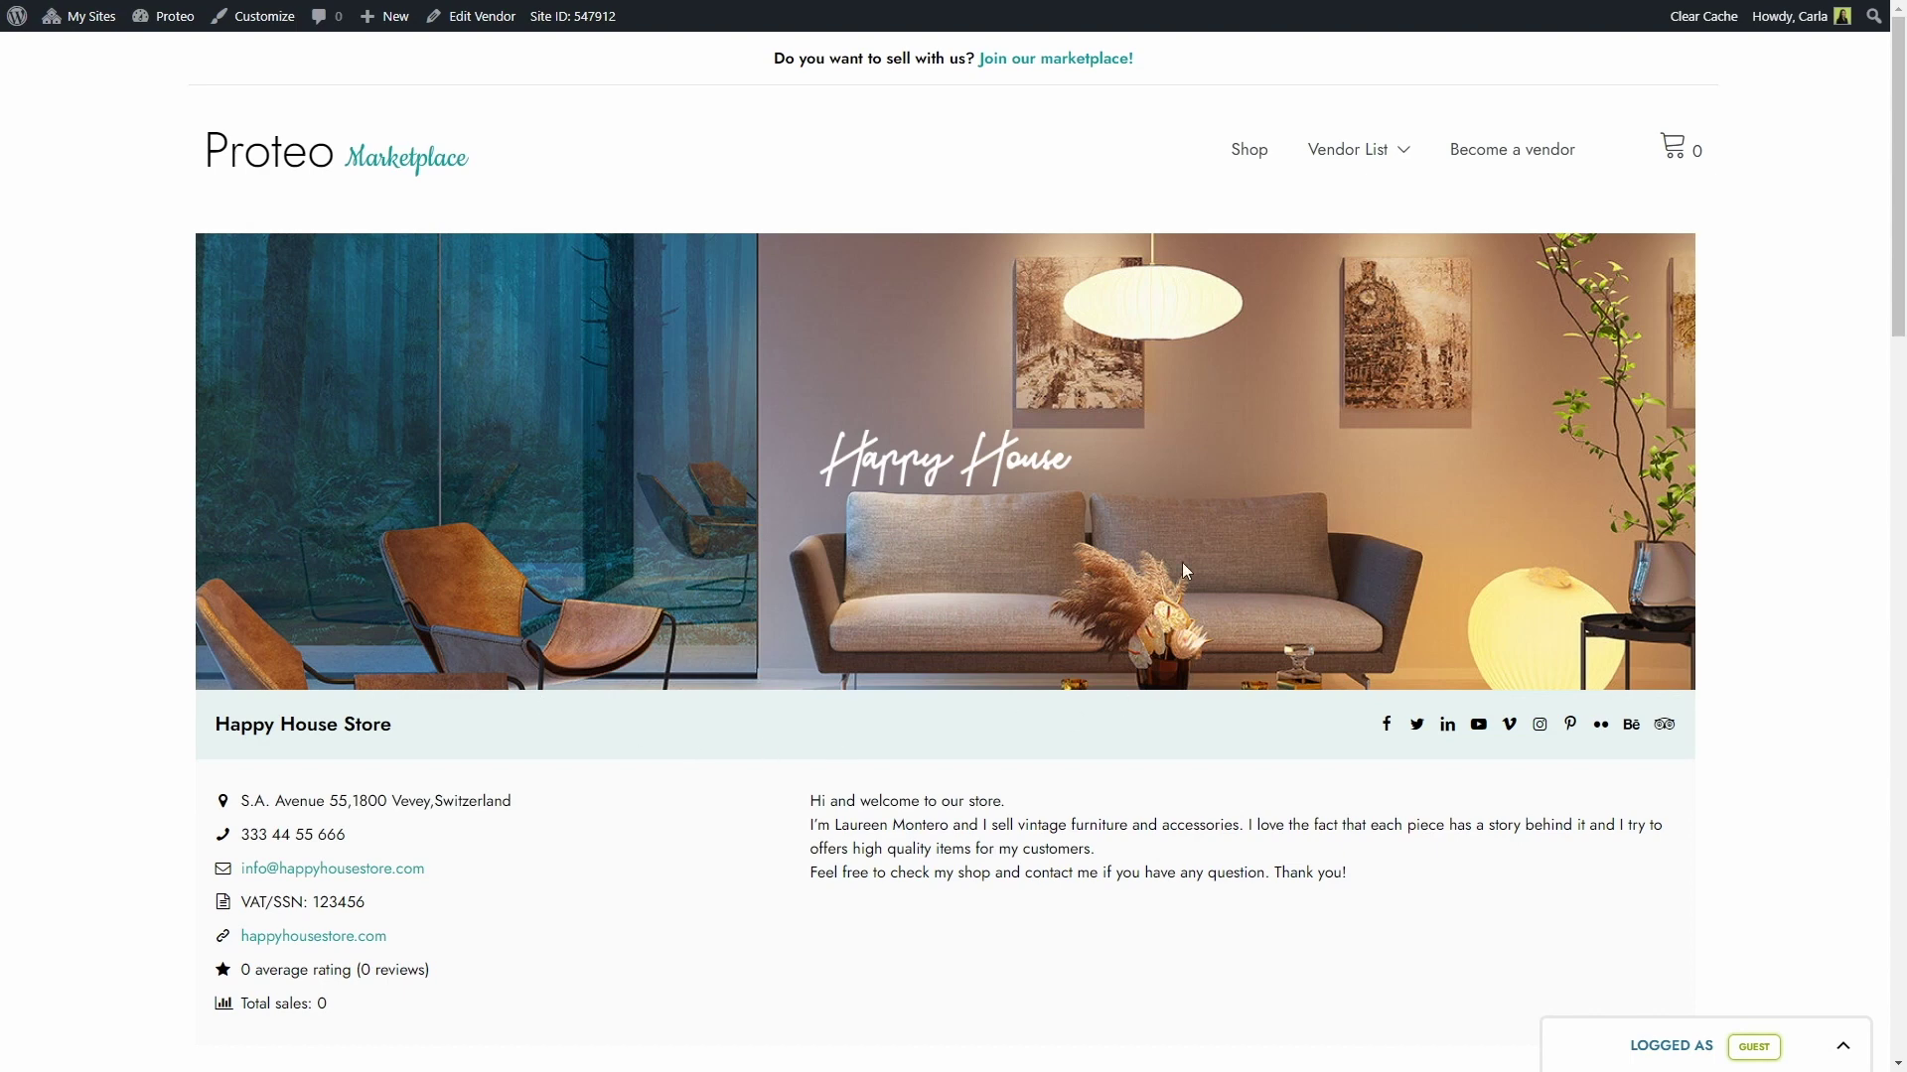
- Open the YITH Multi Vendor Store Page settings, currently header Style 3 at 1400 × 460 px
scroll(1056, 513, down, 1)
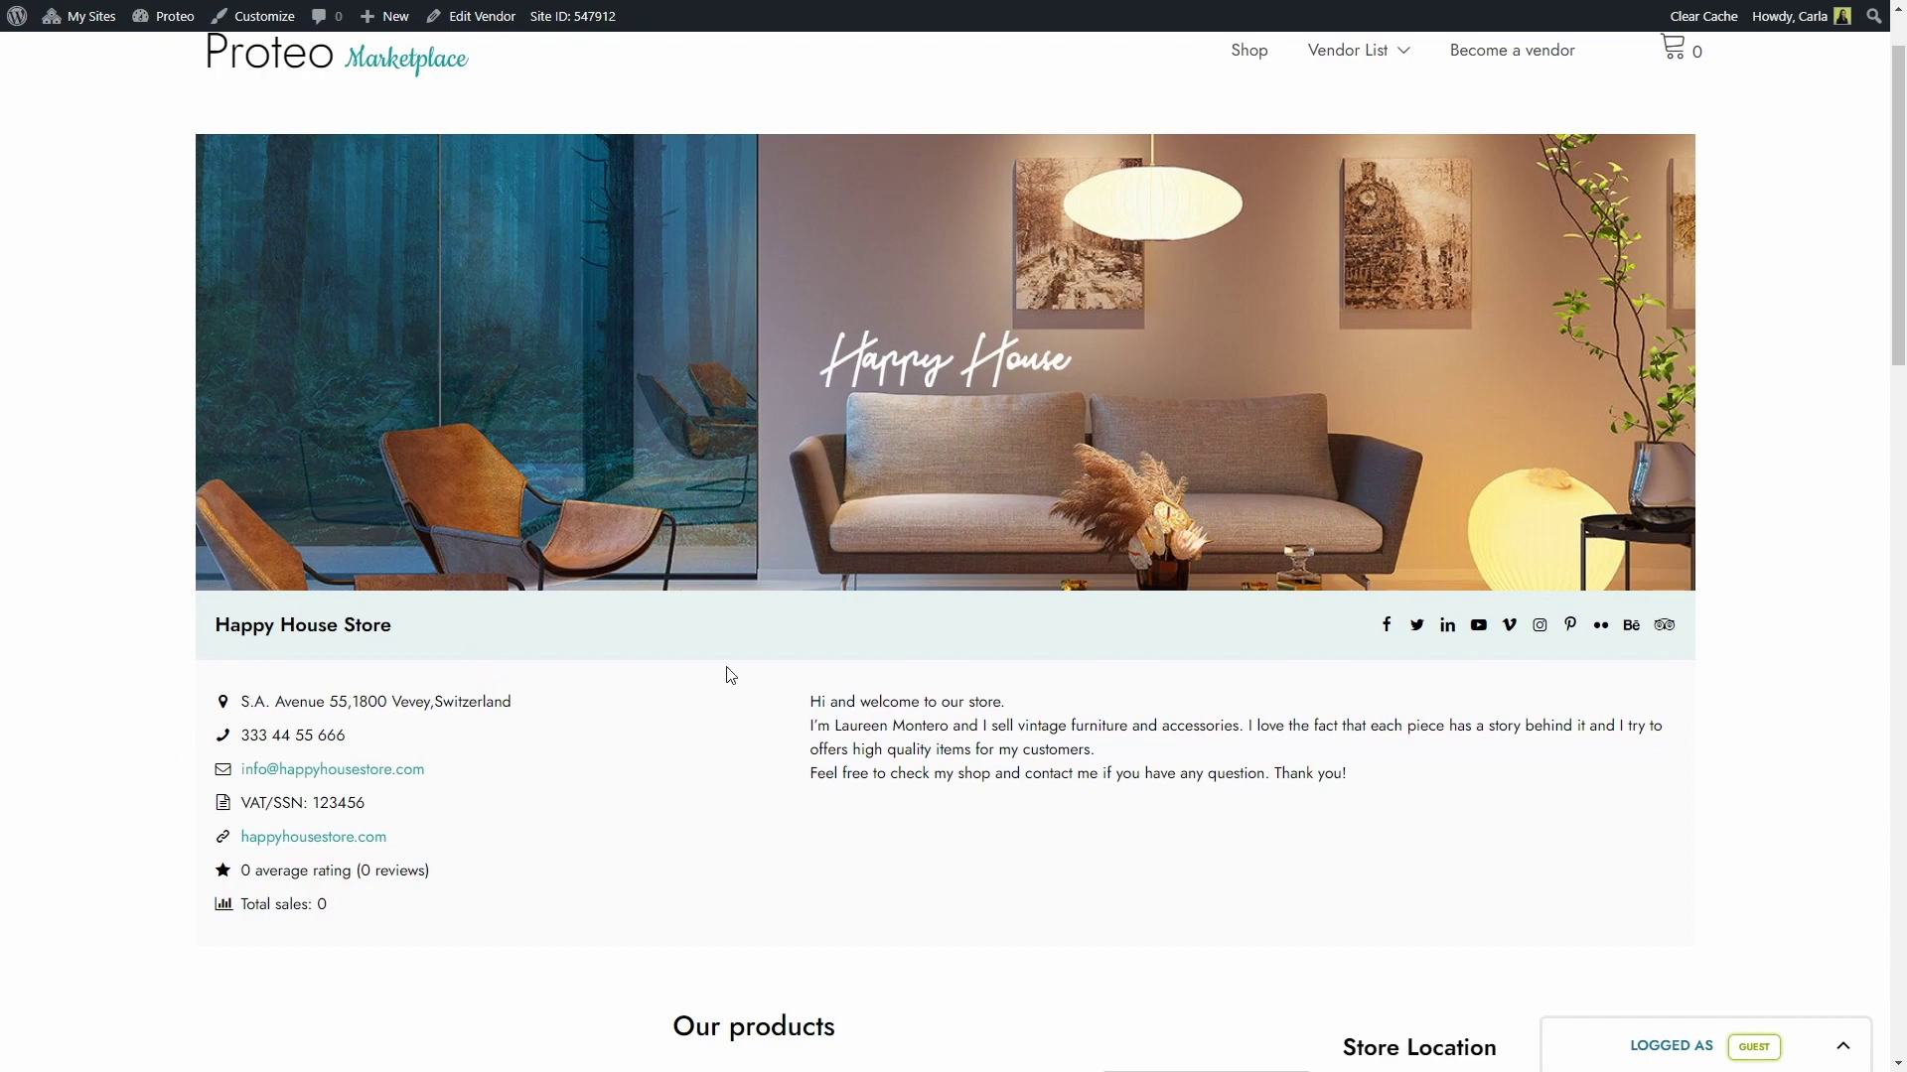
scroll(865, 904, down, 5)
scroll(1076, 859, down, 2)
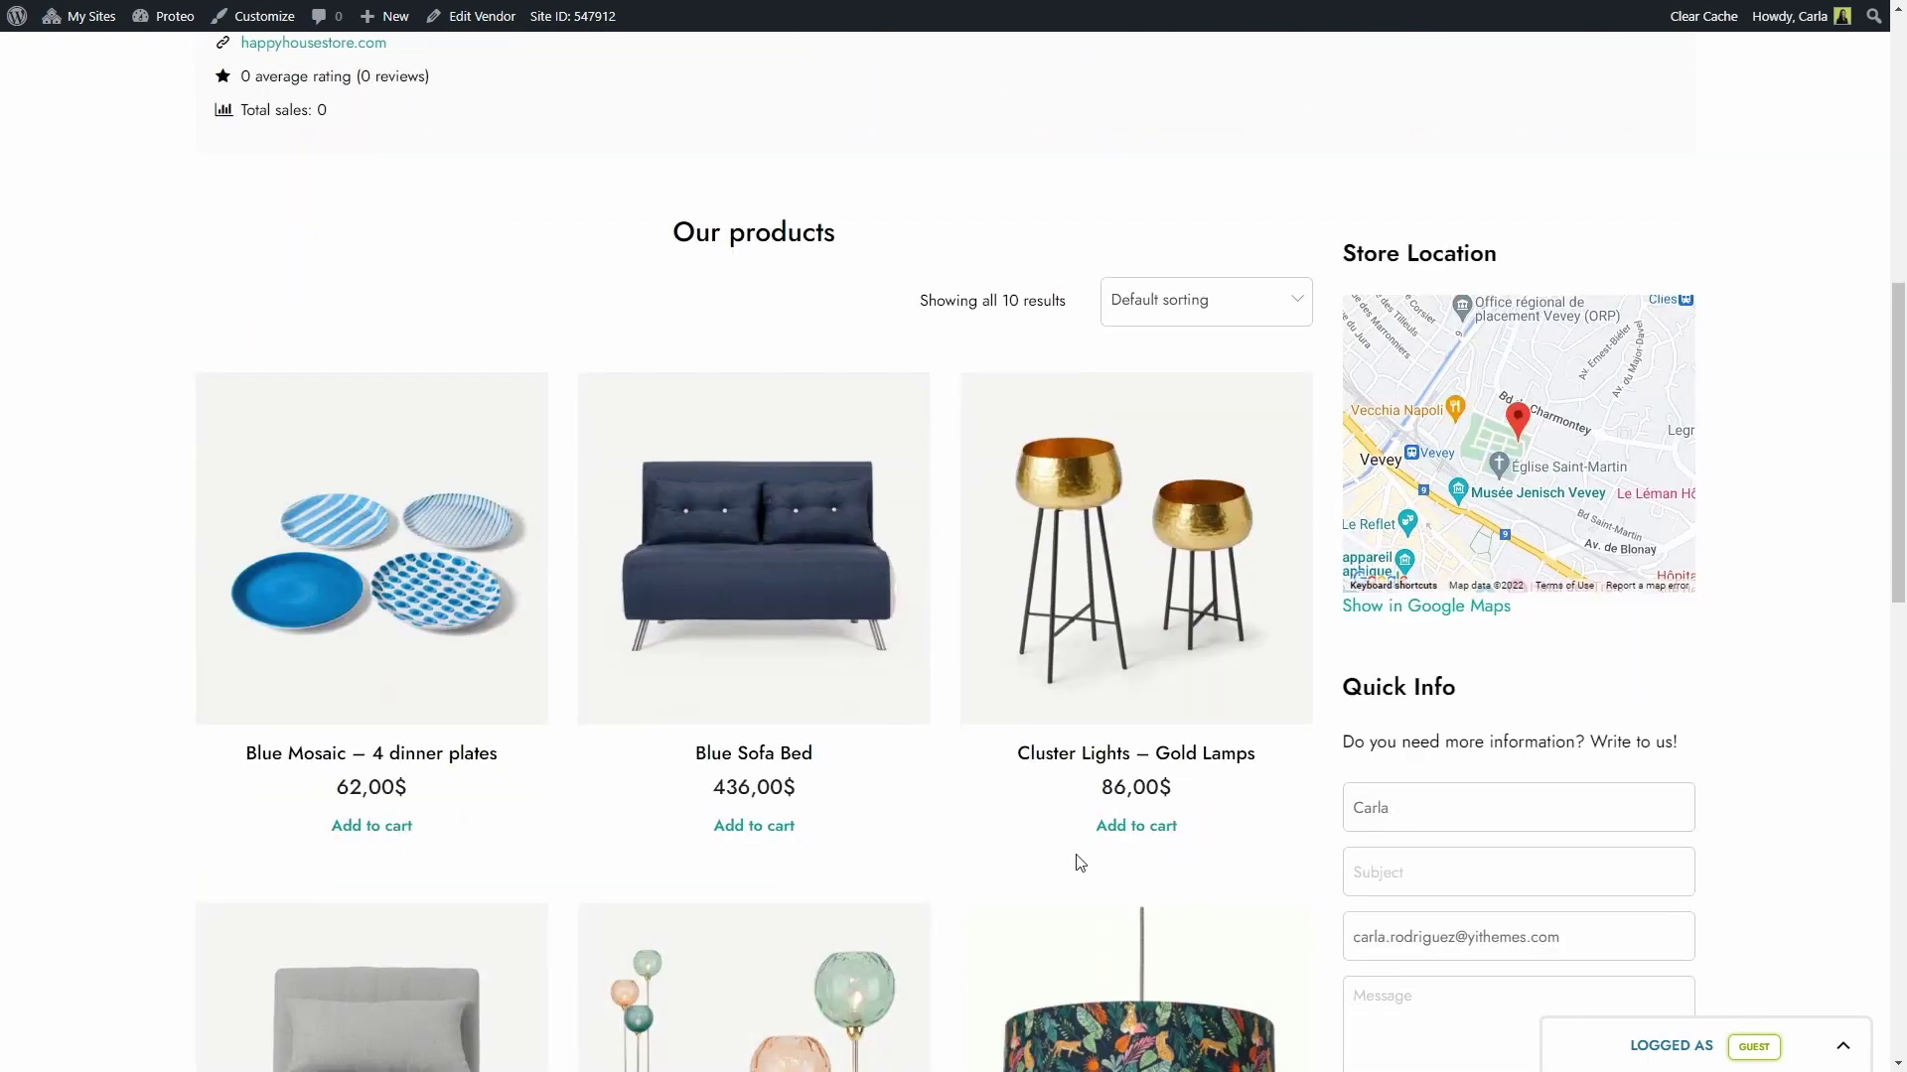
scroll(363, 685, down, 3)
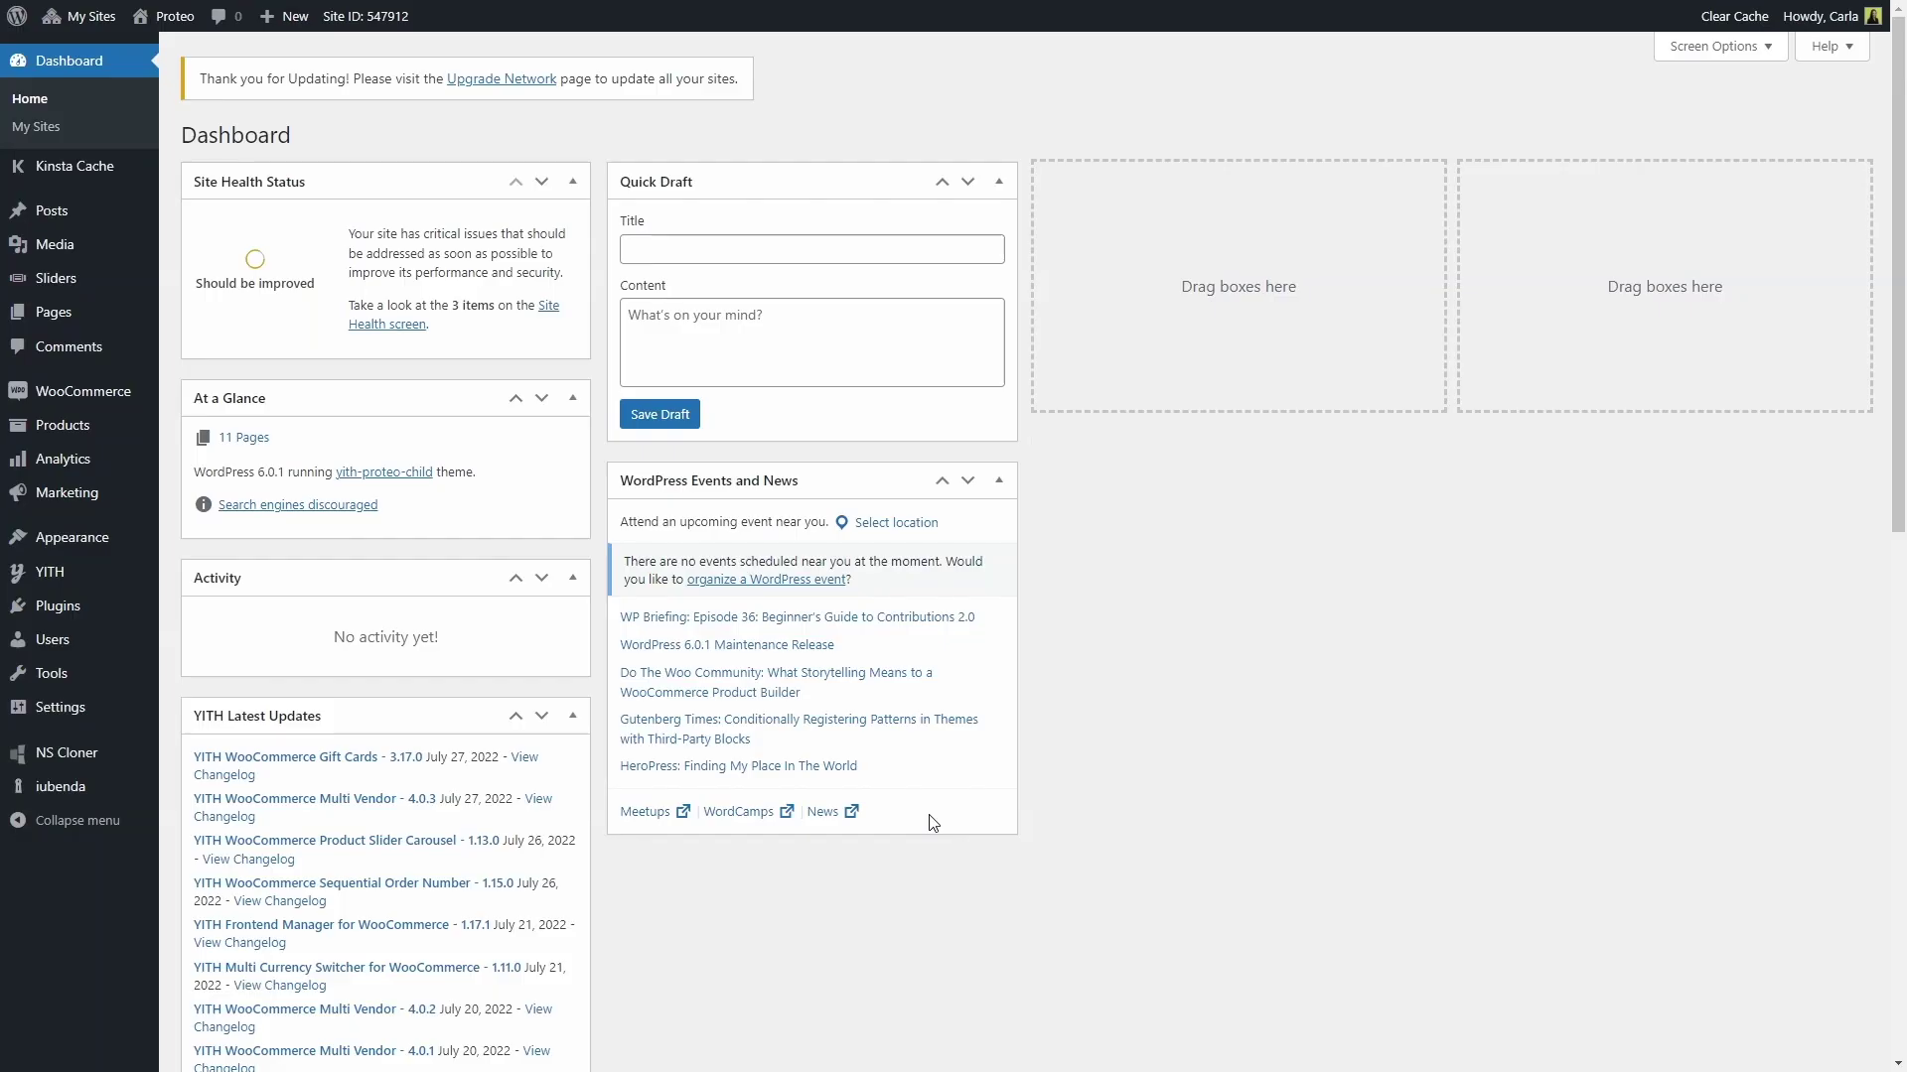
mouse_move(95, 585)
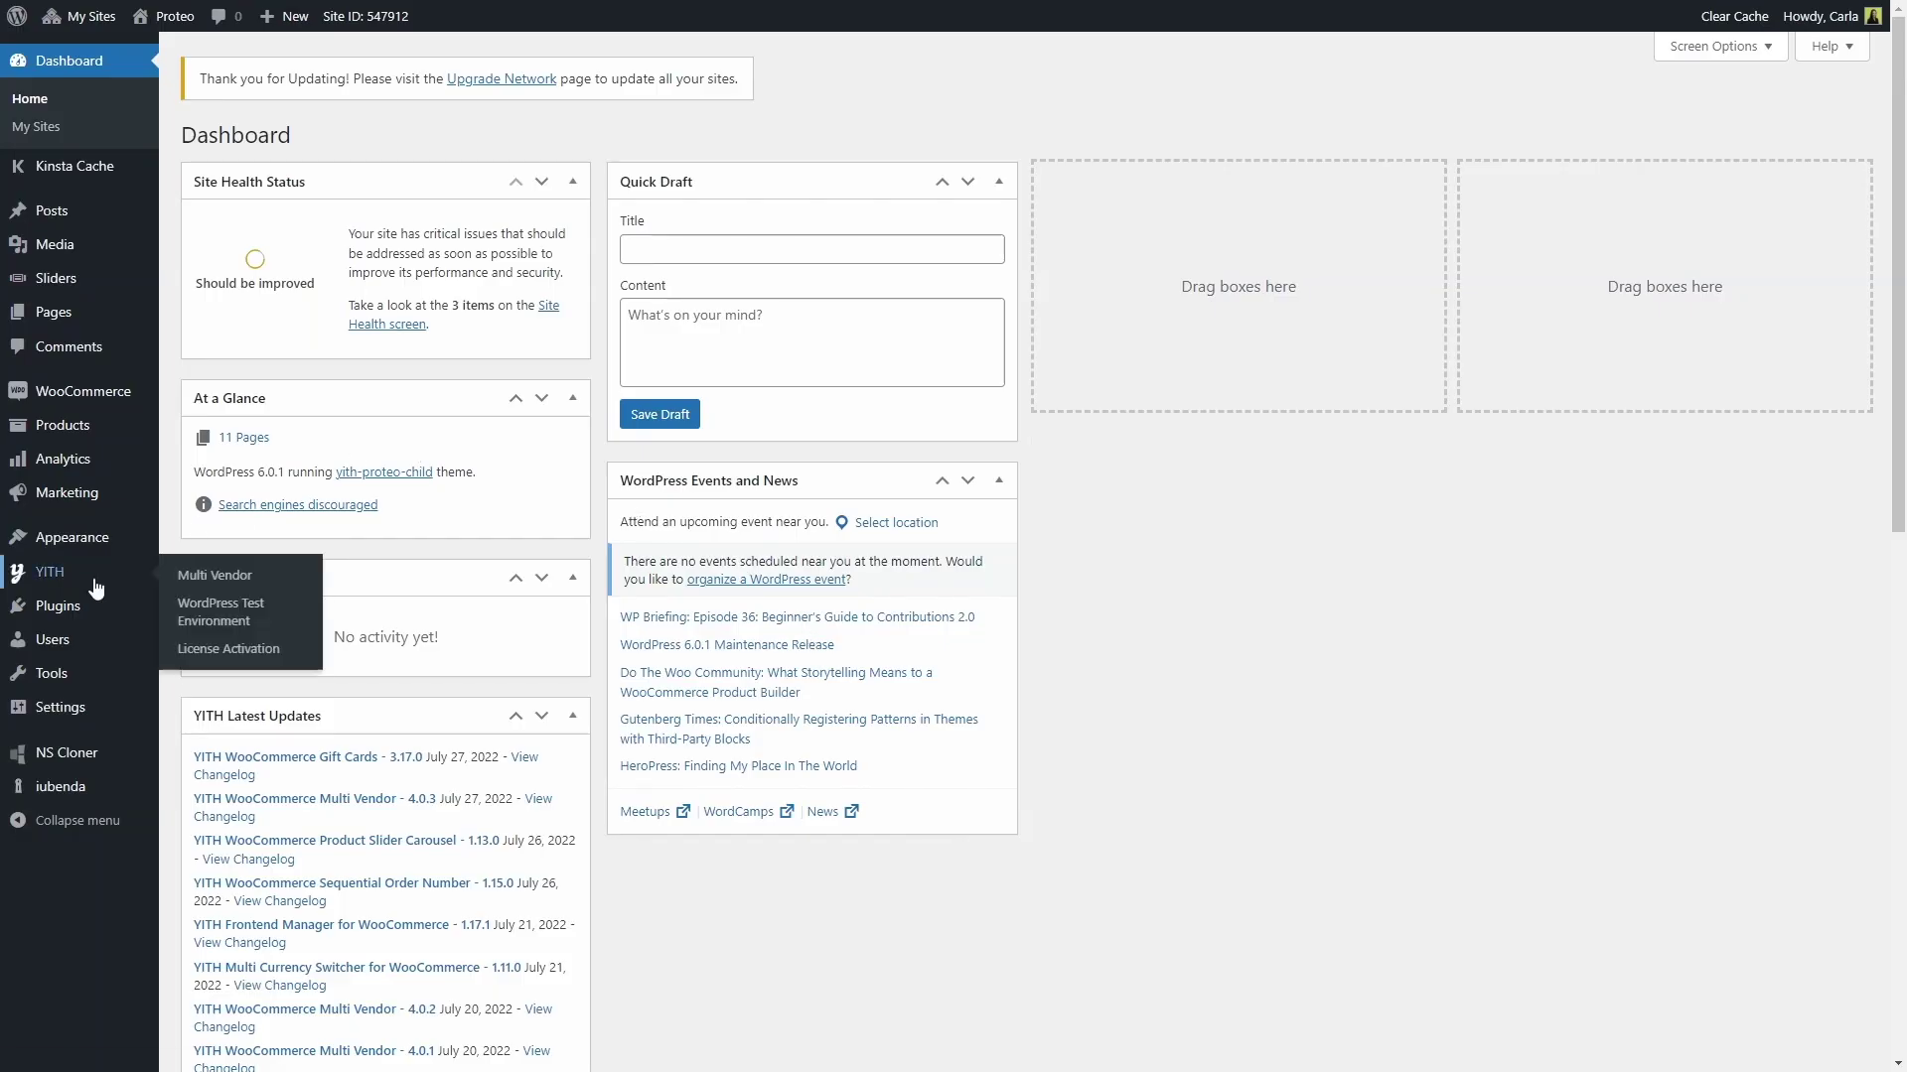
click(196, 581)
mouse_move(661, 199)
click(603, 316)
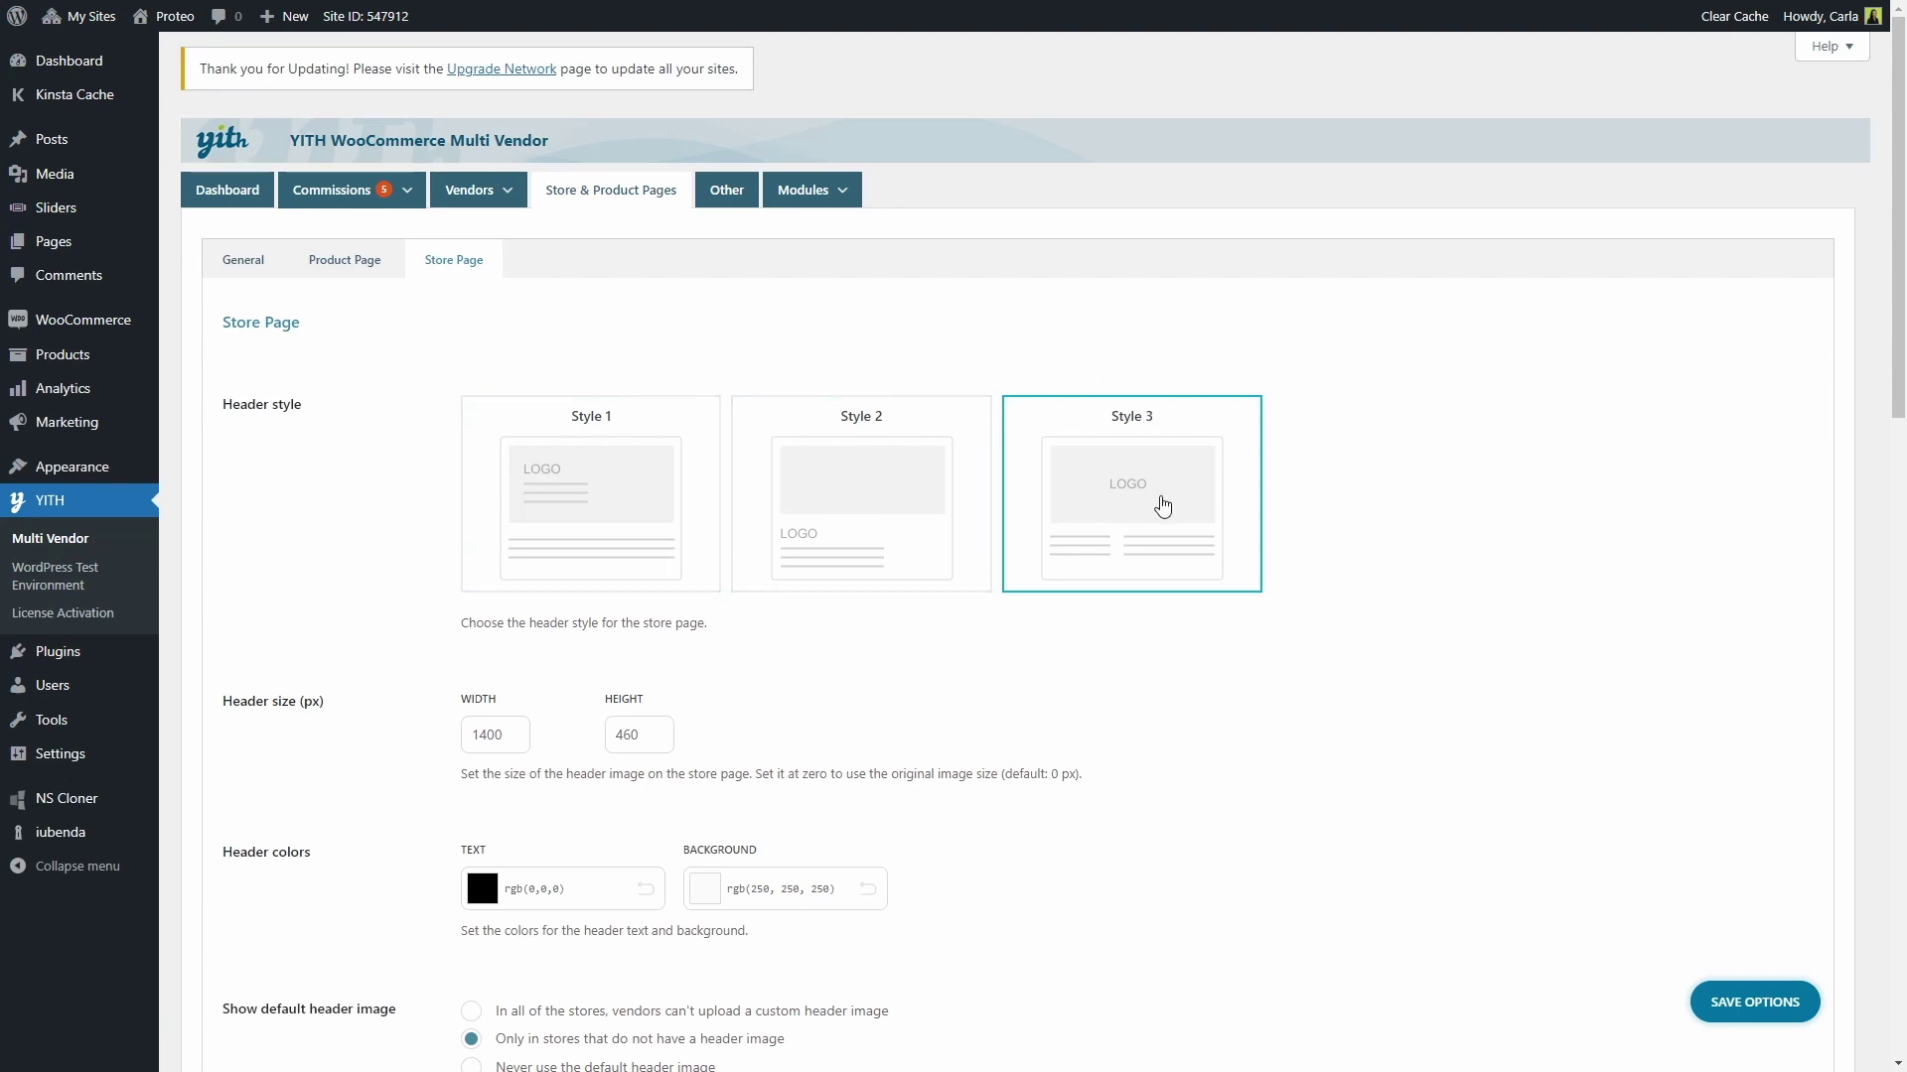
- Switch the store header to Style 1, save, and reload the storefront to preview it
click(574, 462)
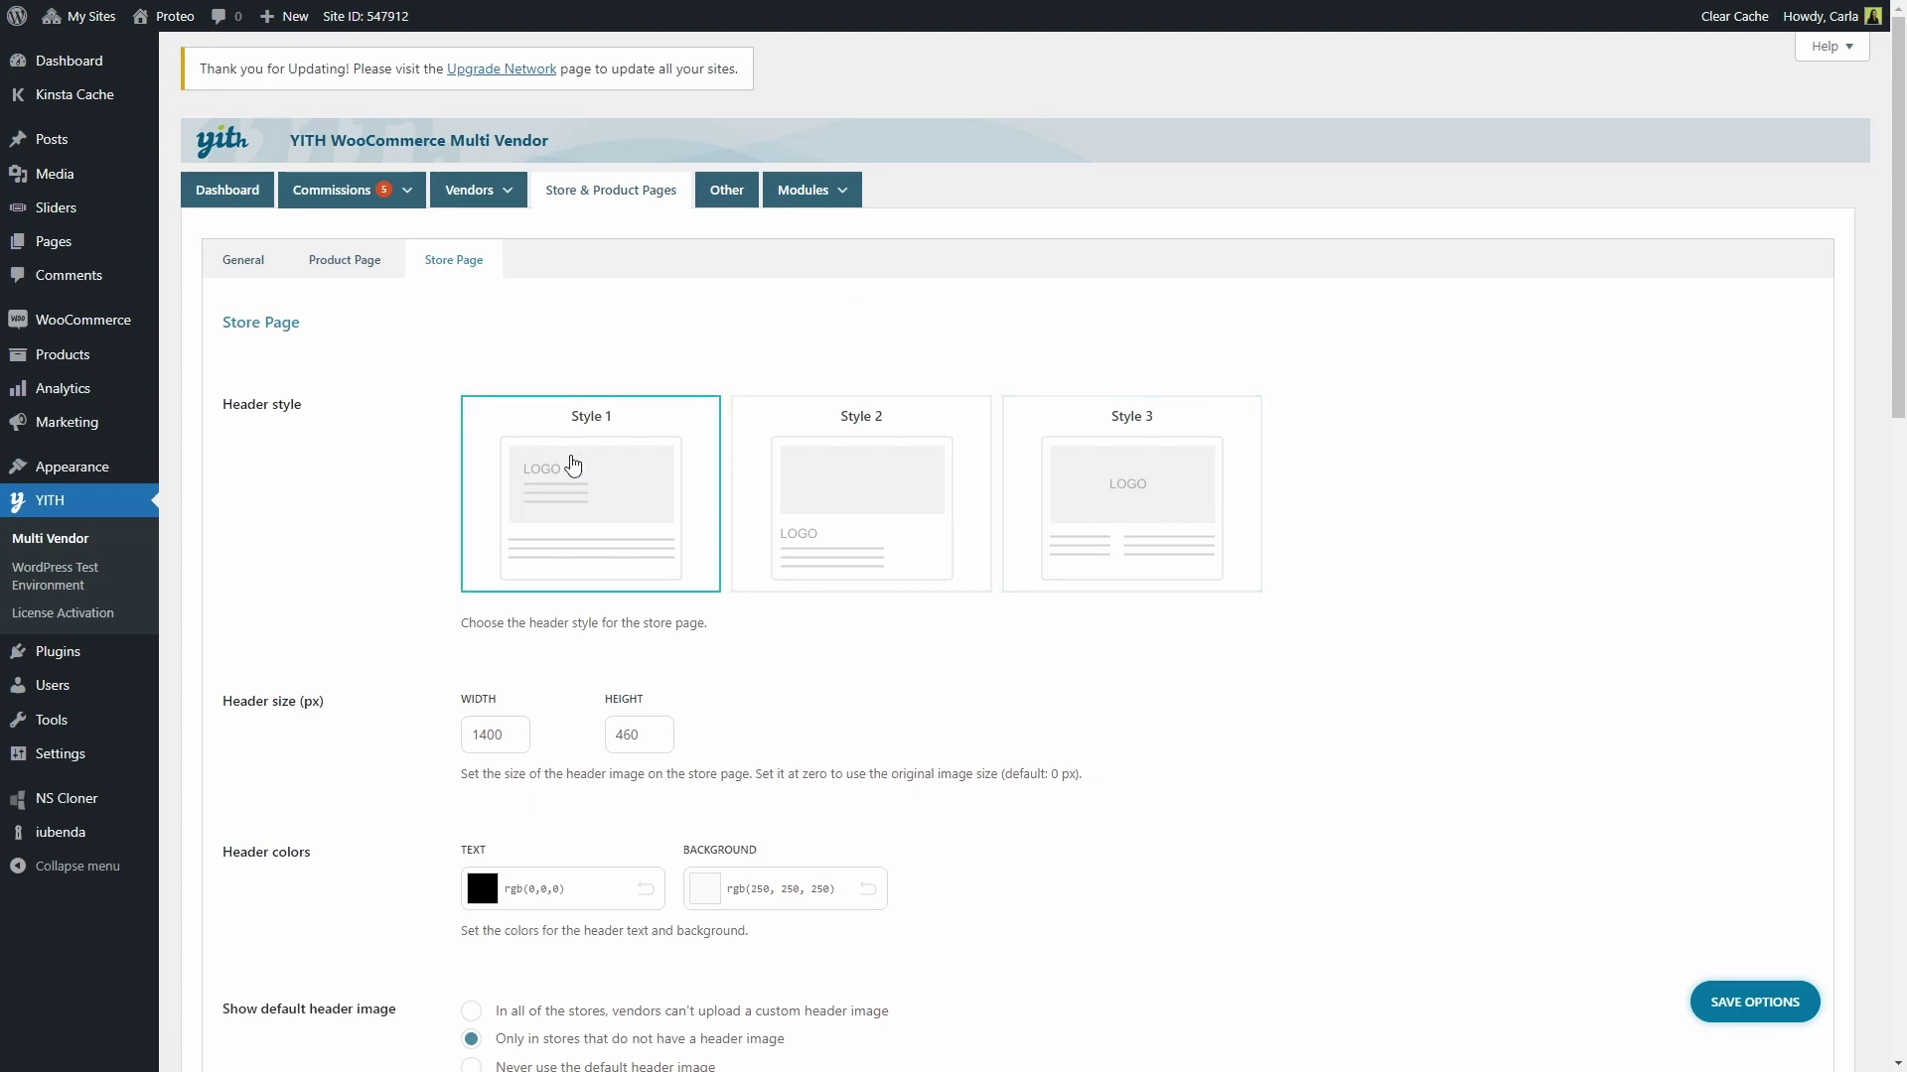
click(1777, 1007)
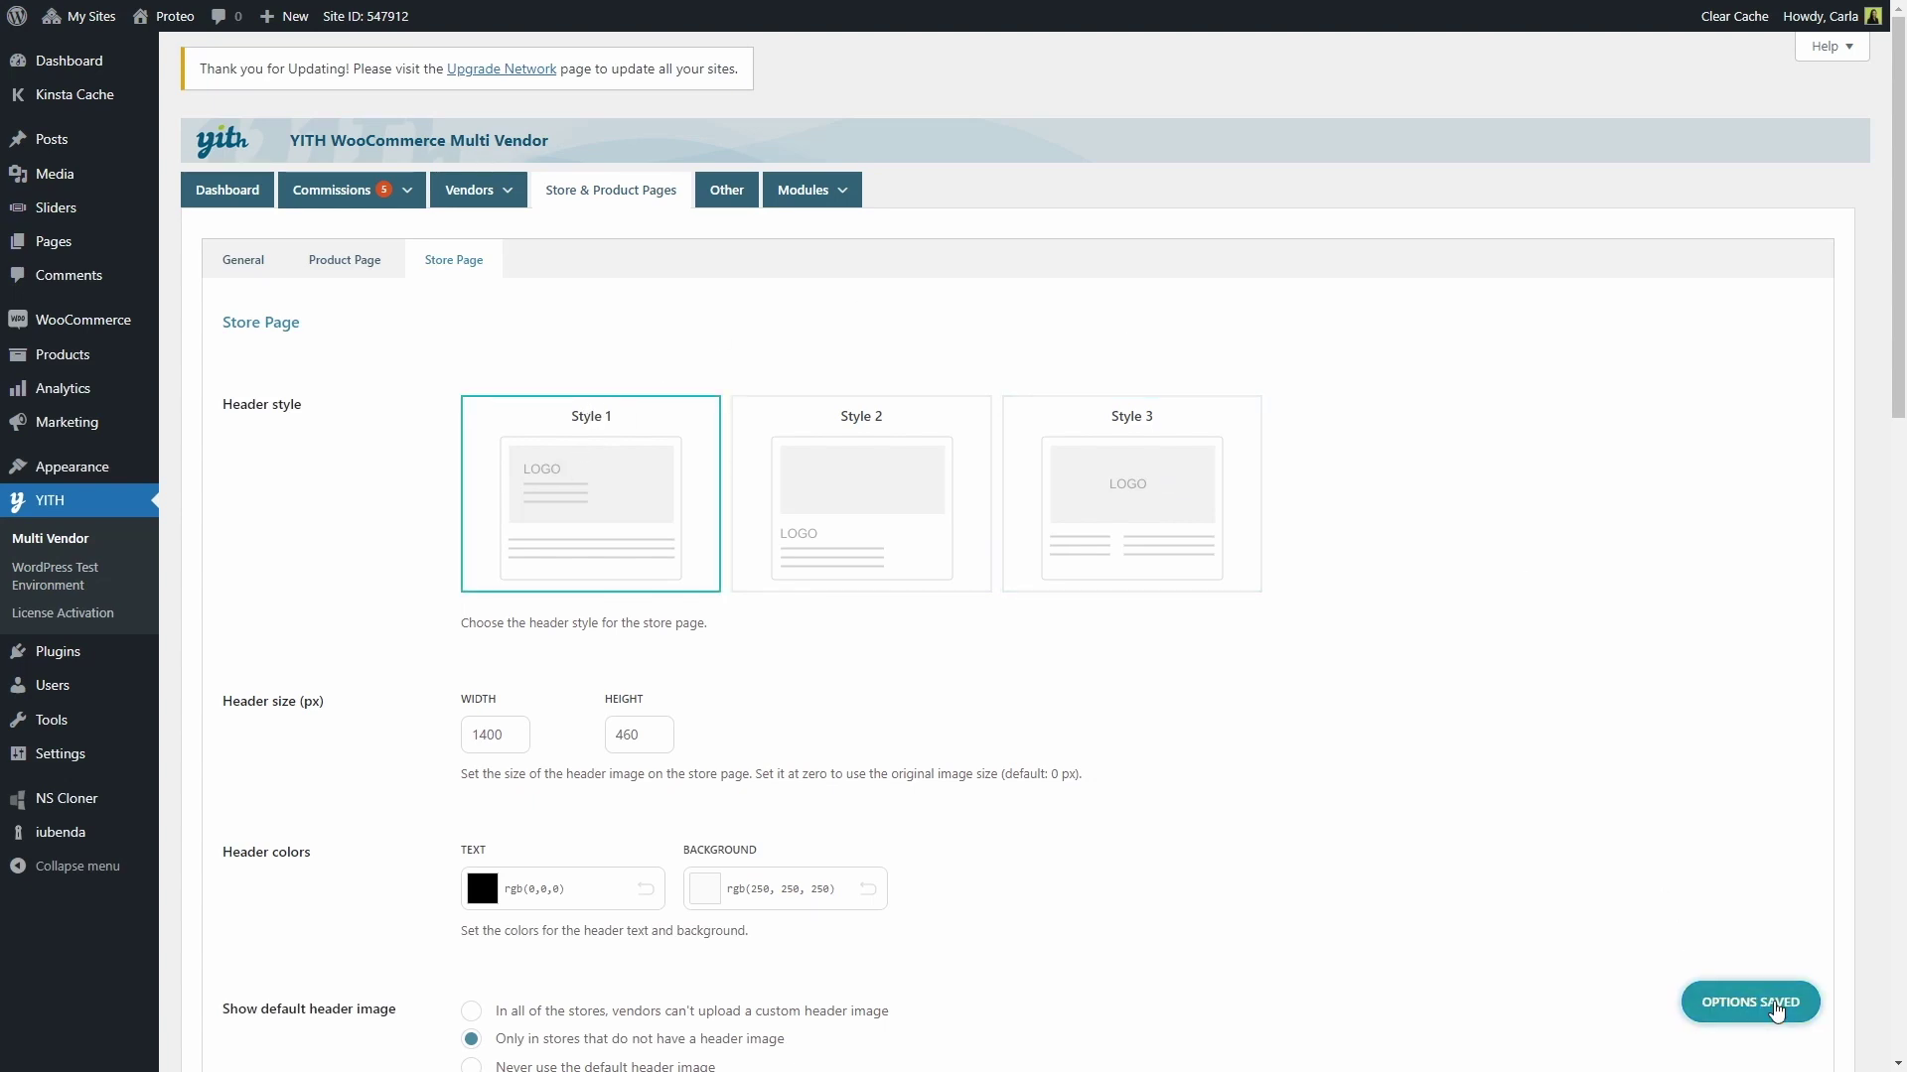
key(ctrl+Tab)
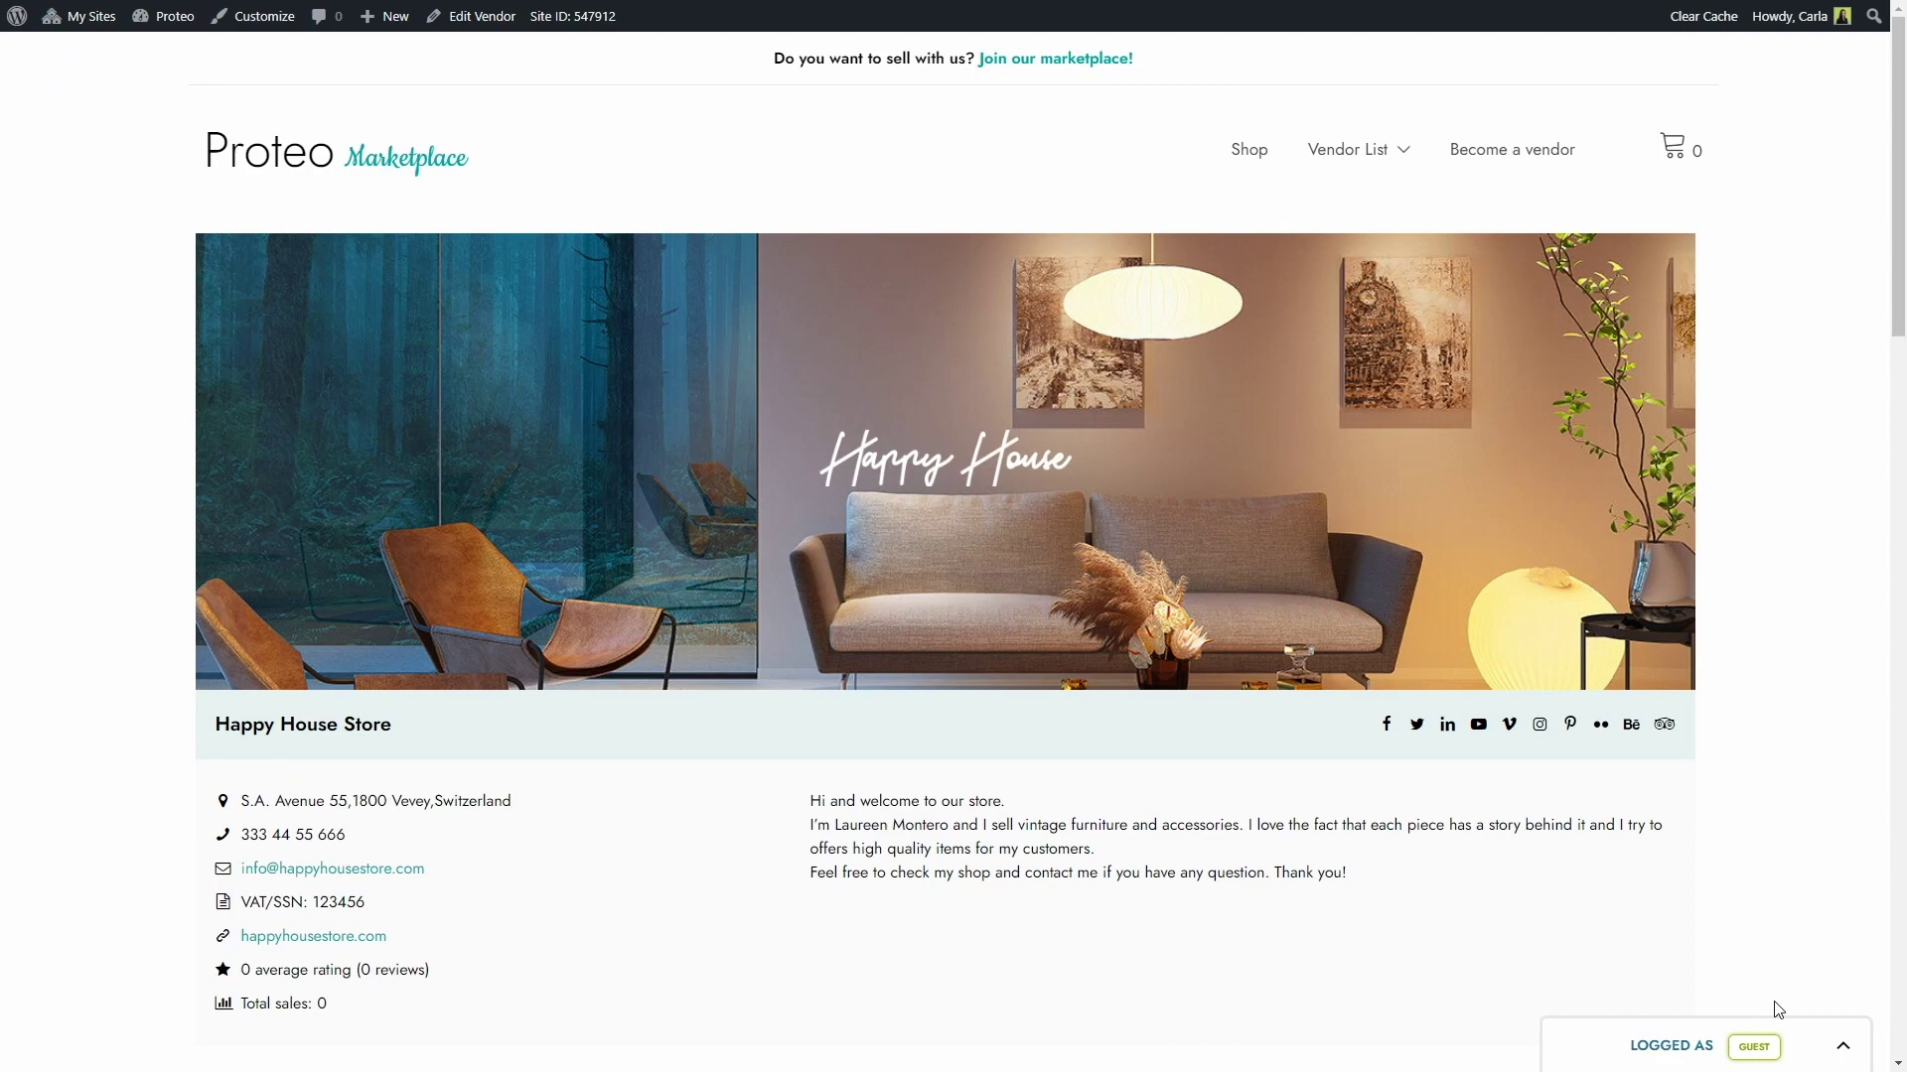
key(F5)
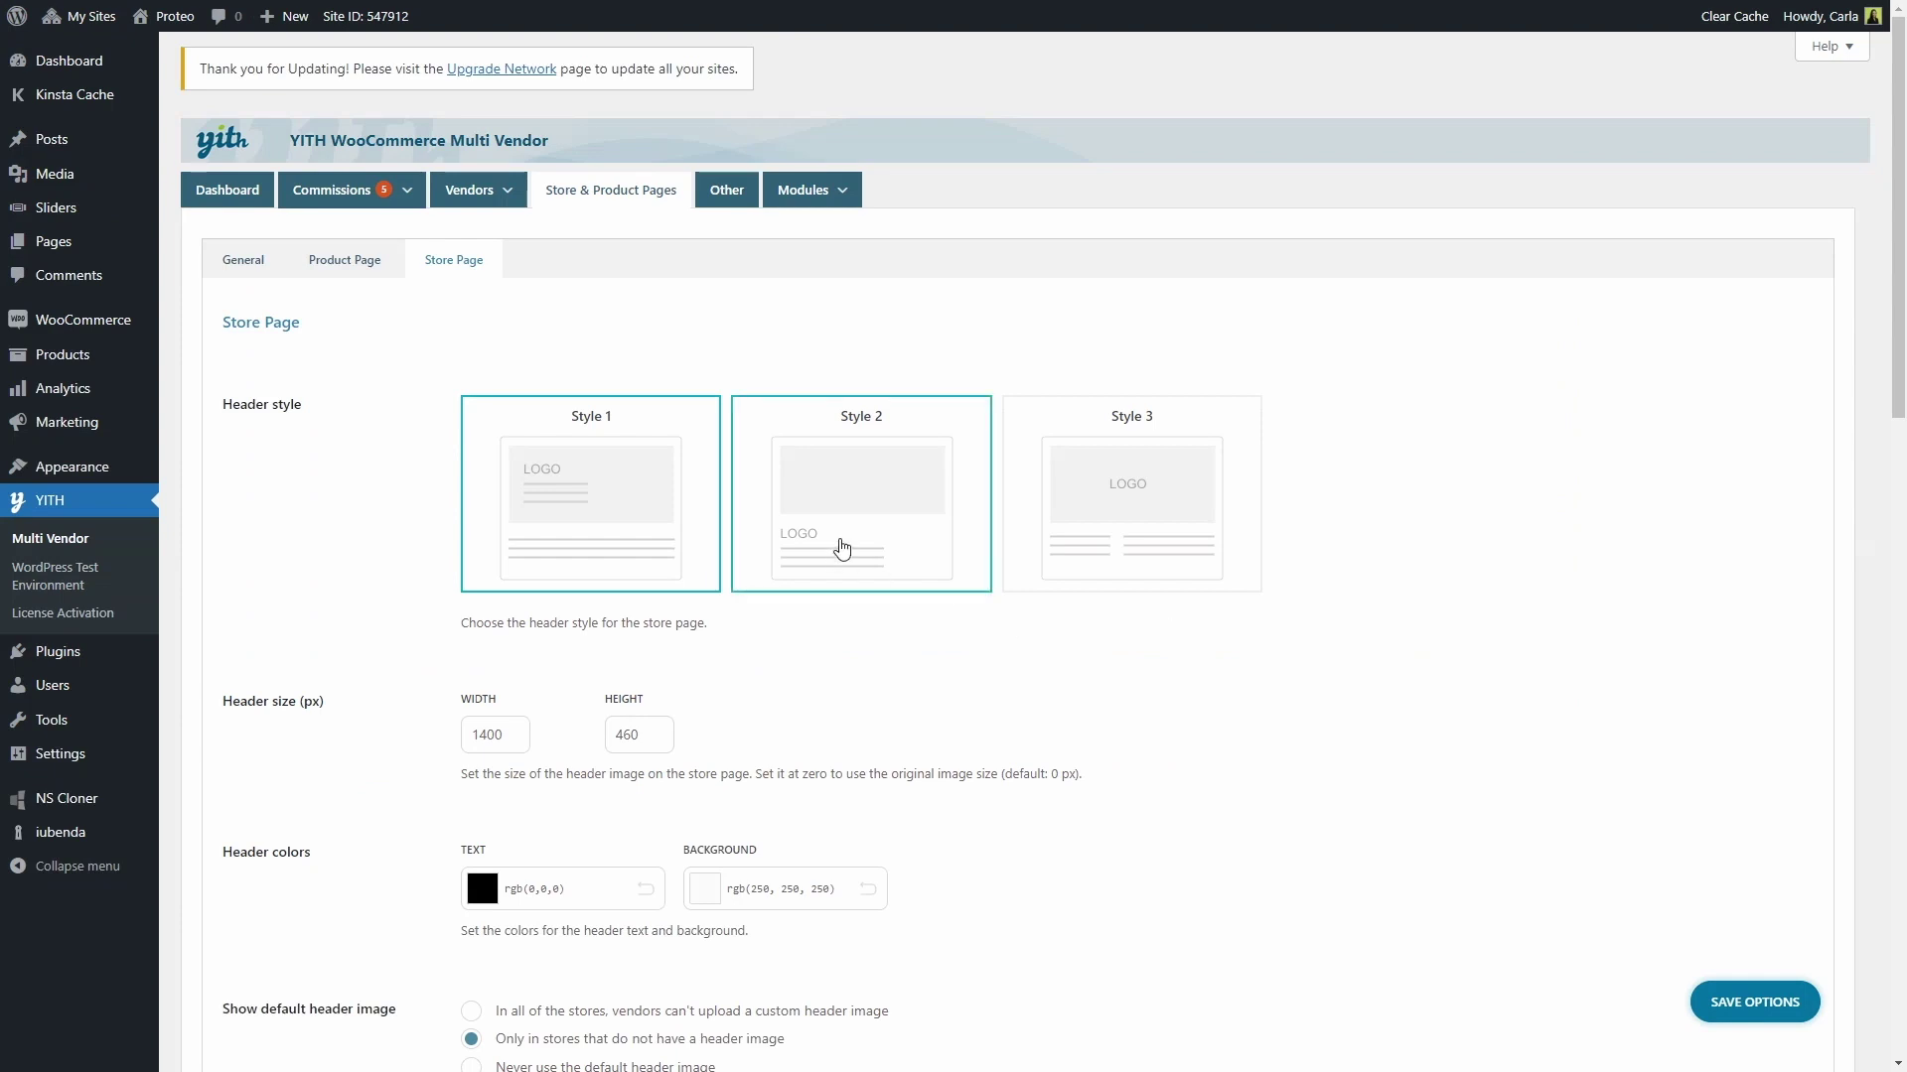
- Select header Style 2, save, and scroll the storefront to review the new layout
click(843, 548)
click(1757, 1003)
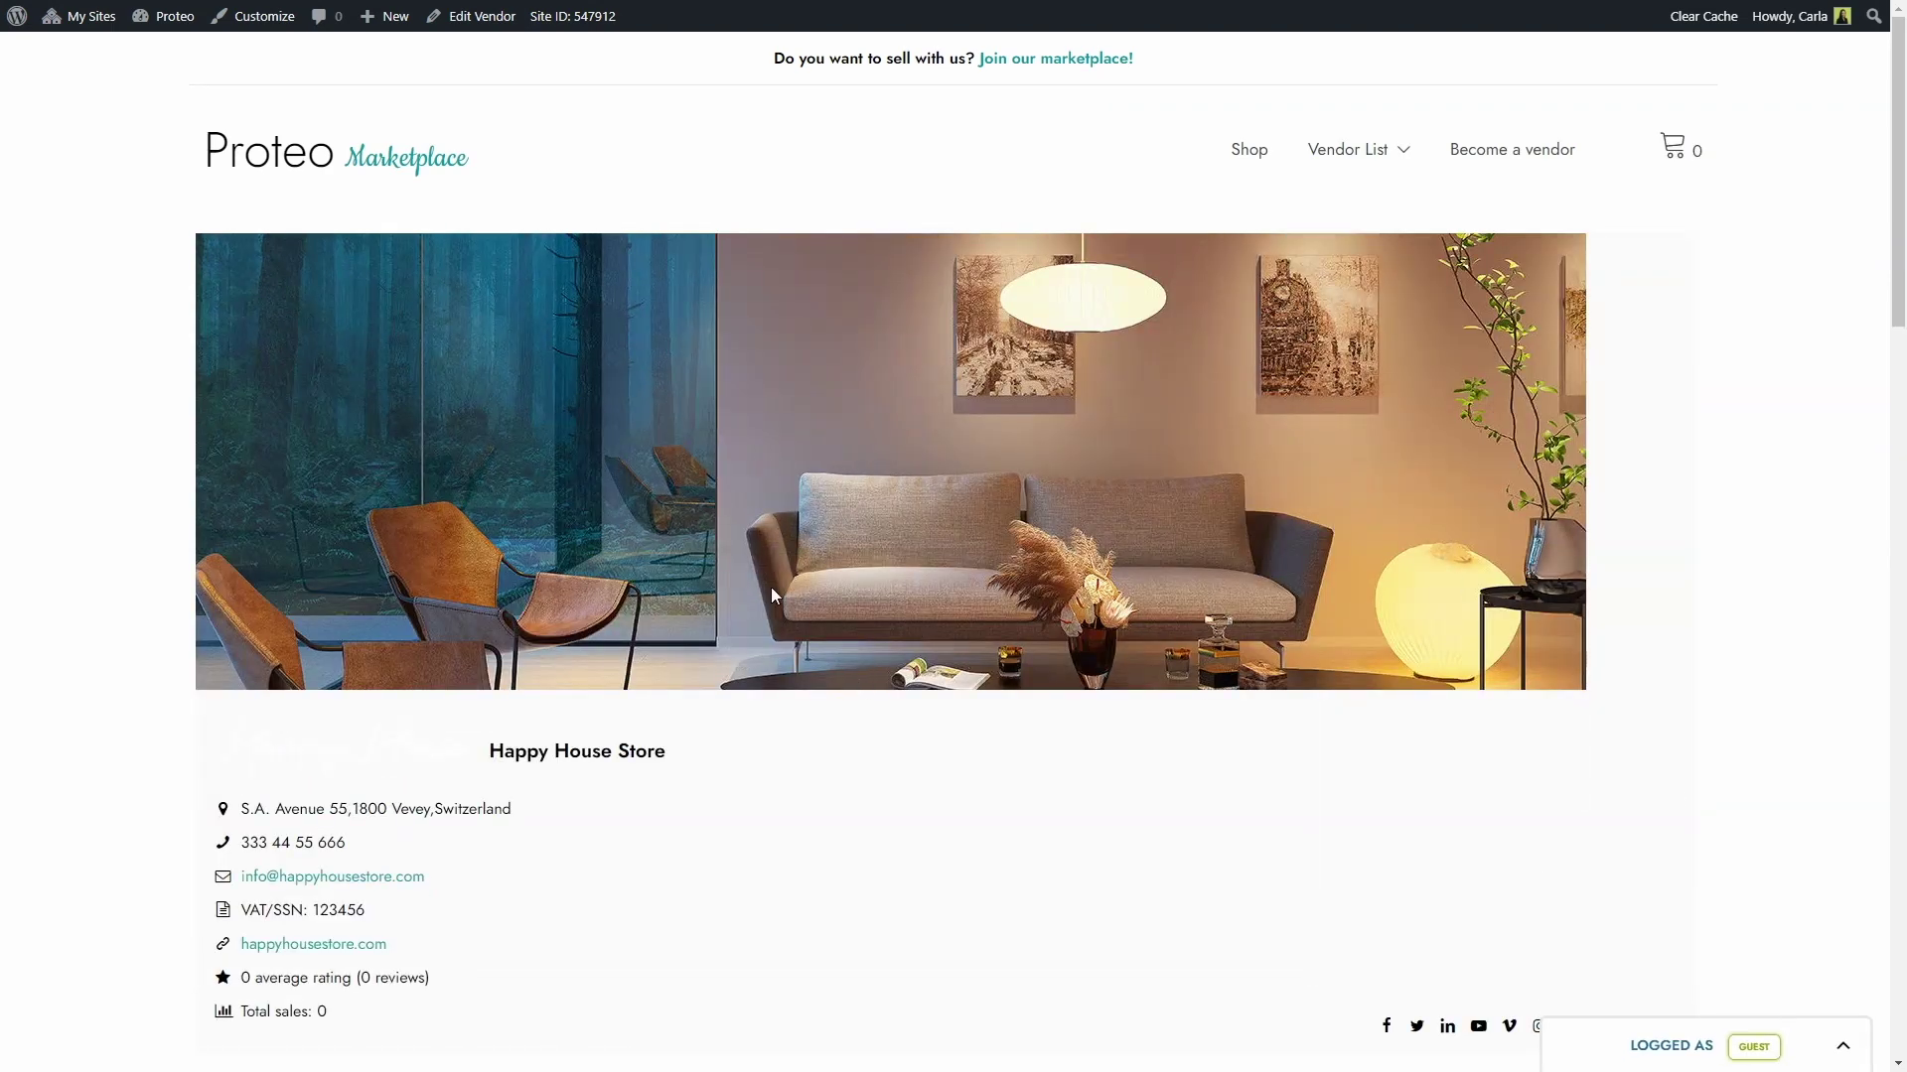
scroll(689, 766, down, 2)
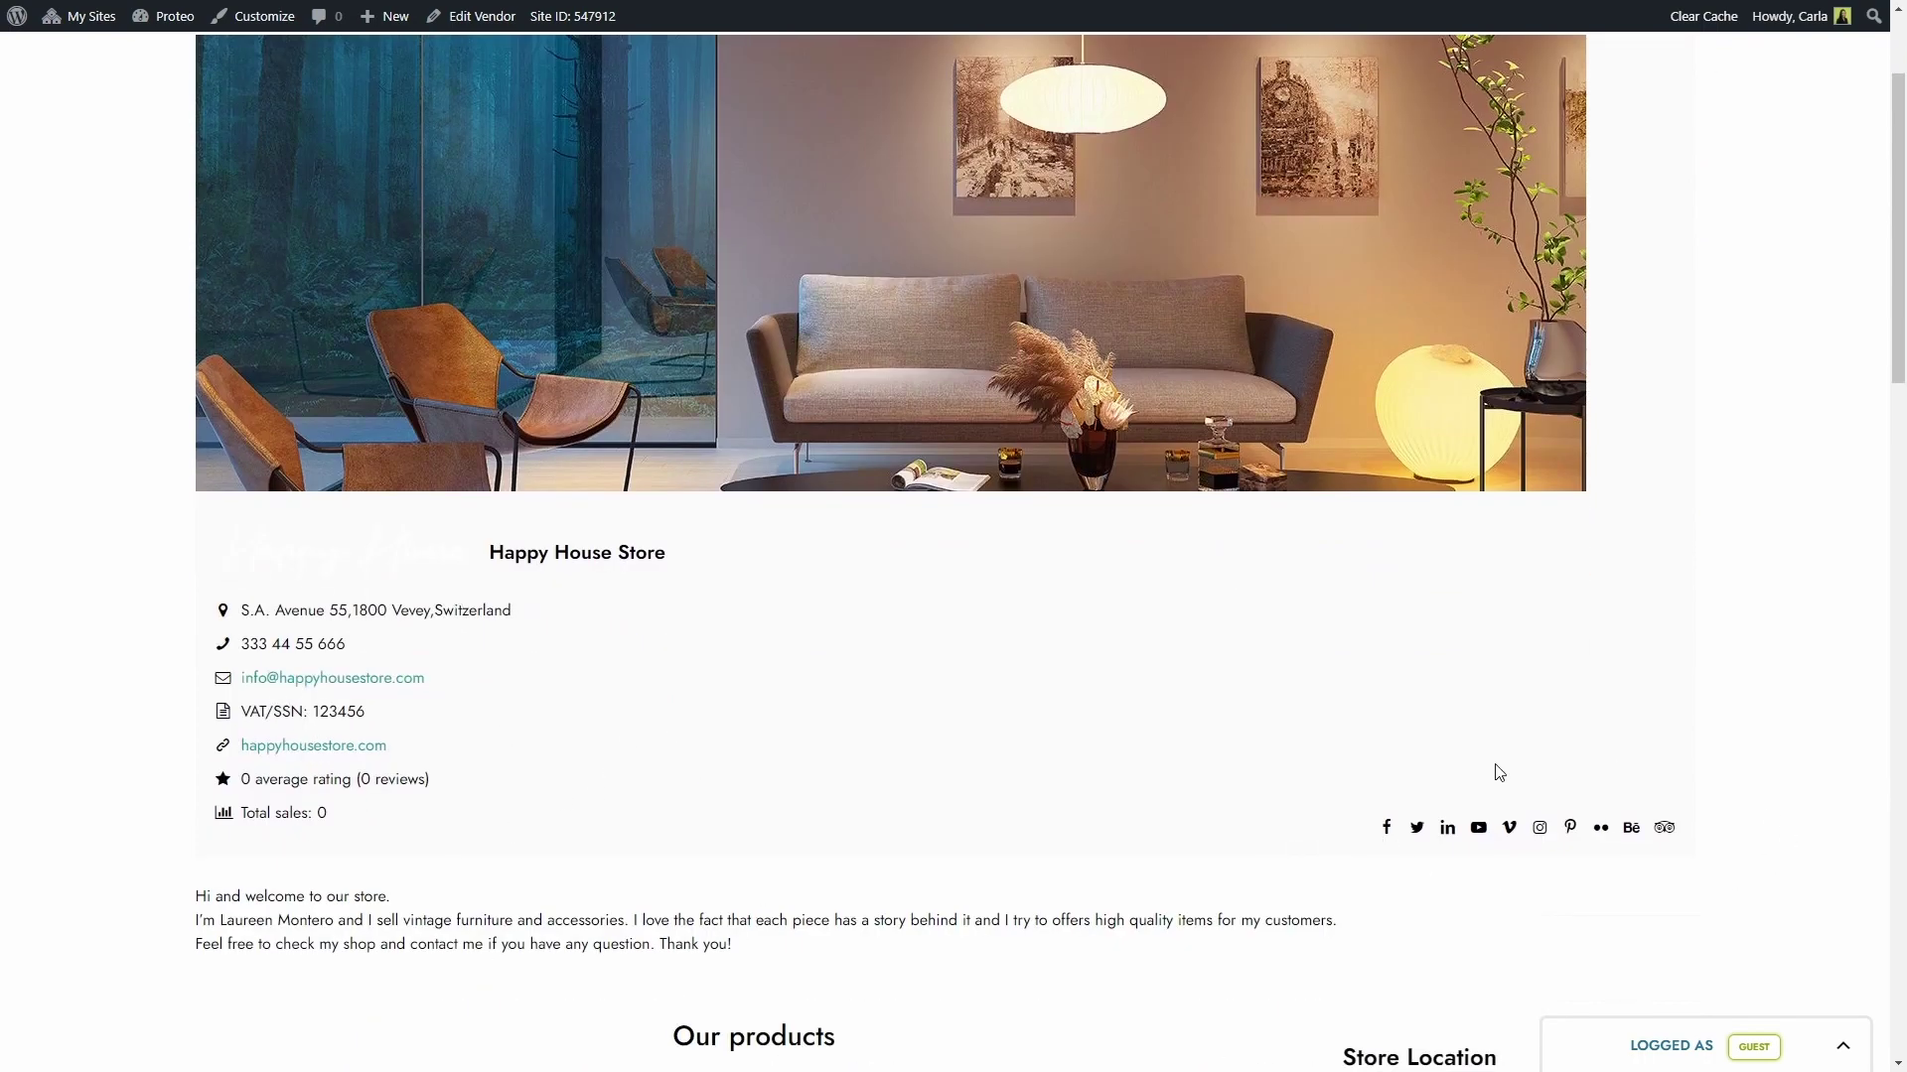
scroll(1487, 894, up, 2)
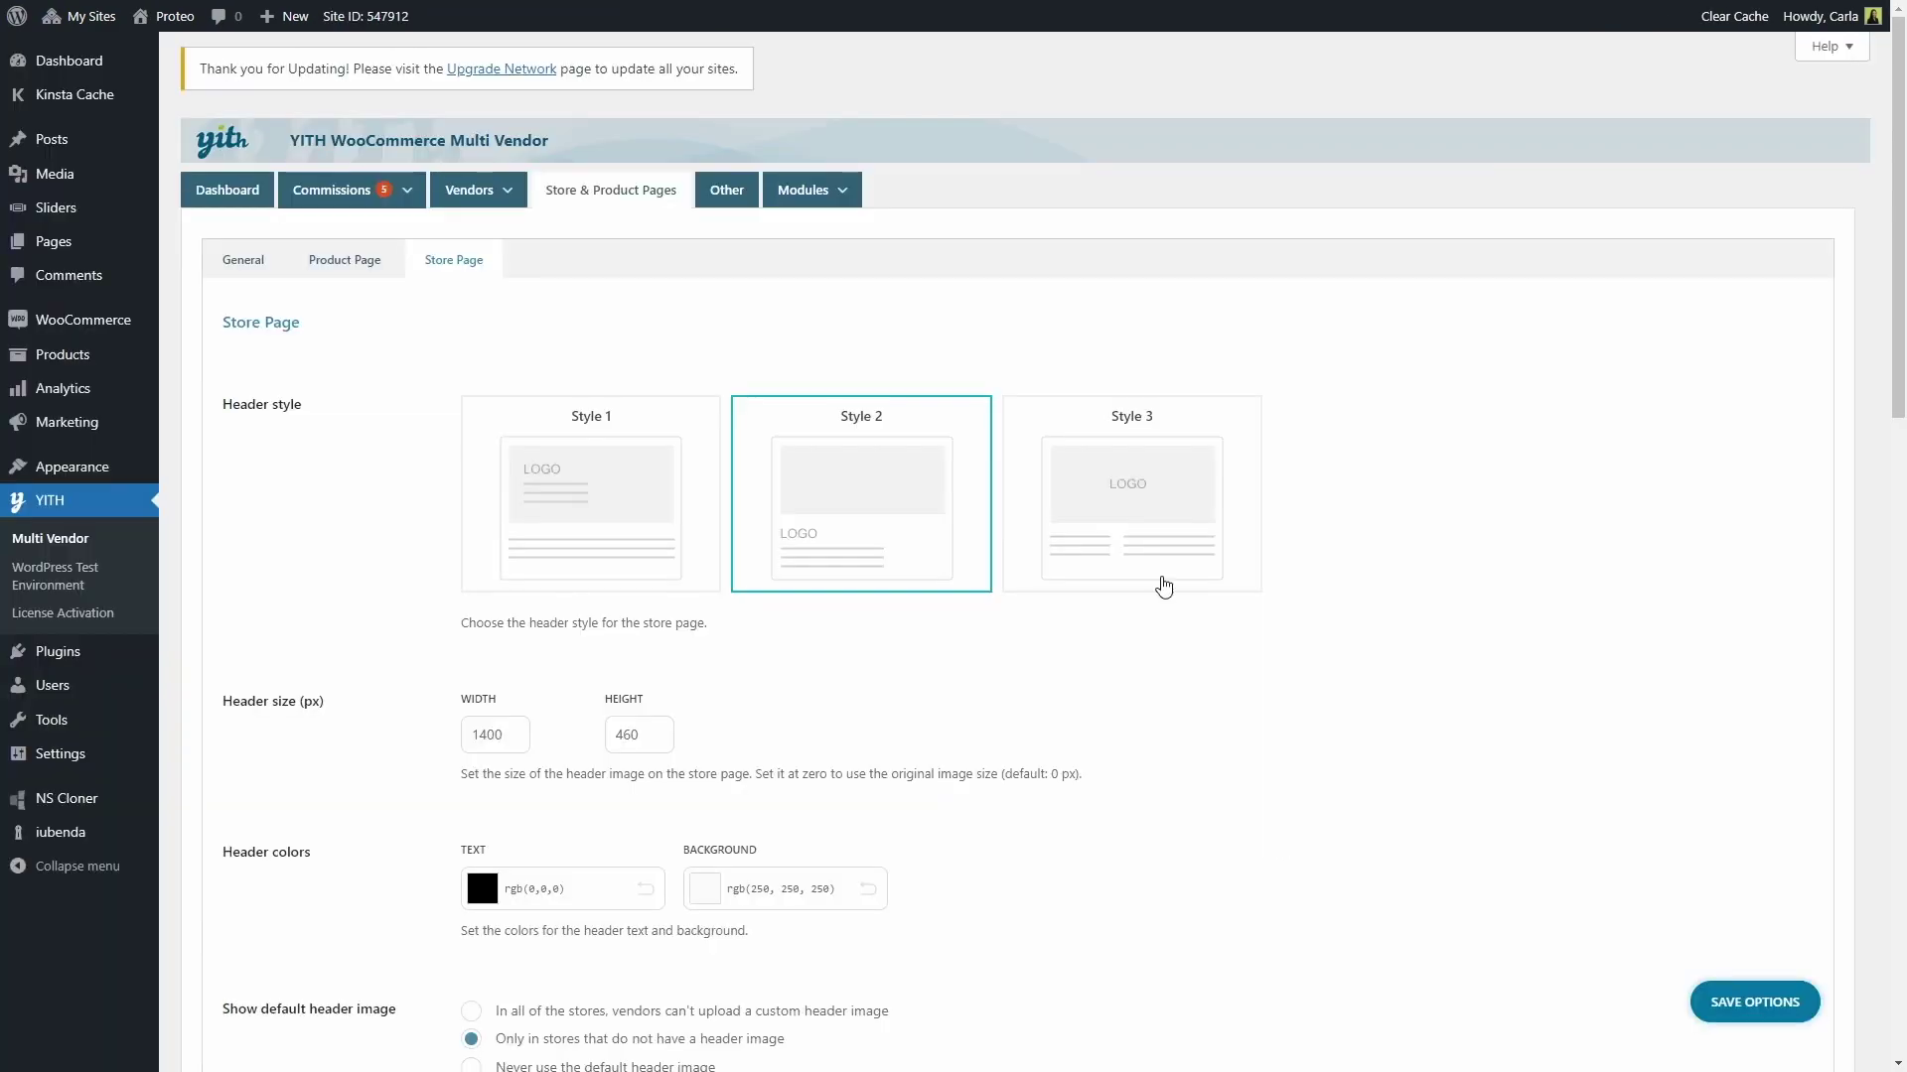
- Restore header Style 3, save it, and reload the store page to check
click(1112, 512)
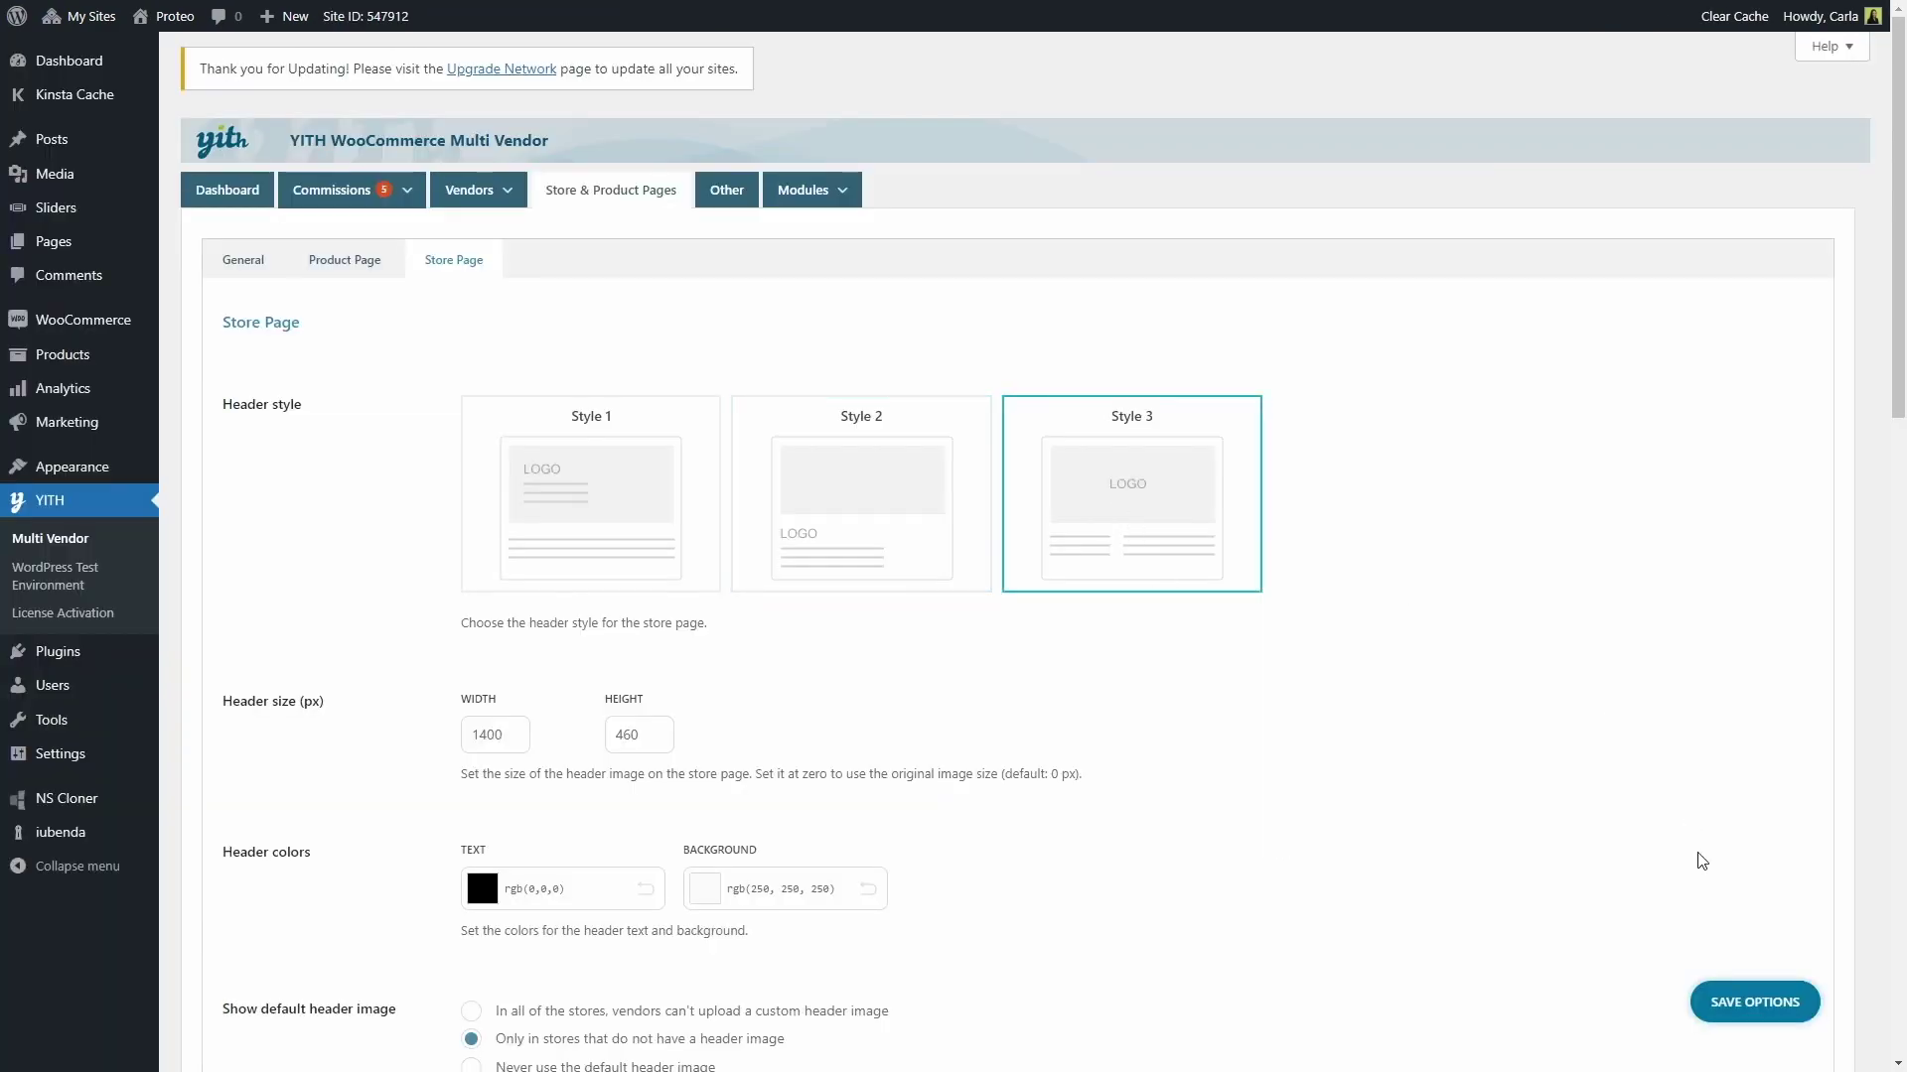
click(1755, 1001)
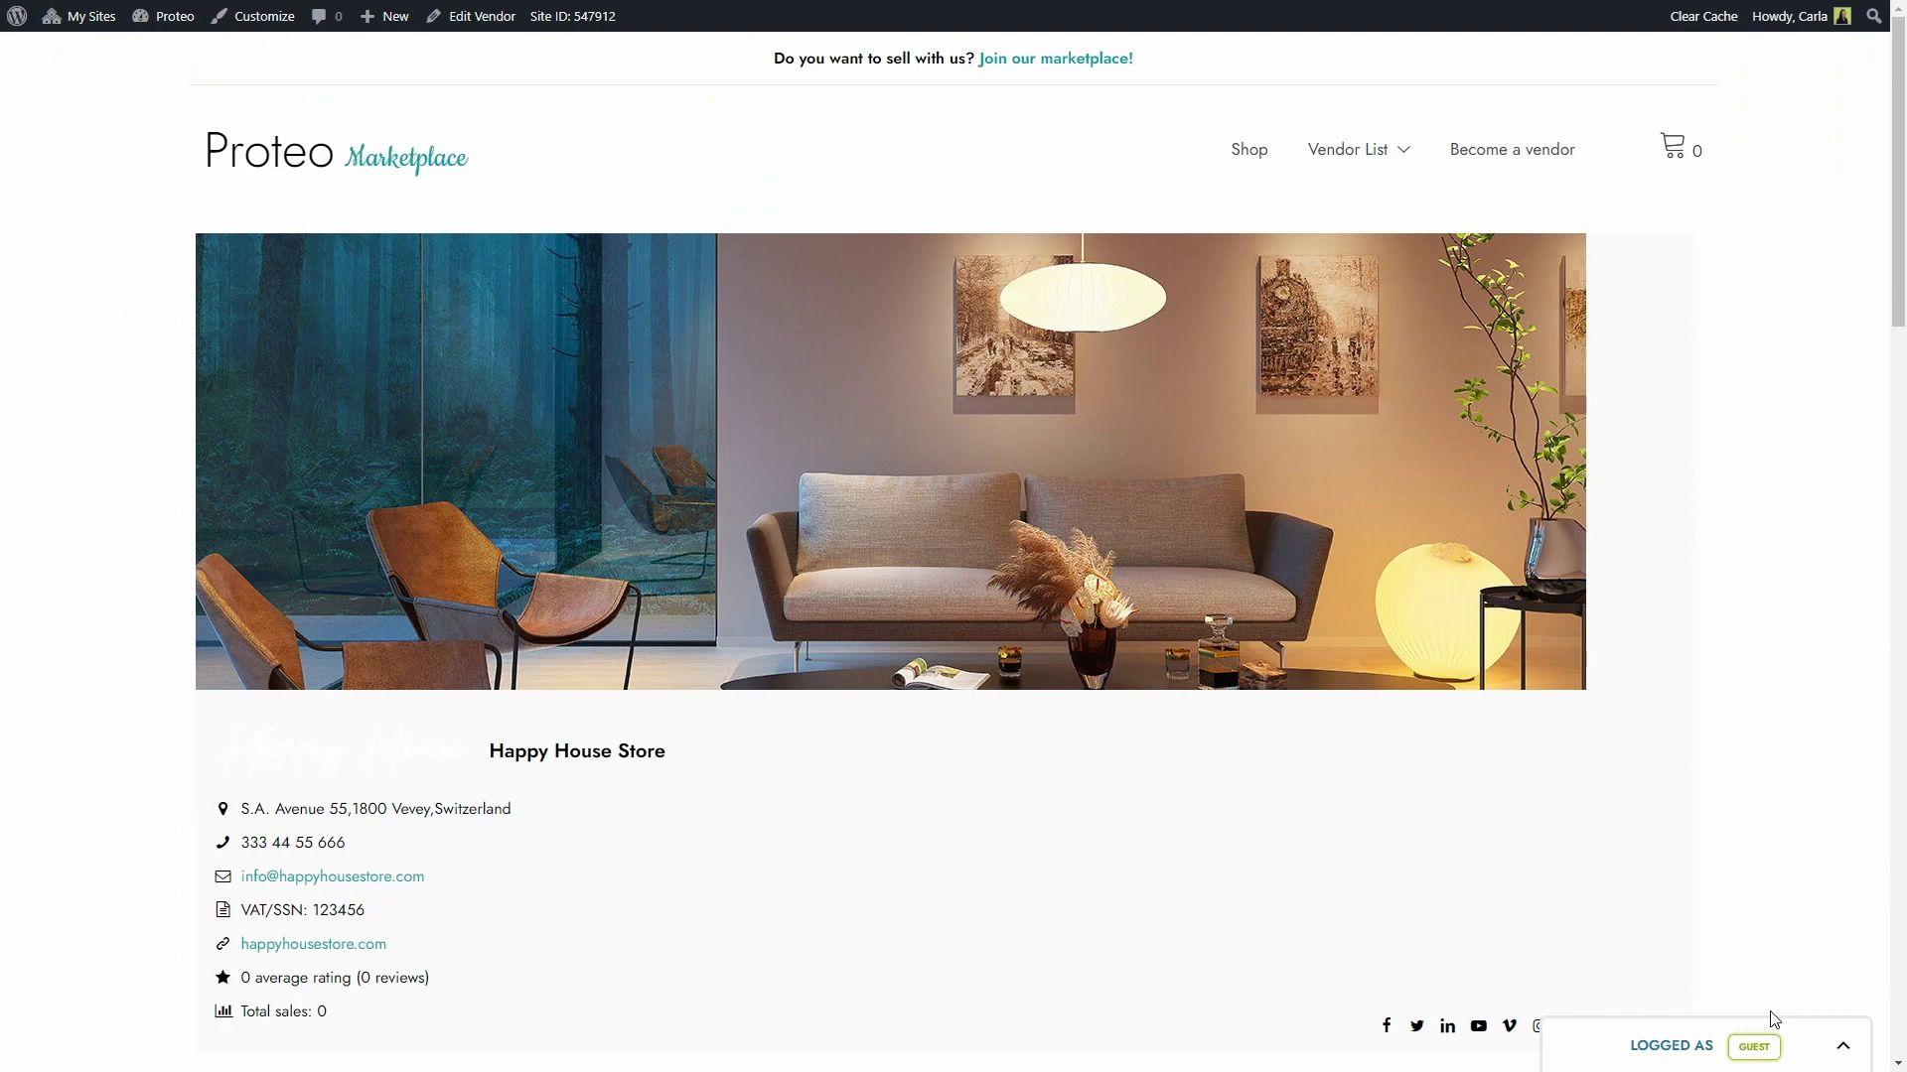
key(F5)
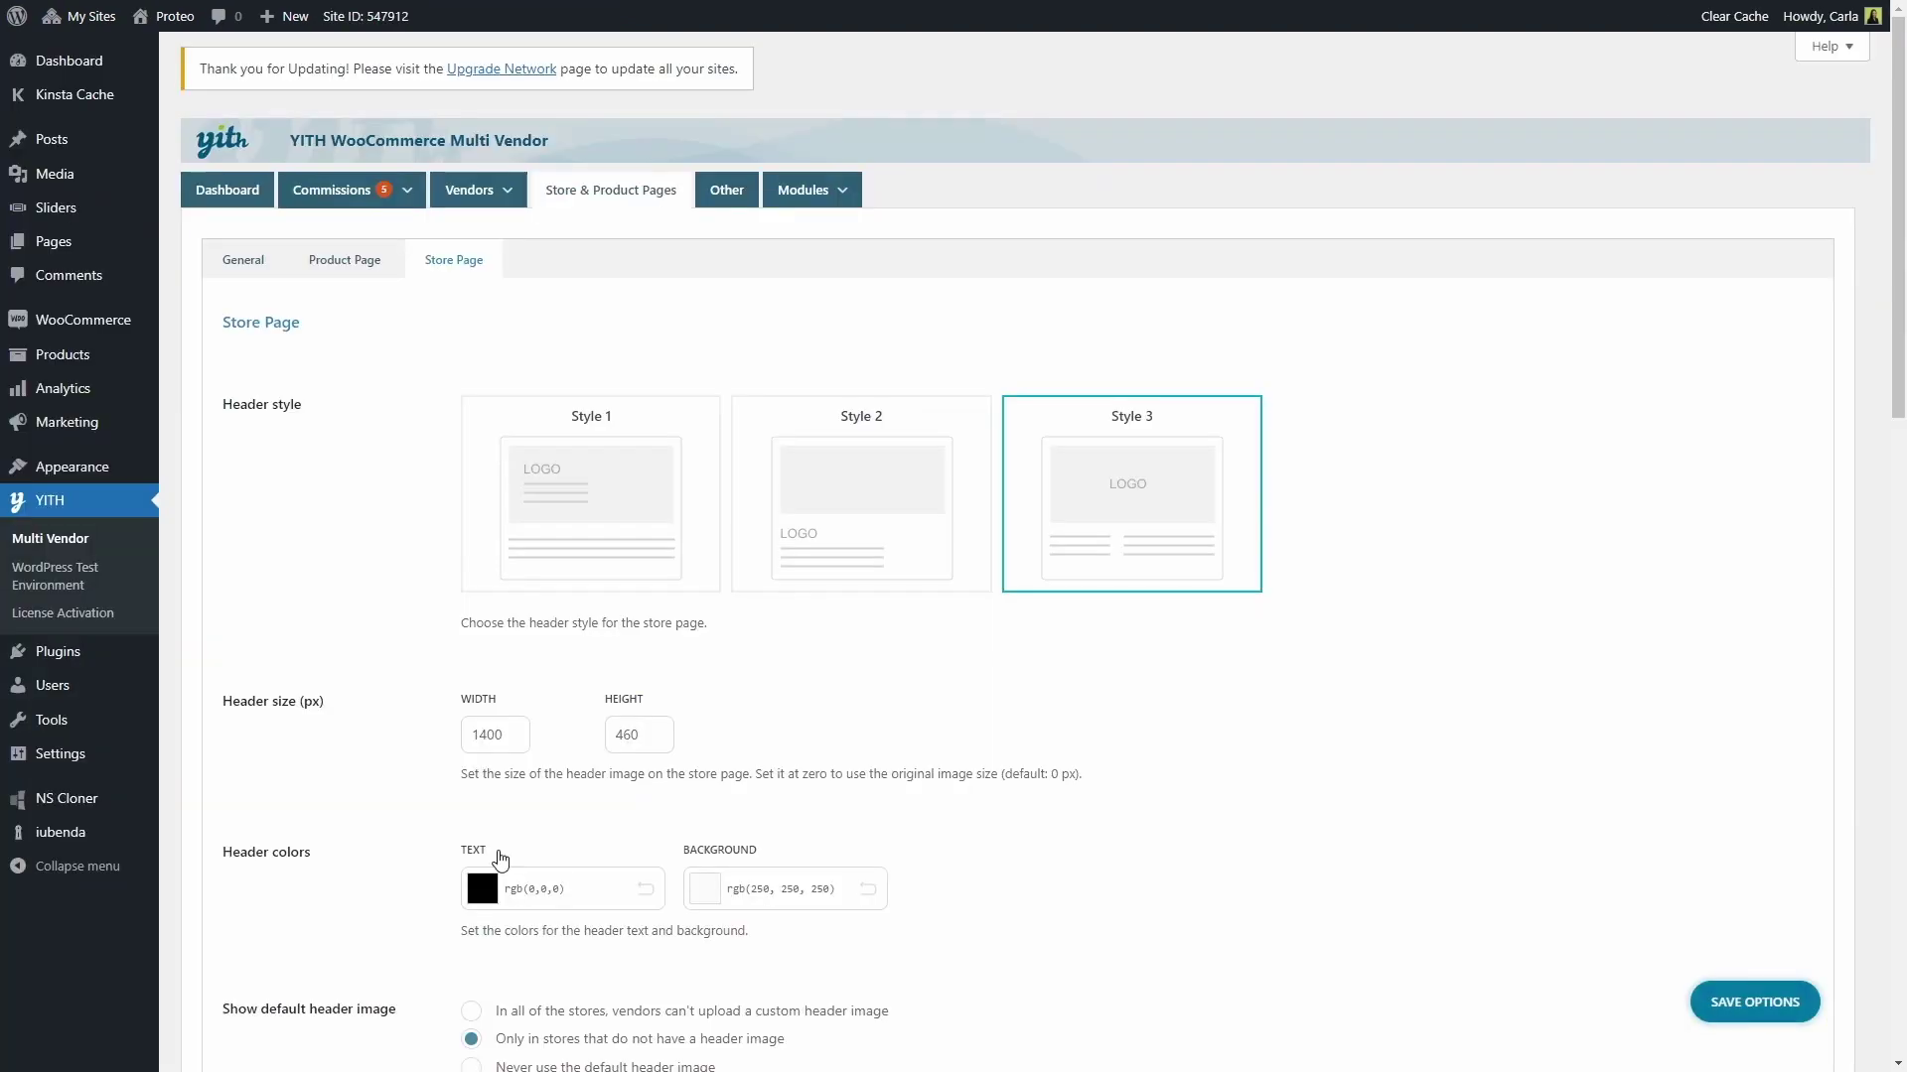
scroll(500, 860, down, 2)
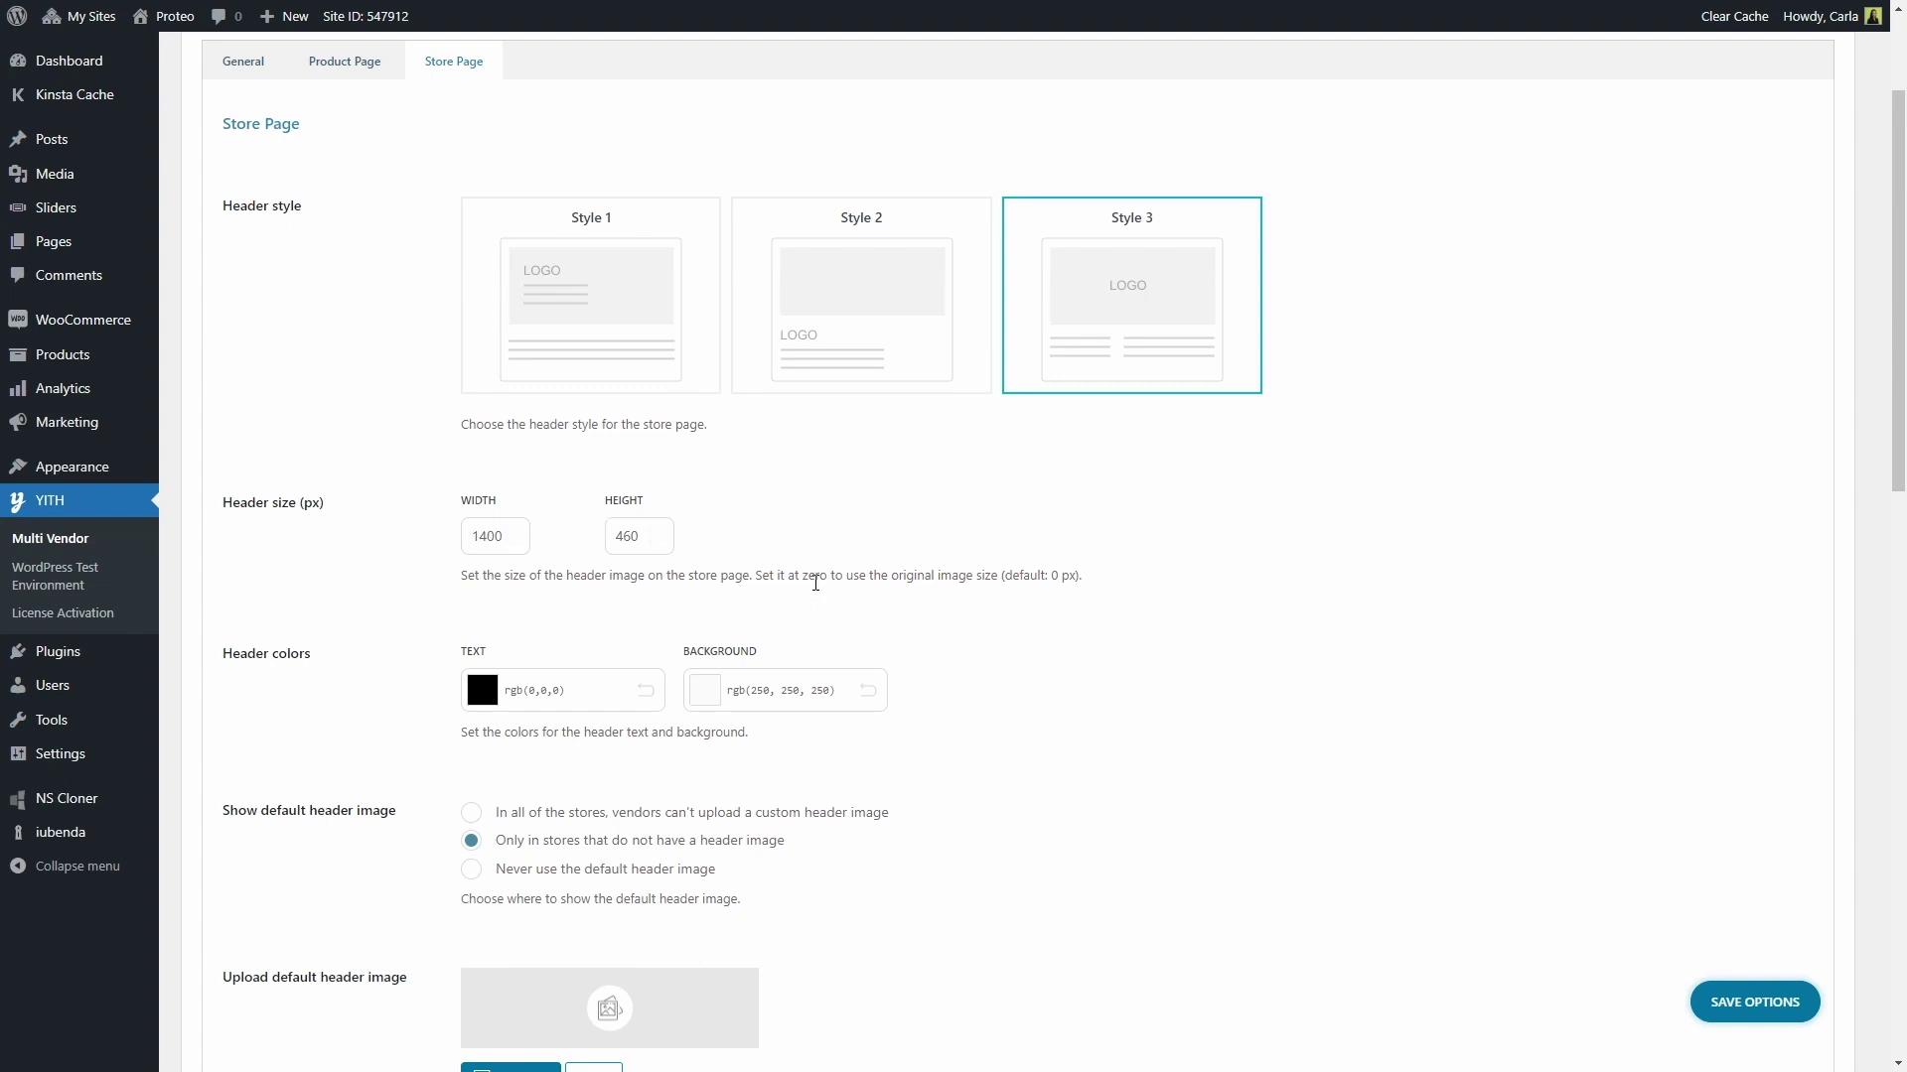
scroll(816, 583, down, 2)
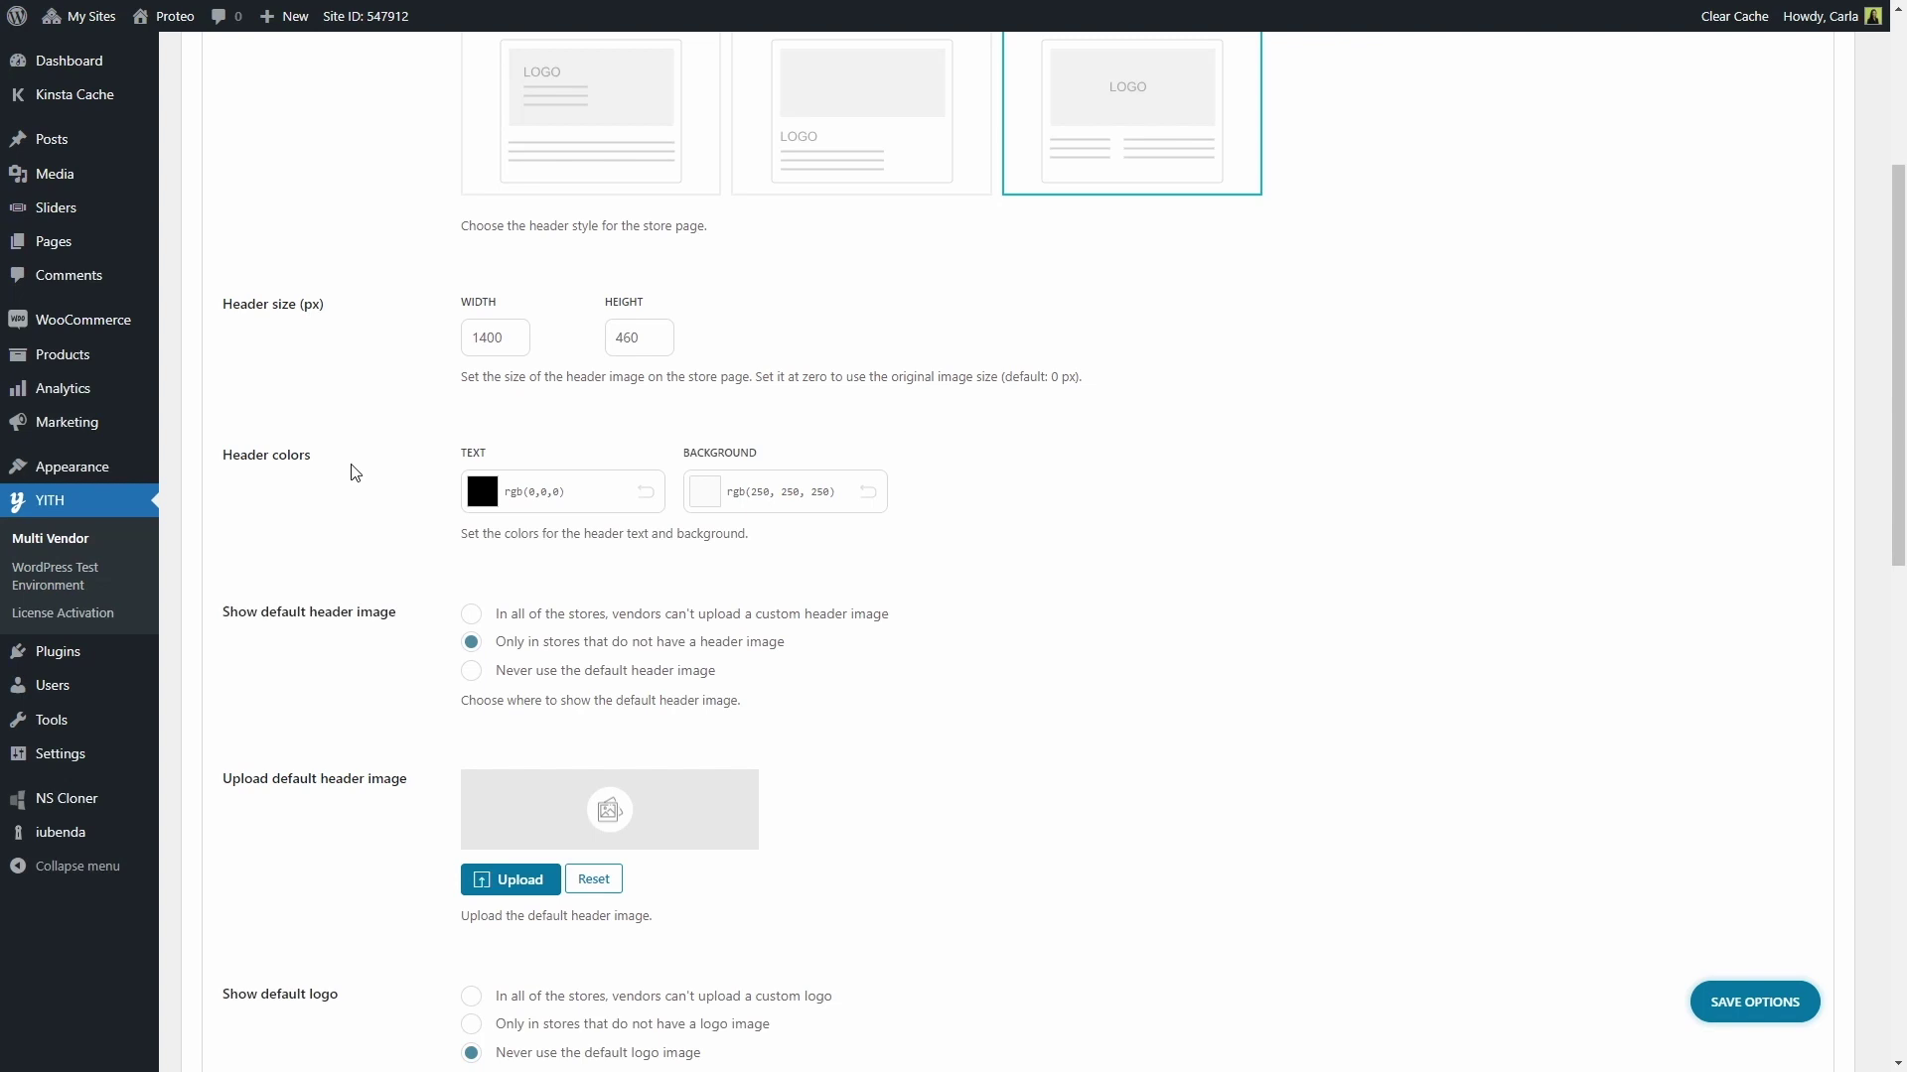
- Set the header text colour to teal rgb(14,111,128)
scroll(430, 494, up, 1)
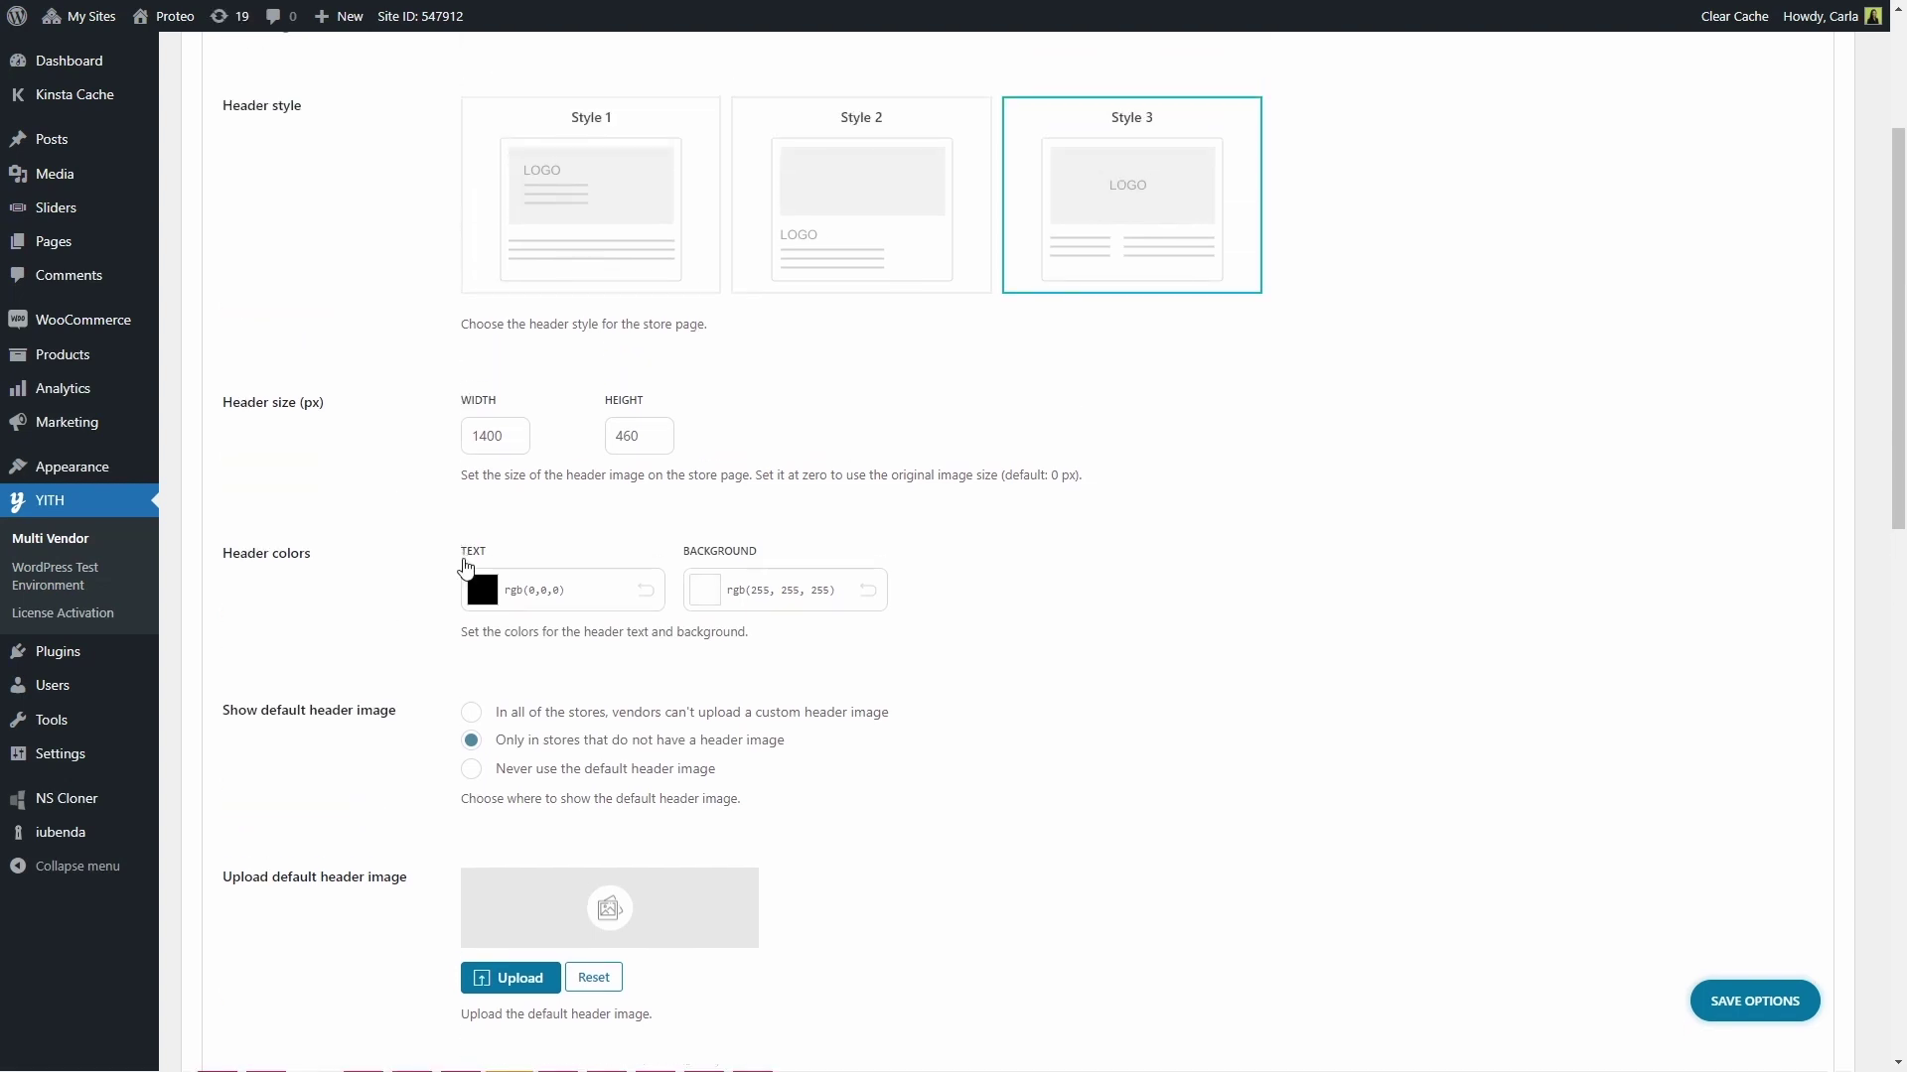
click(482, 593)
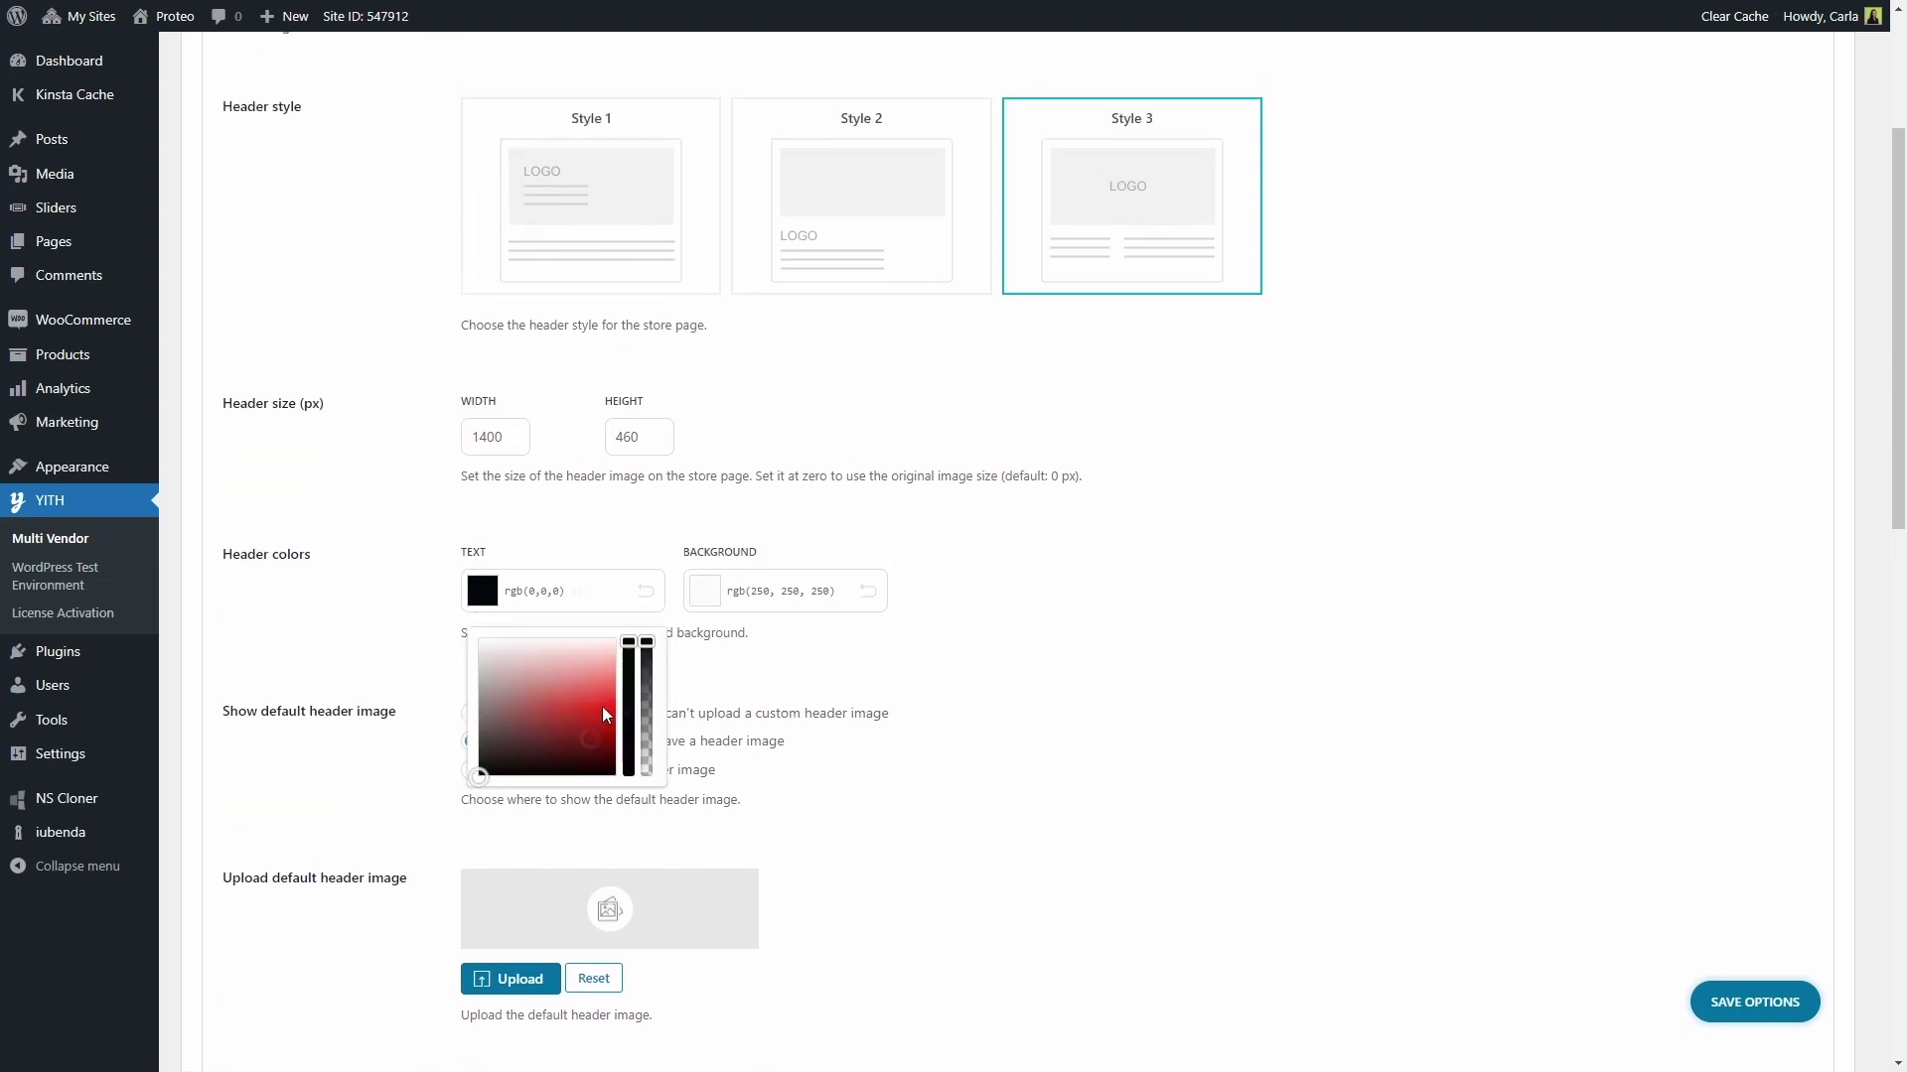
drag(627, 695, 628, 735)
click(701, 675)
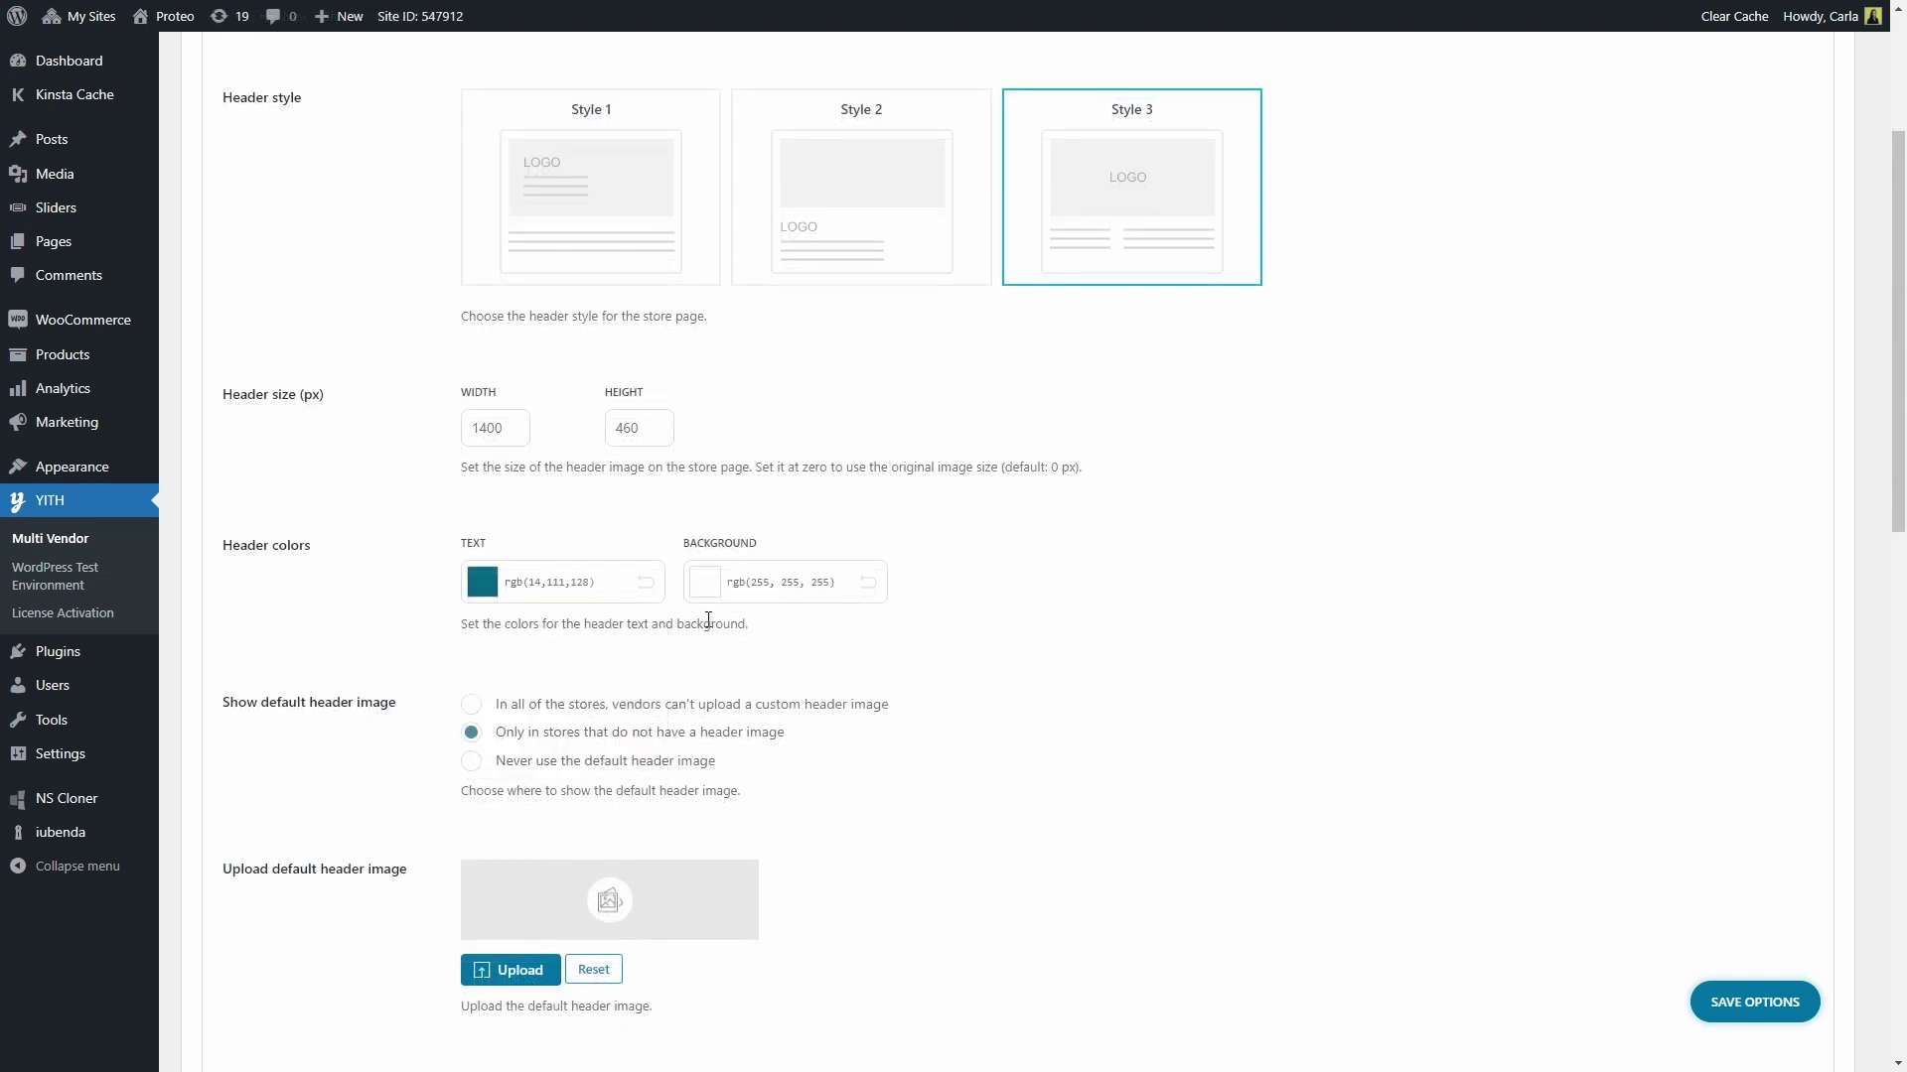
- Set the header background to grey rgb(206,206,206) and save the header colours
click(705, 592)
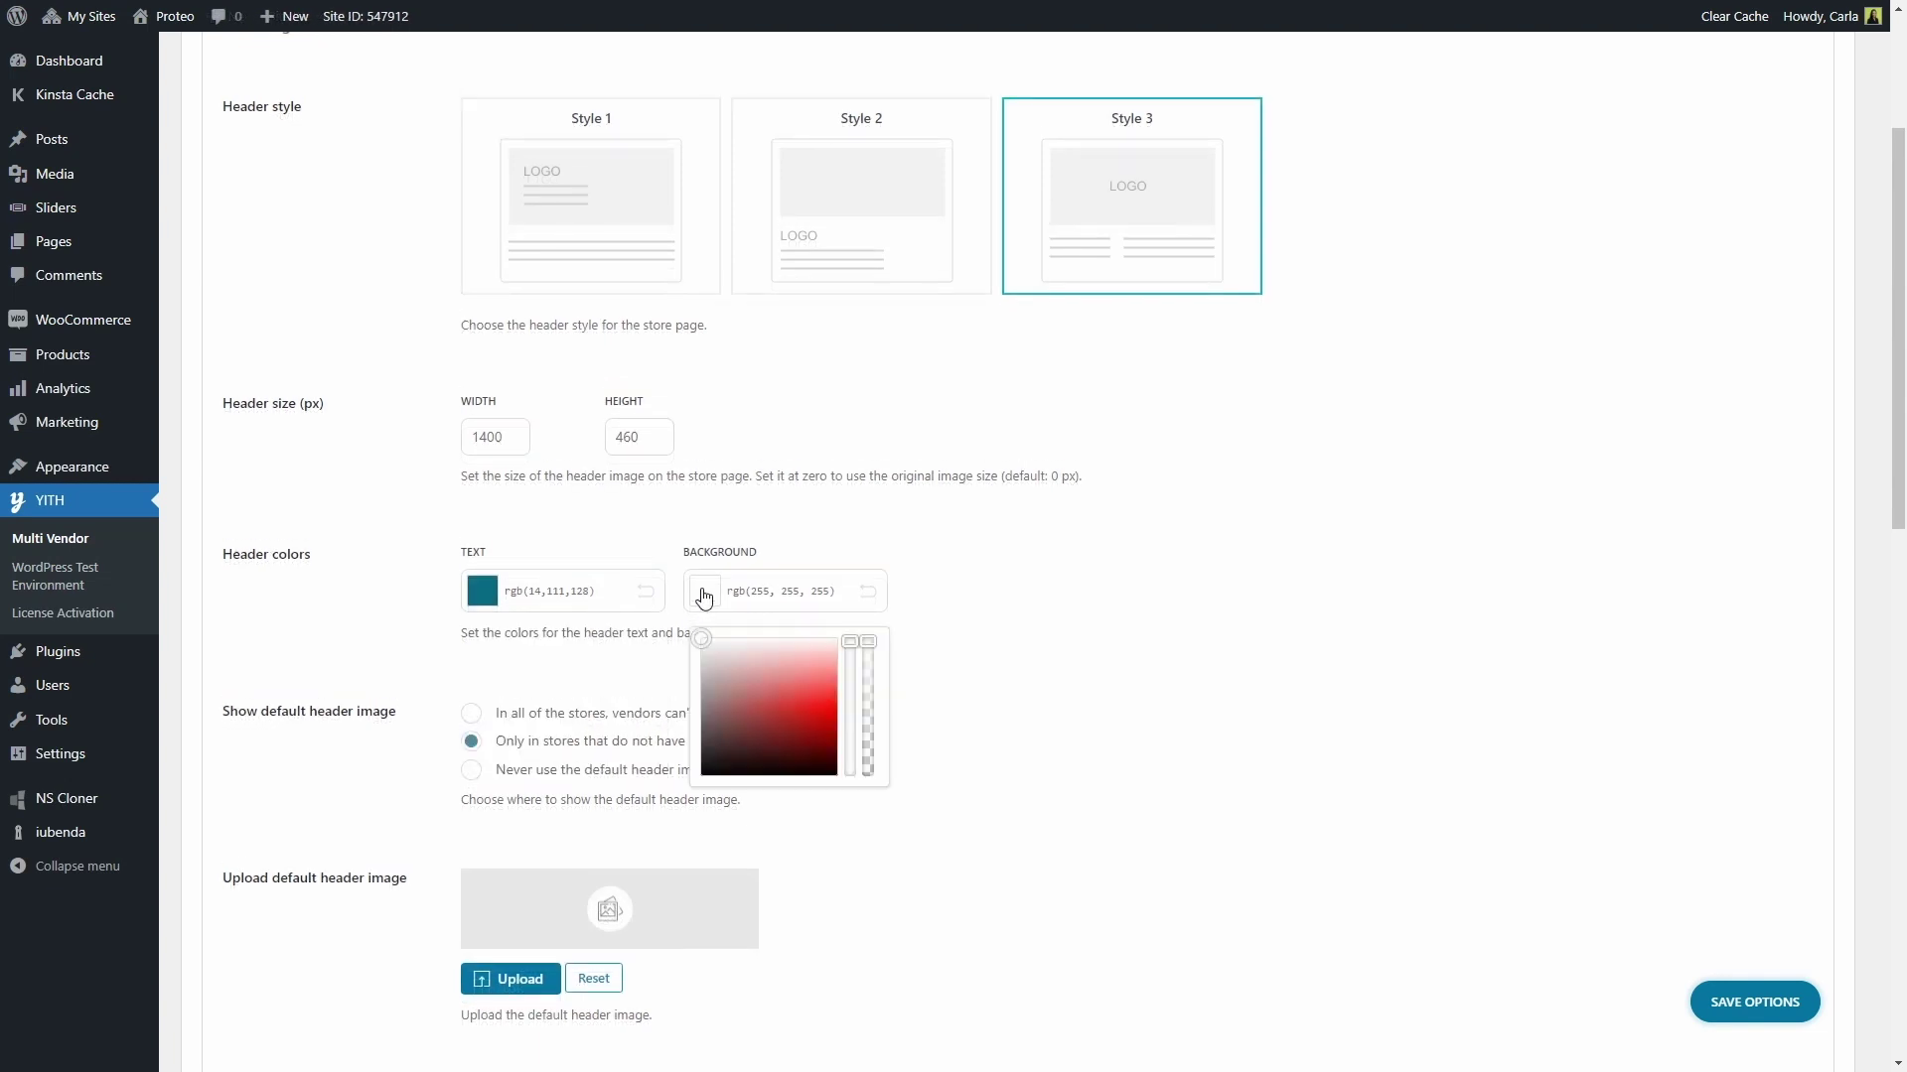
click(707, 775)
click(704, 664)
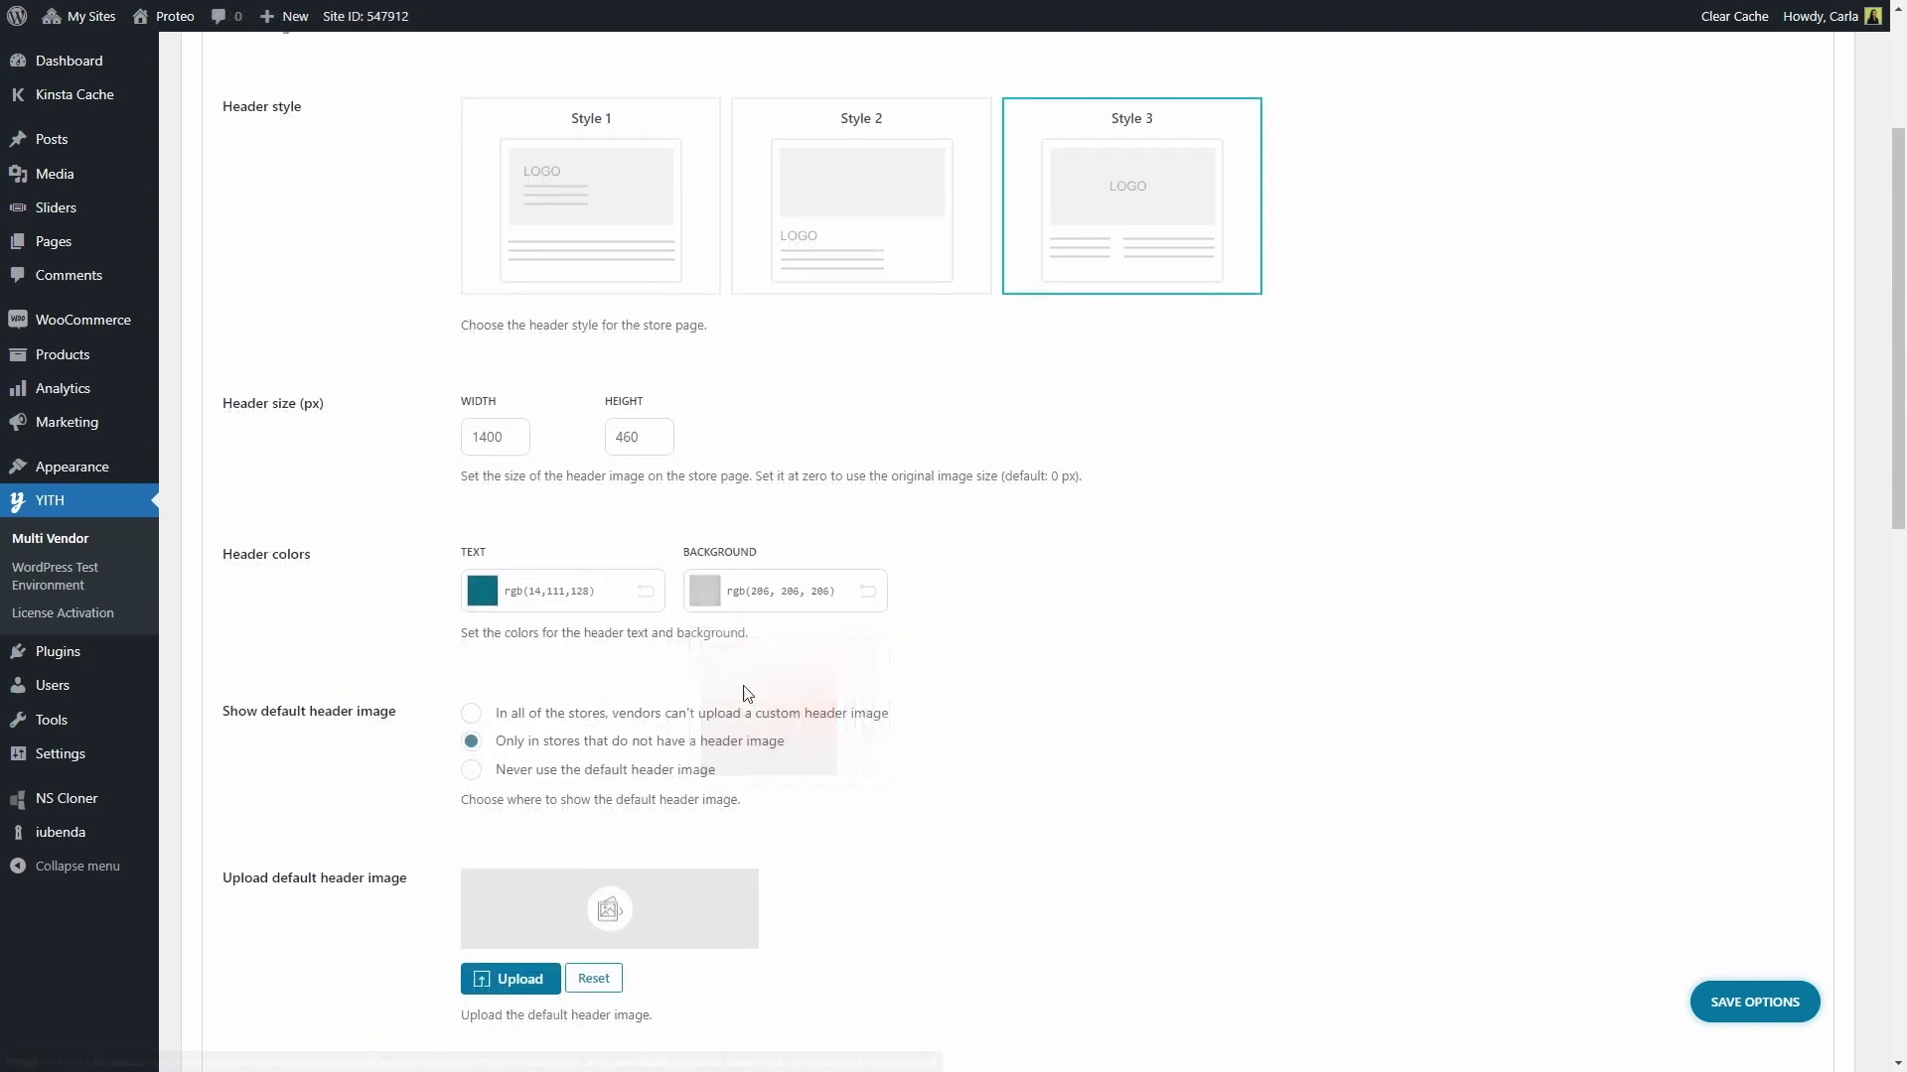
click(1749, 1007)
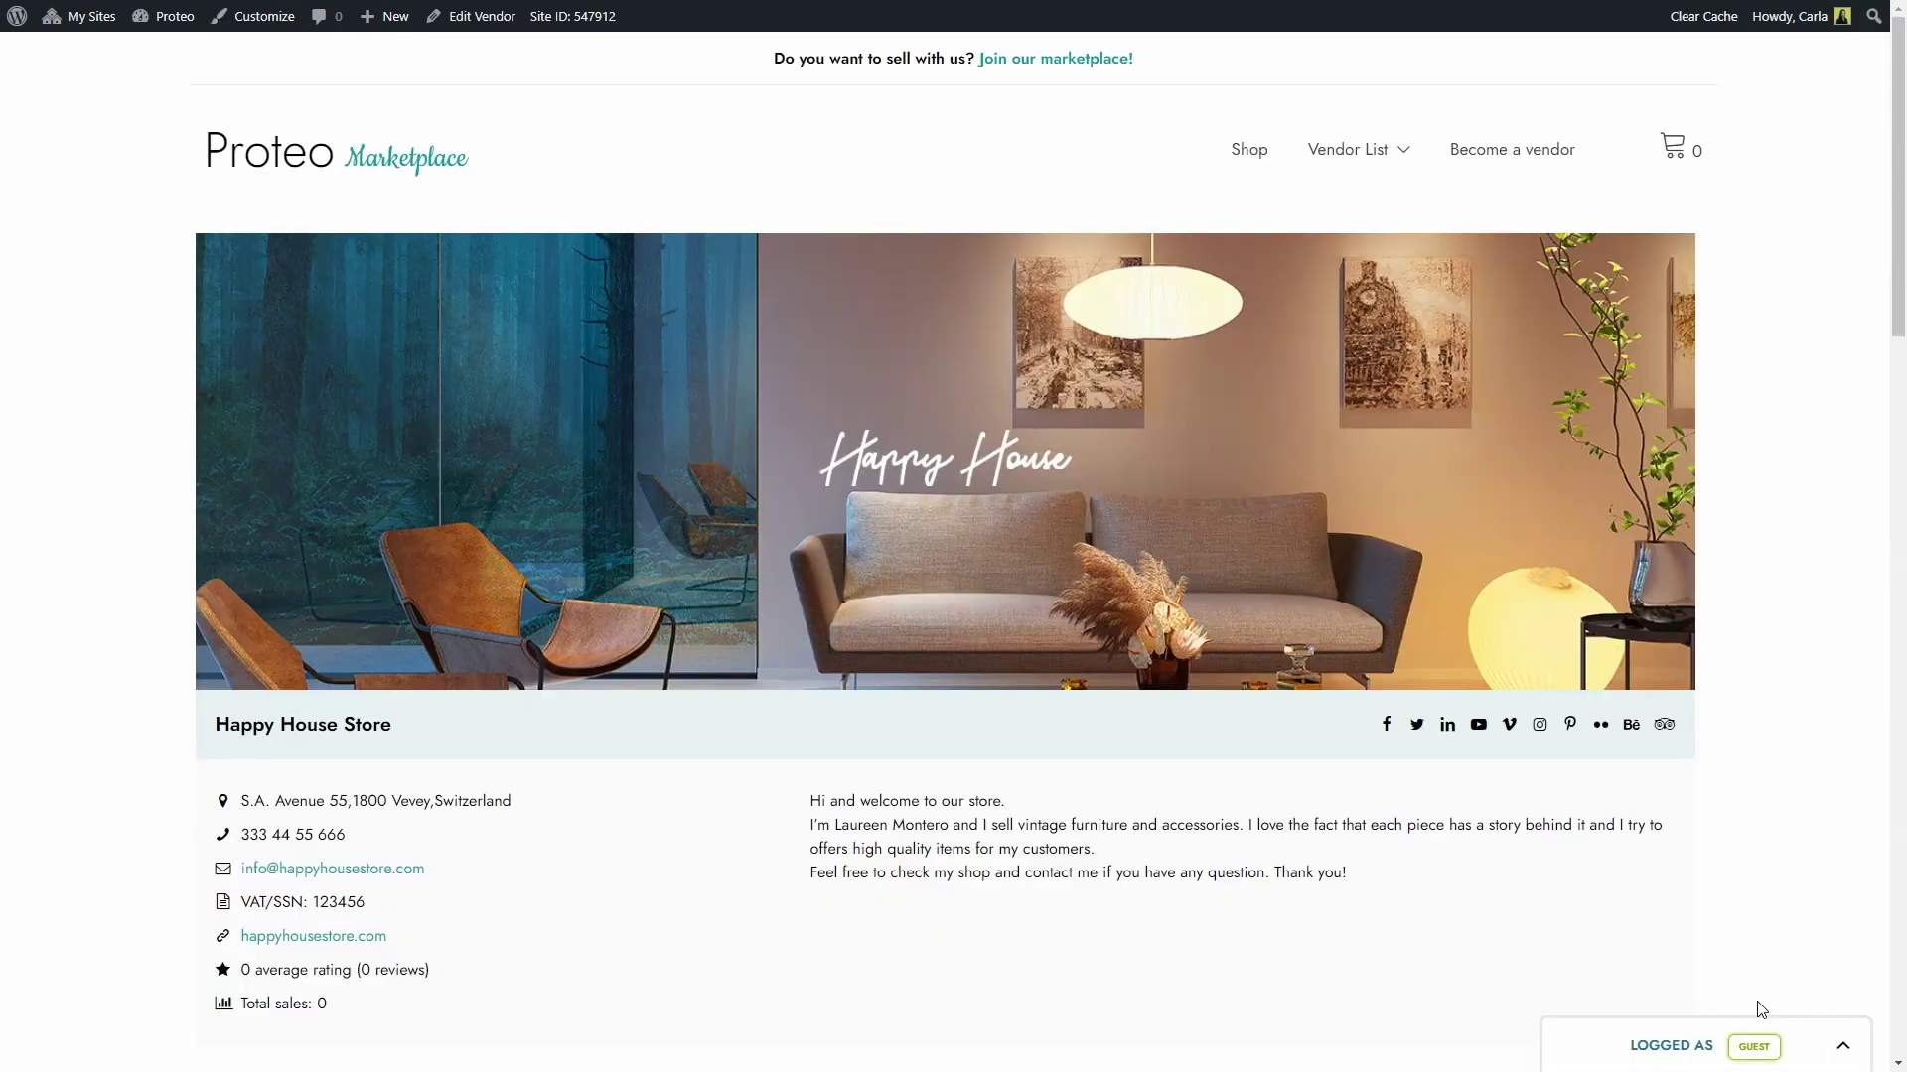
- Back in the settings, set the header background colour to white rgb(255,255,255)
scroll(1748, 1005, down, 1)
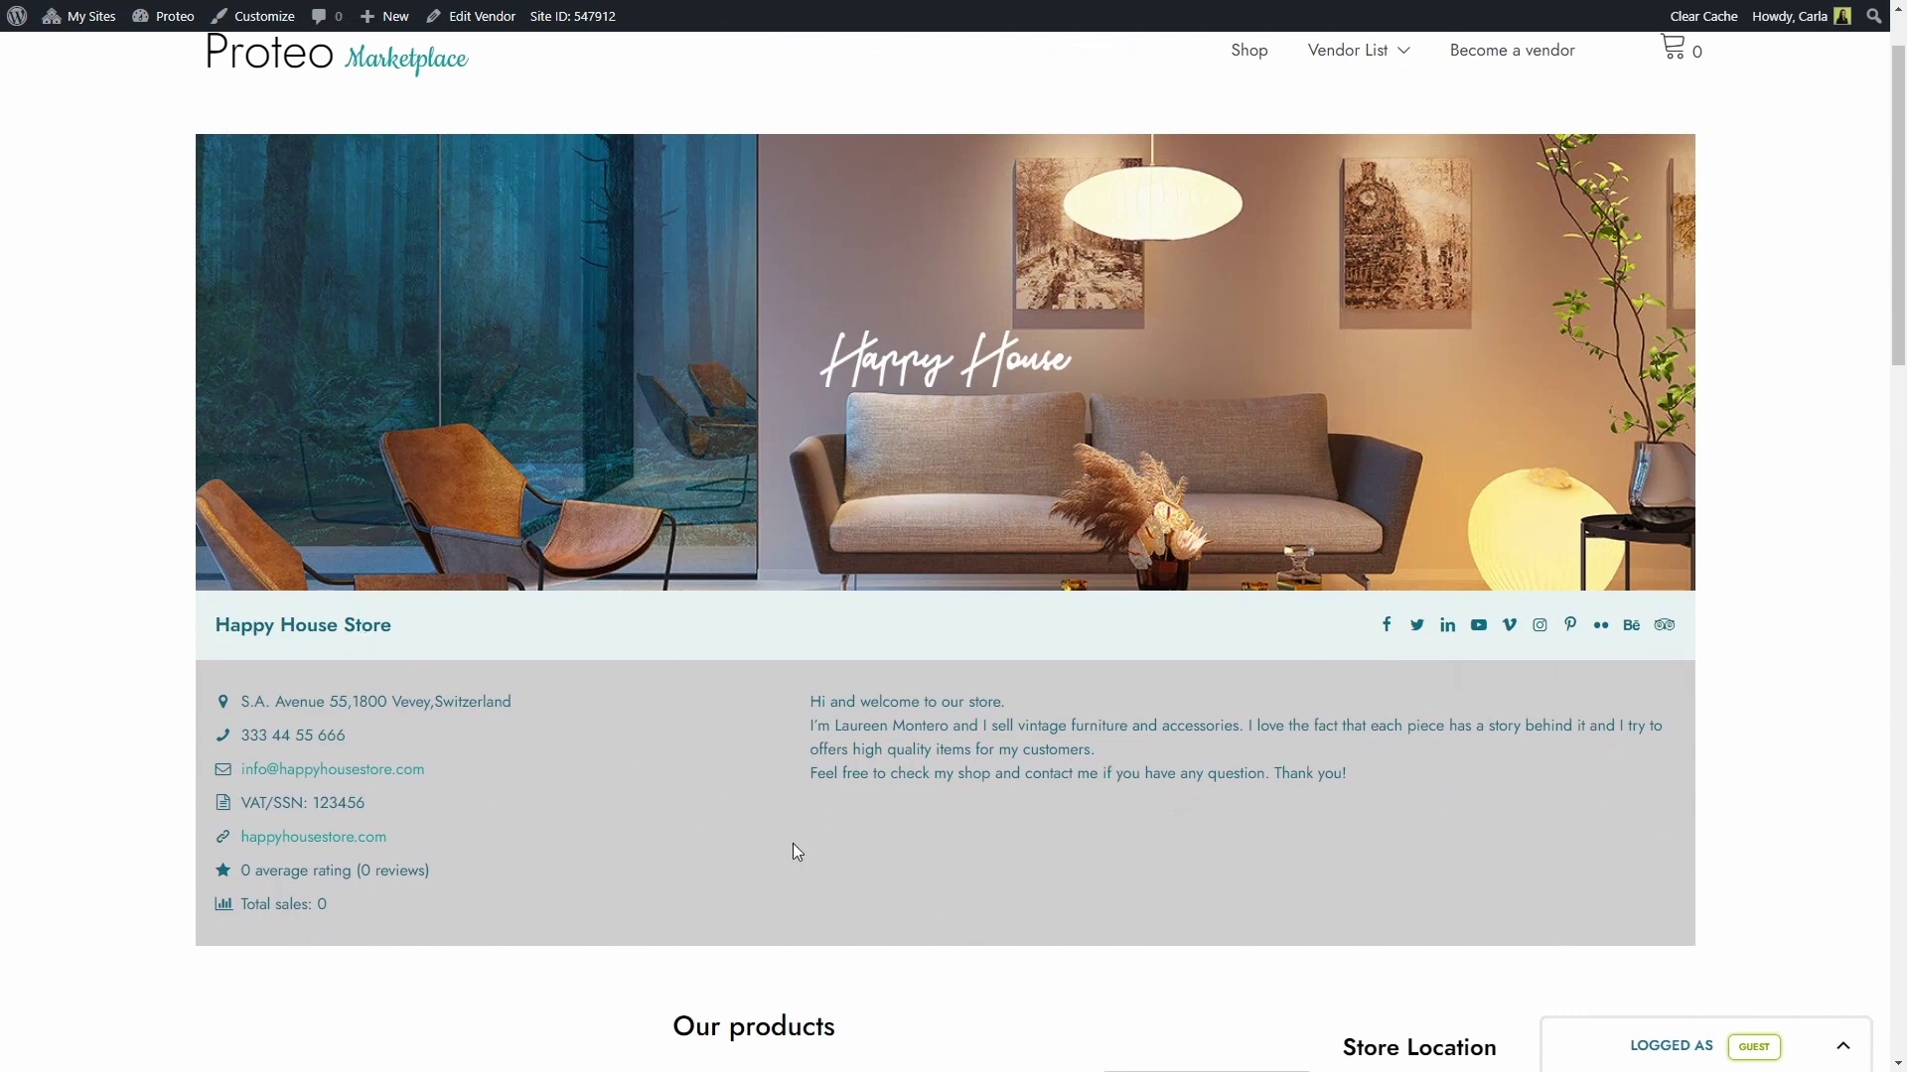
key(ctrl+Tab)
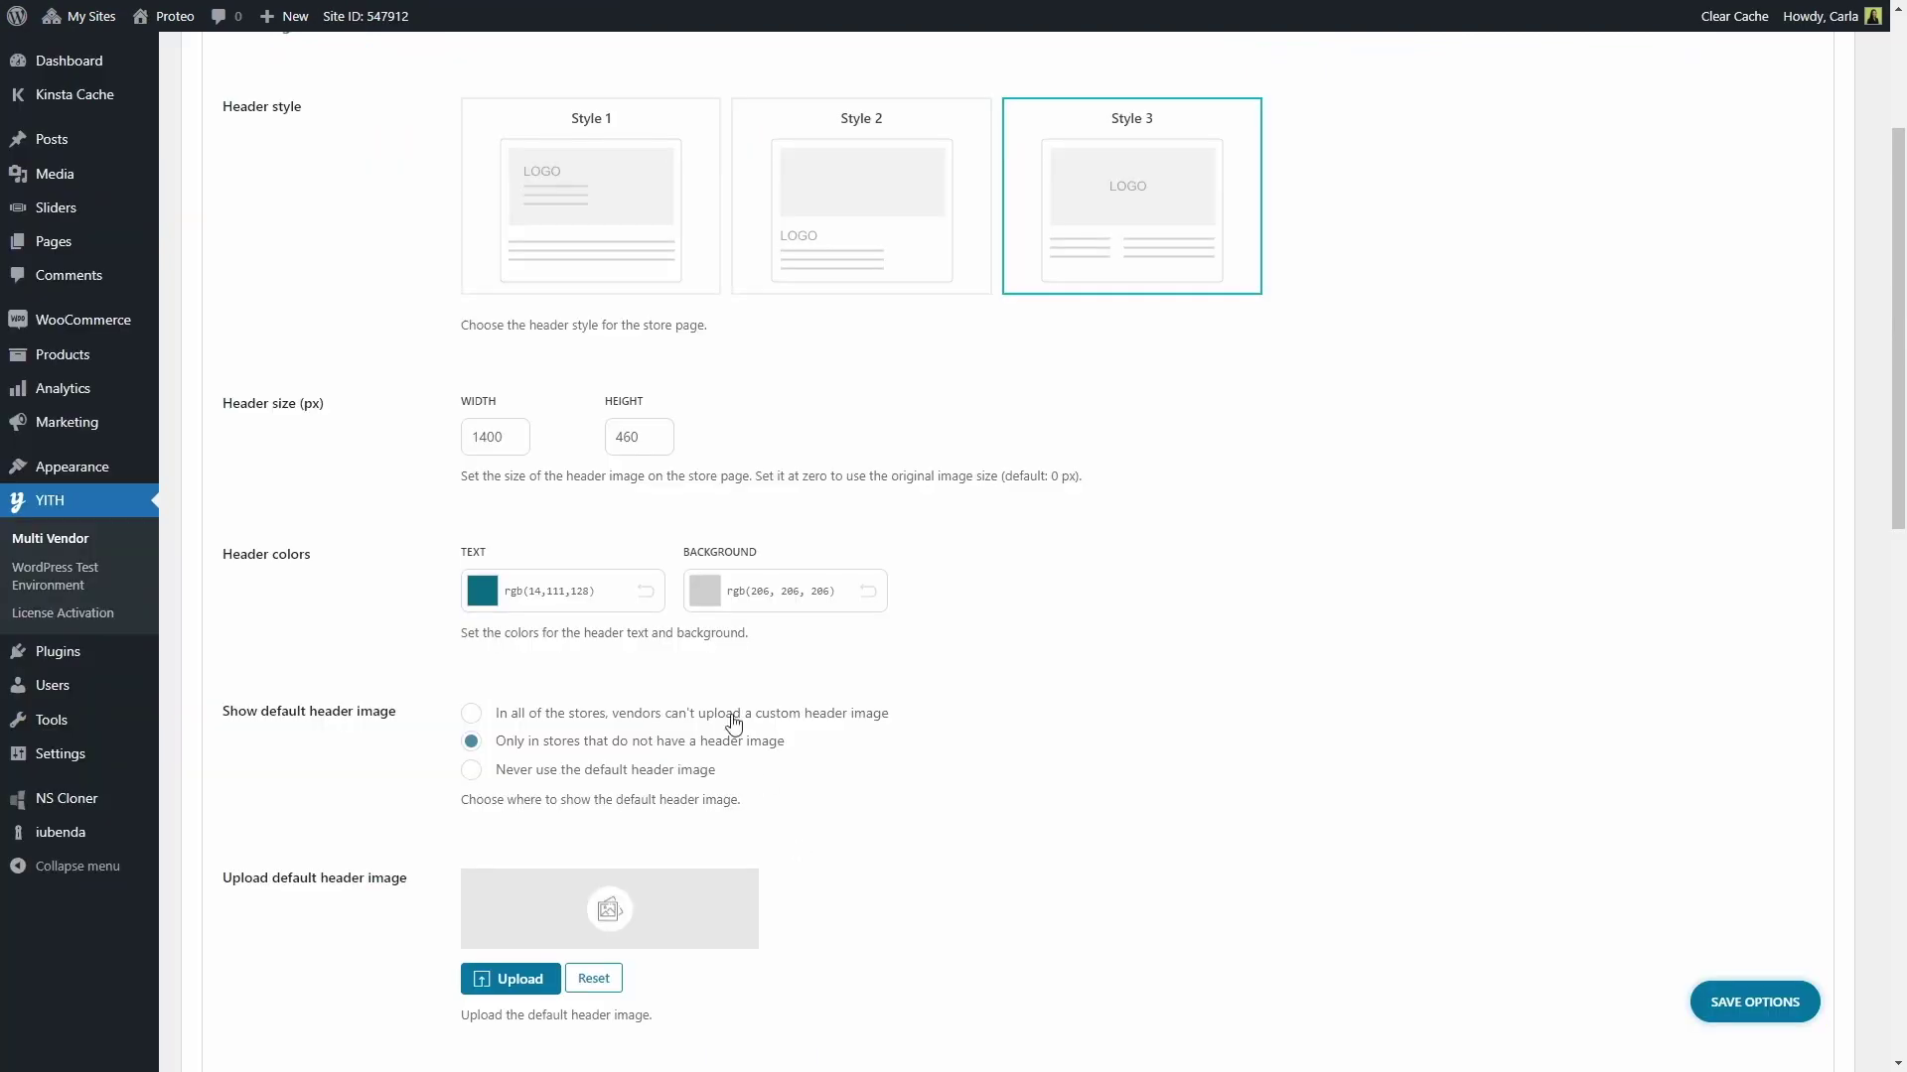
click(708, 601)
click(696, 647)
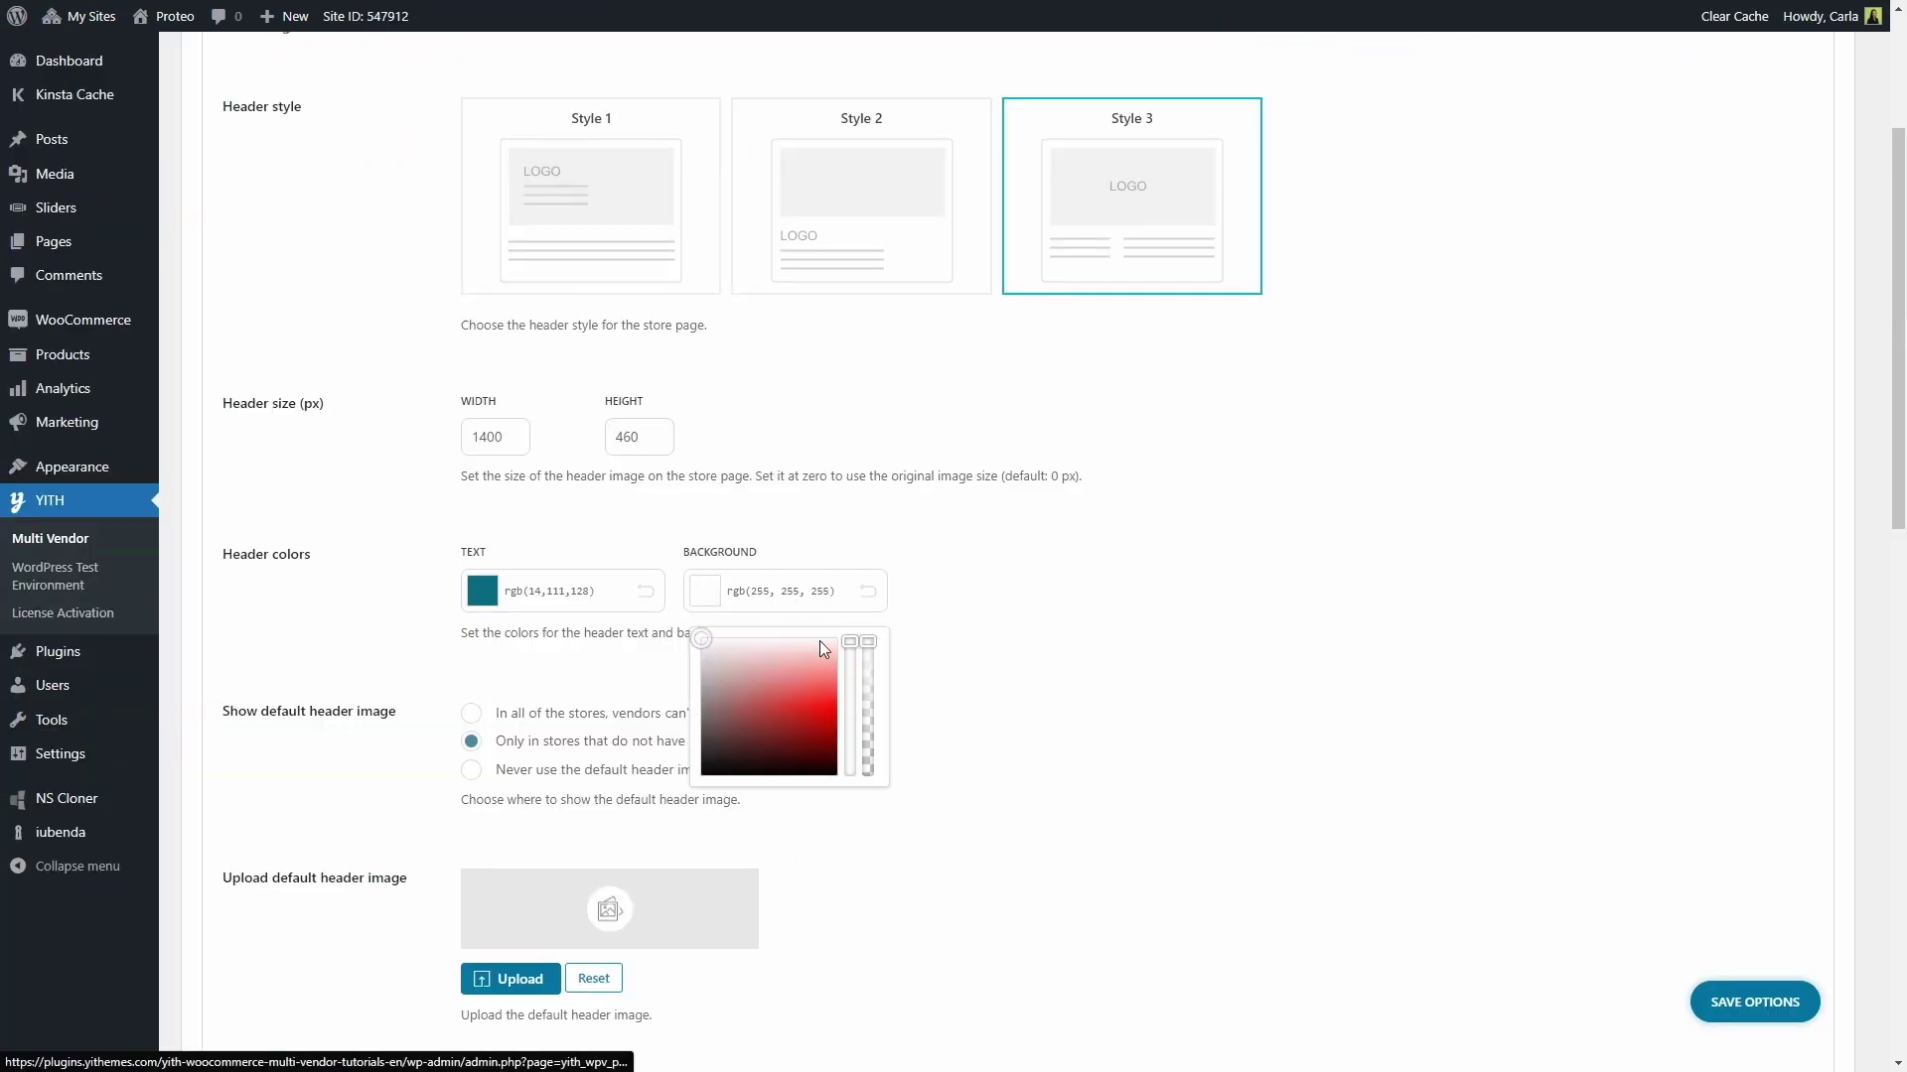
click(977, 614)
- Set the header text colour to black rgb(0,0,0)
click(486, 599)
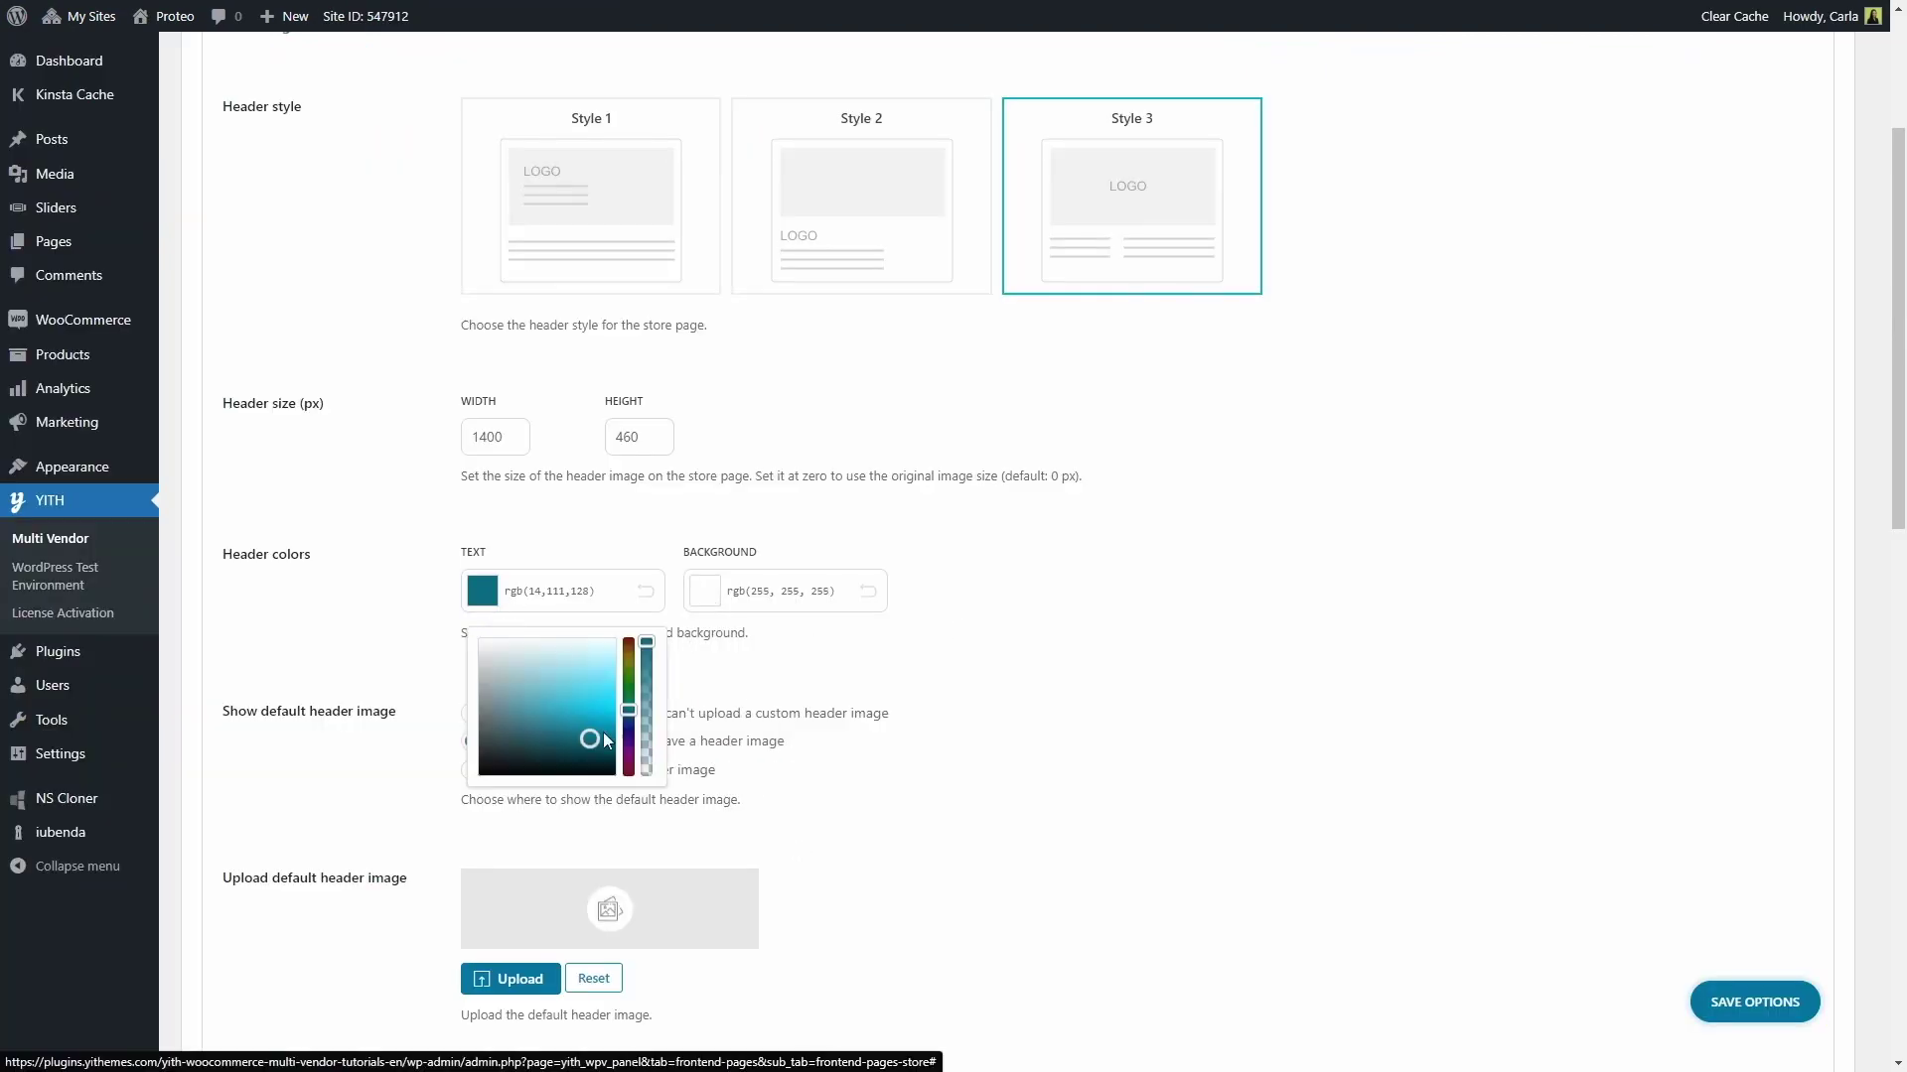
drag(591, 739, 438, 784)
click(919, 689)
scroll(923, 690, down, 3)
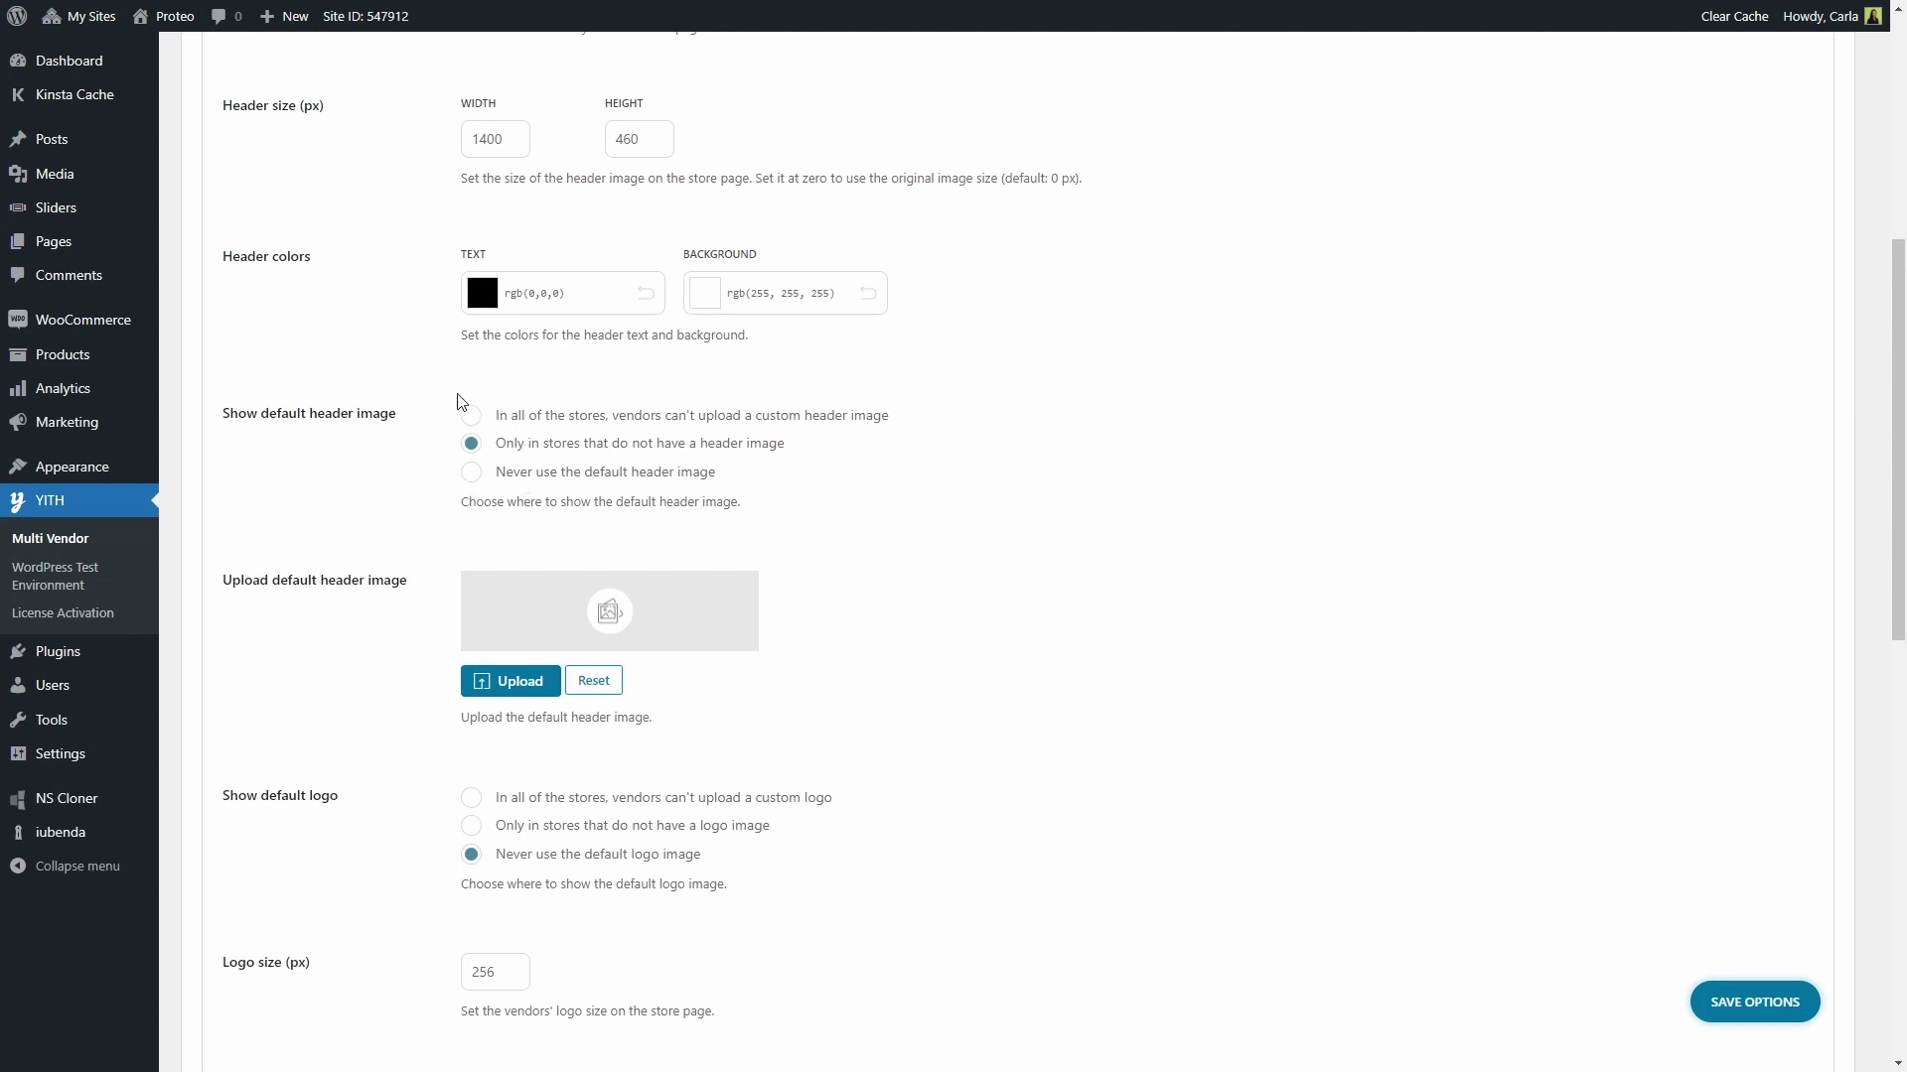
- Keep the default logo on 'Never use' and set the default header image to 'Never use'
scroll(531, 455, down, 4)
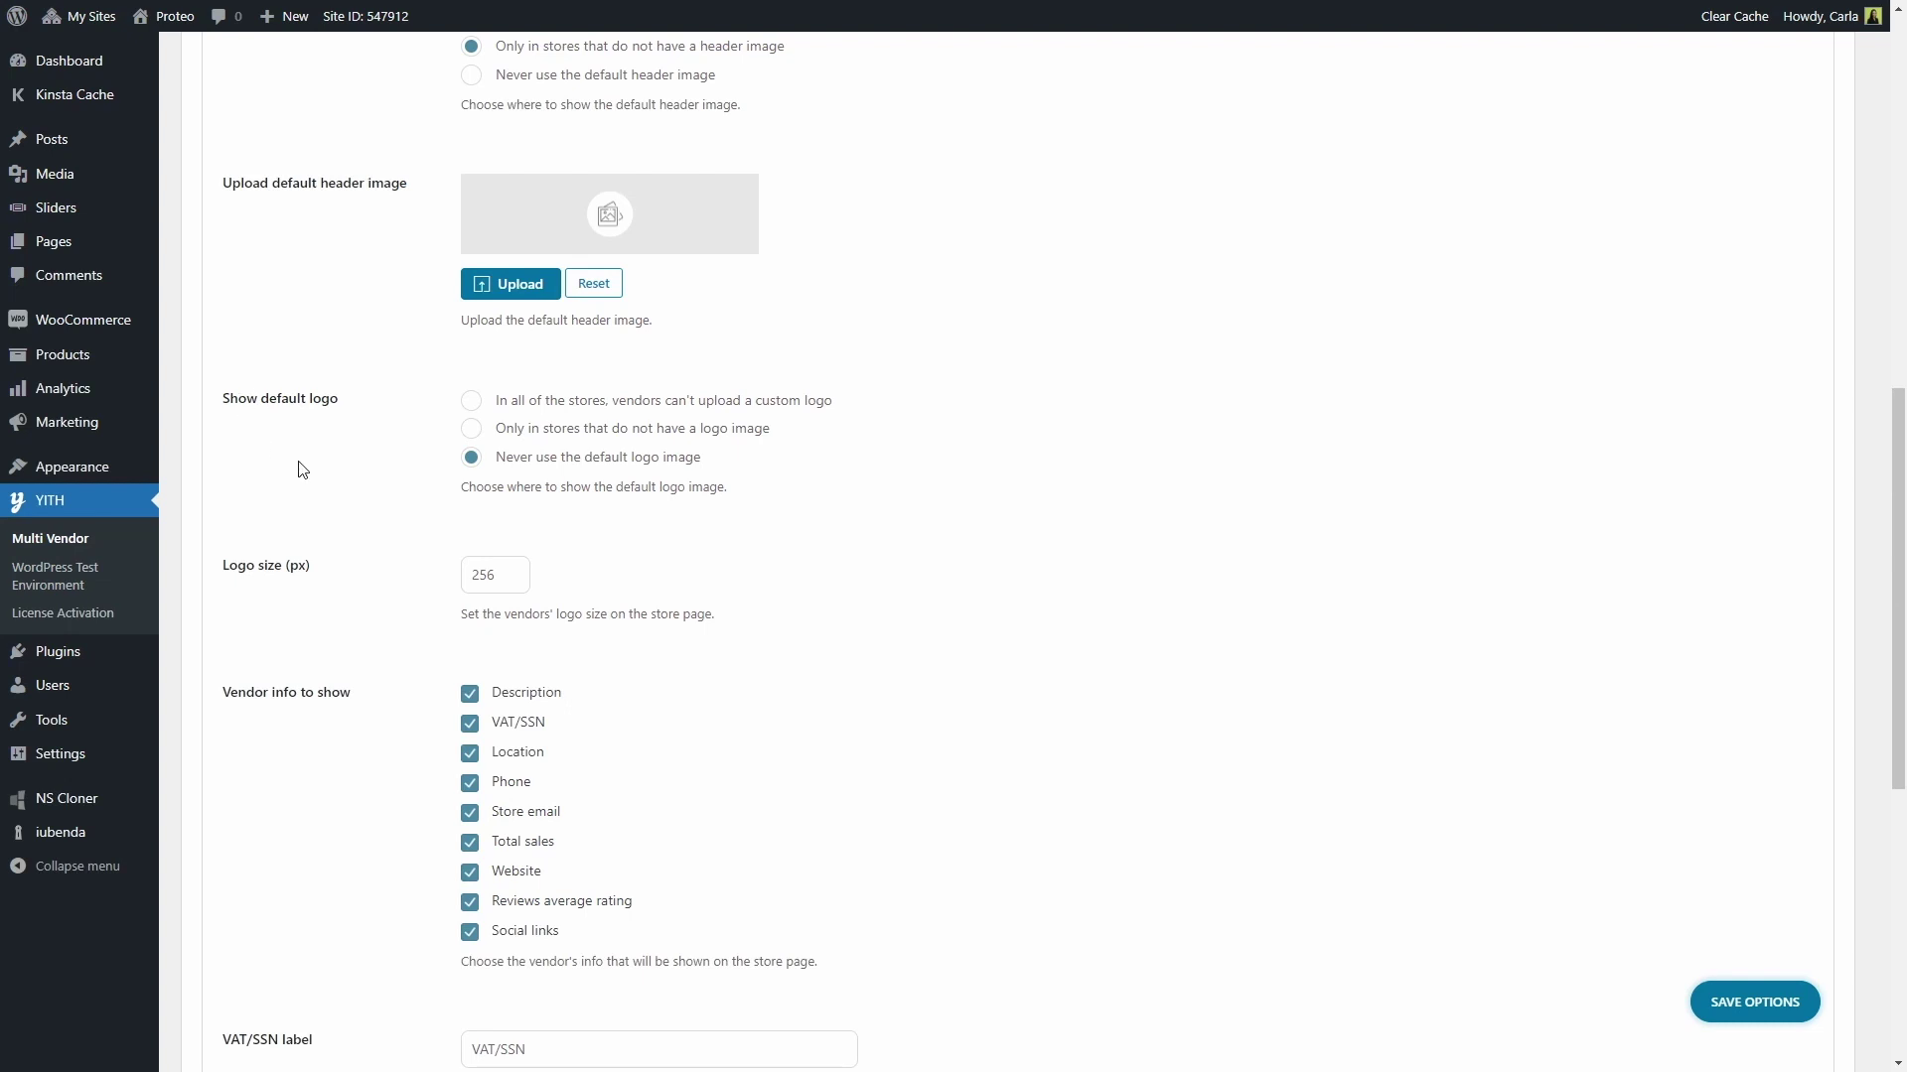
click(493, 433)
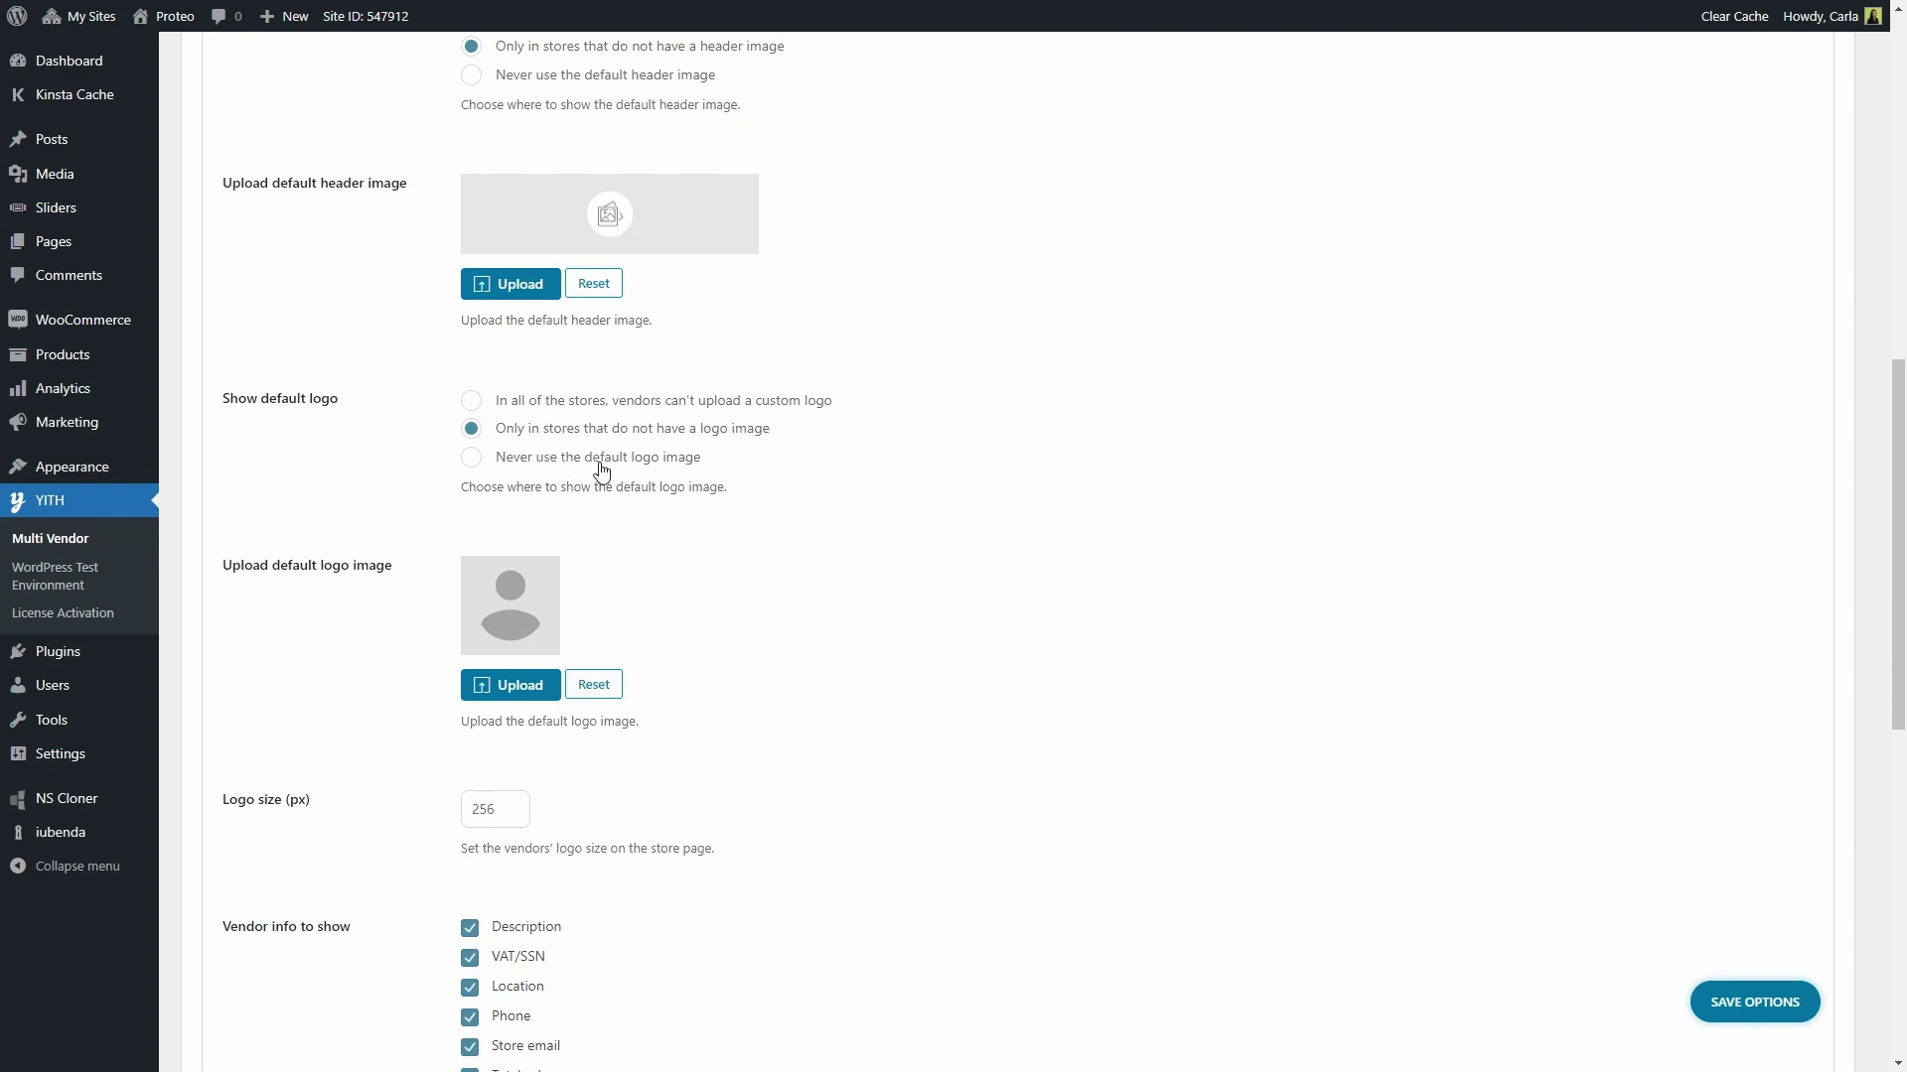
click(471, 457)
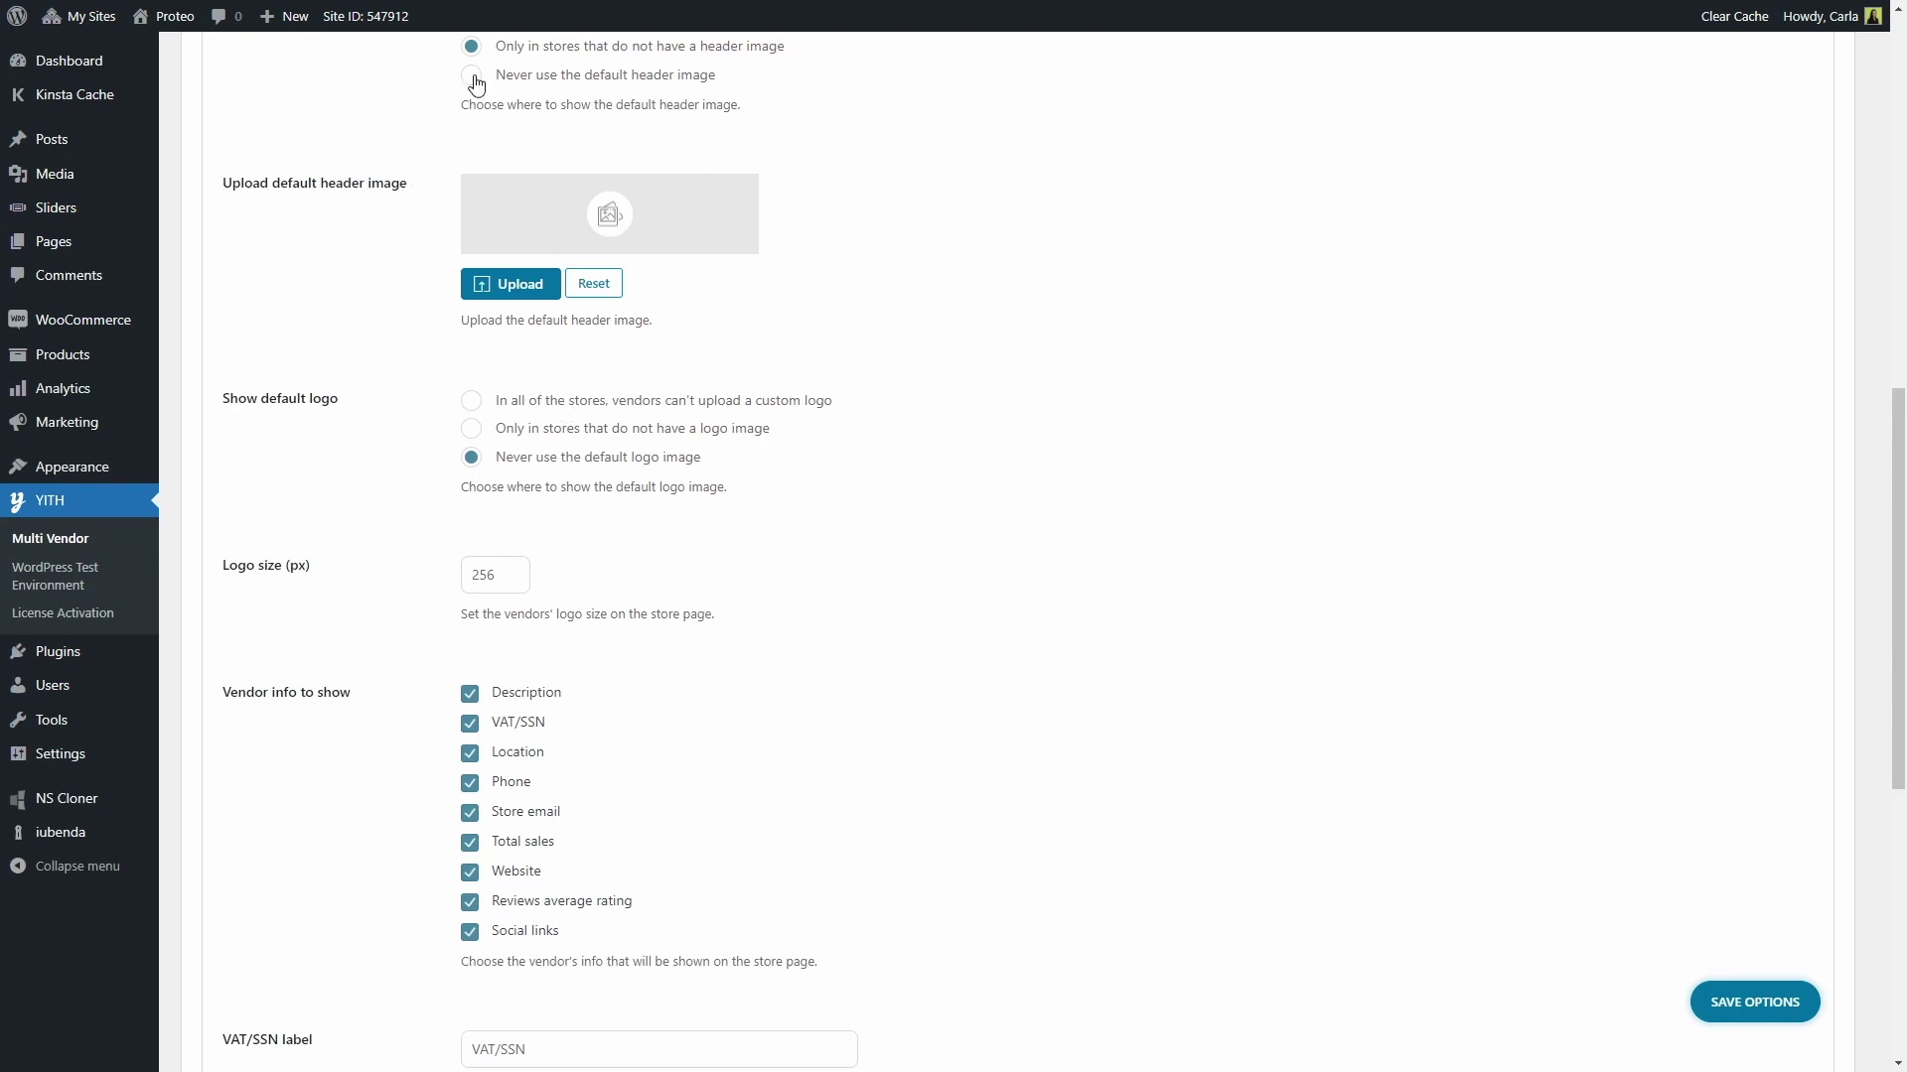
click(472, 76)
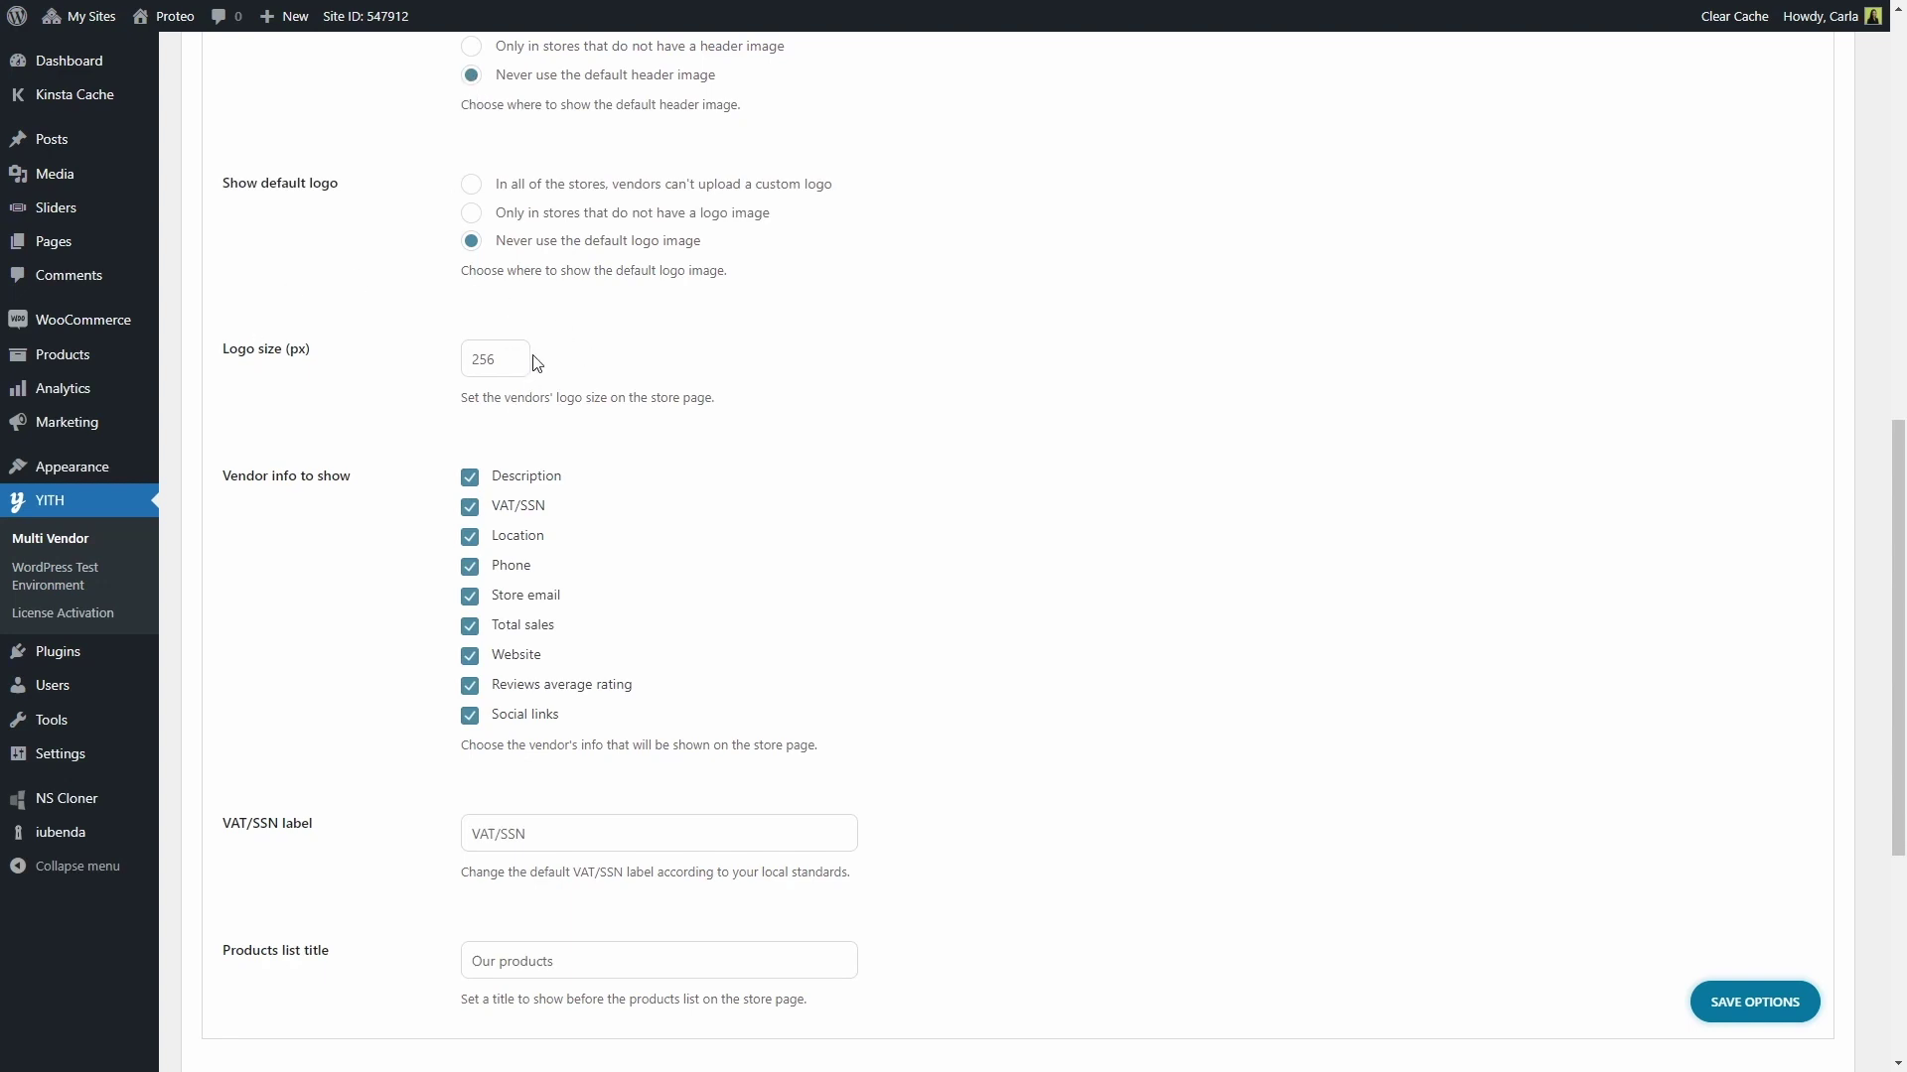
- Hide the Website and Store email vendor info, rename the VAT/SSN label to VAT, and save
scroll(536, 362, down, 2)
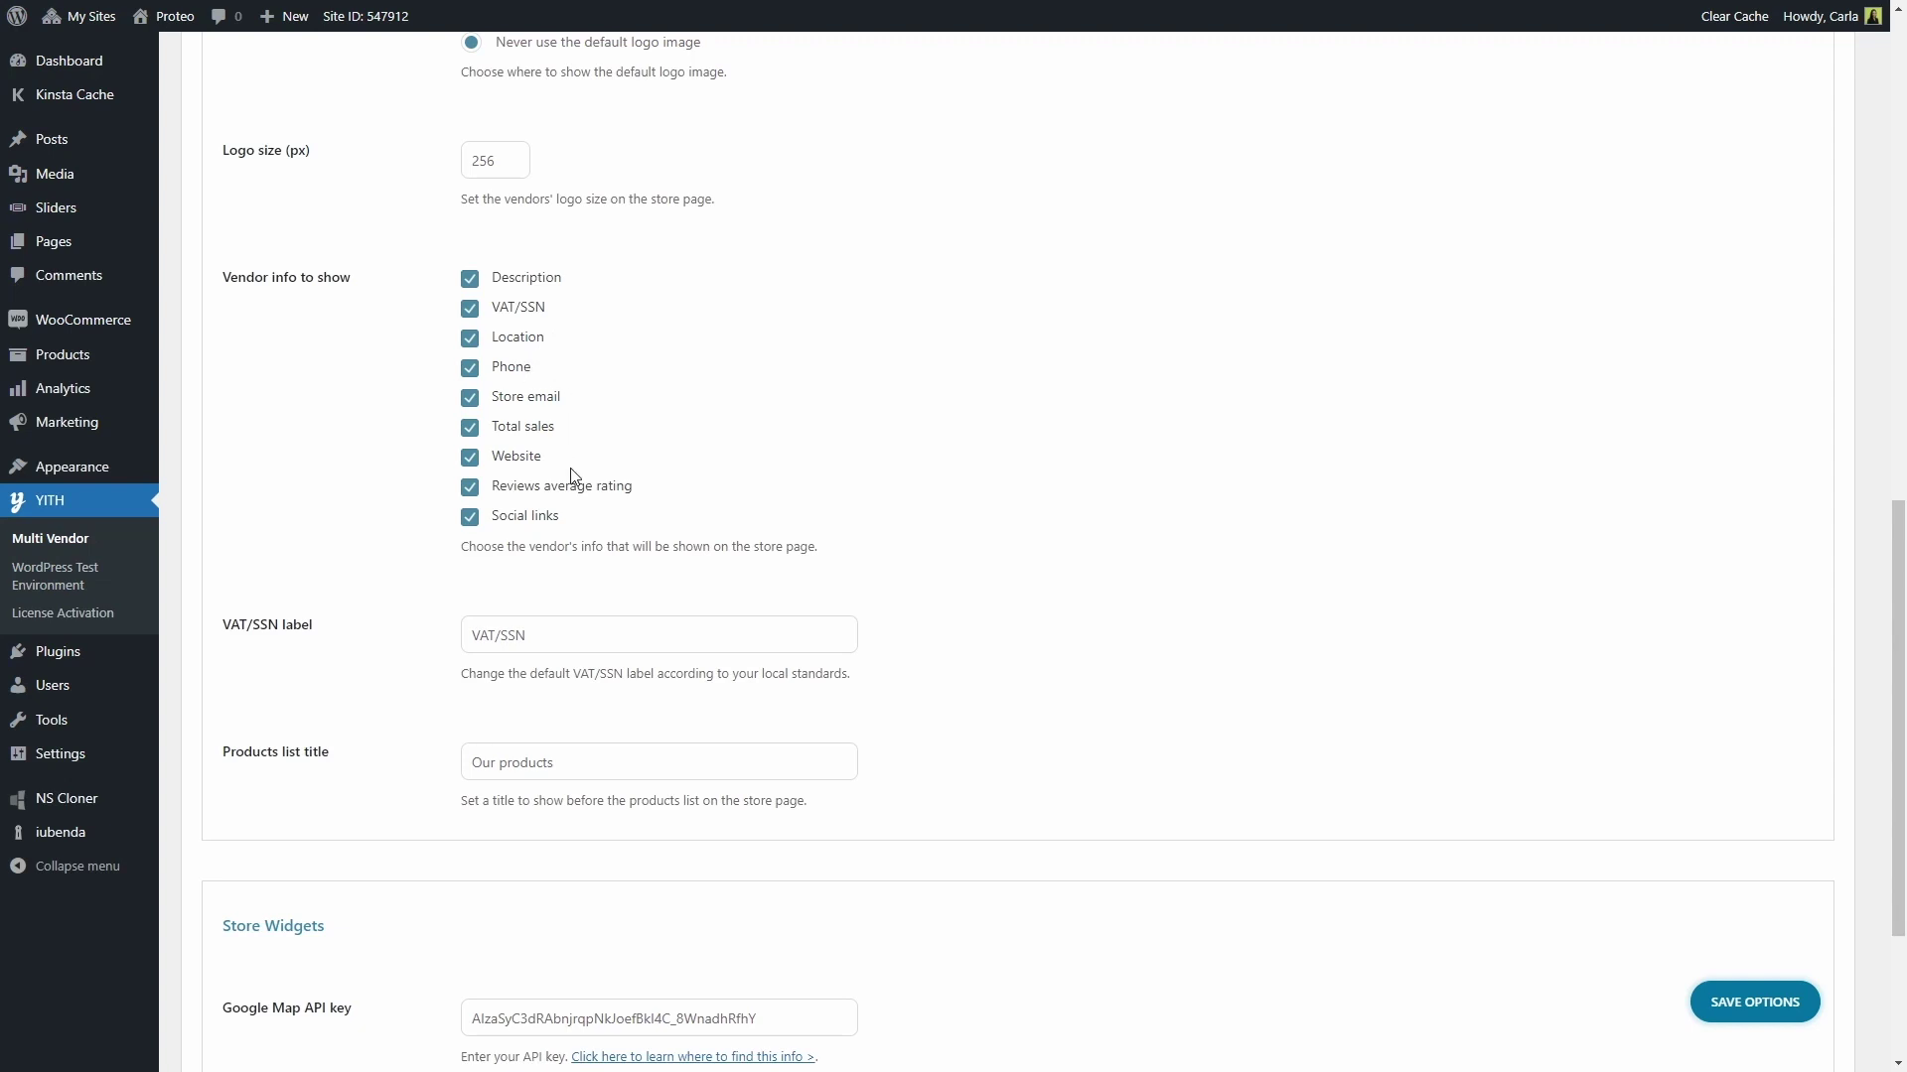
click(471, 462)
click(472, 404)
key(BackSpace)
key(BackSpace)
key(BackSpace)
key(BackSpace)
click(1766, 1001)
- Scroll the Happy House storefront to check its vendor info, VAT line and 10-product grid
key(ctrl+Tab)
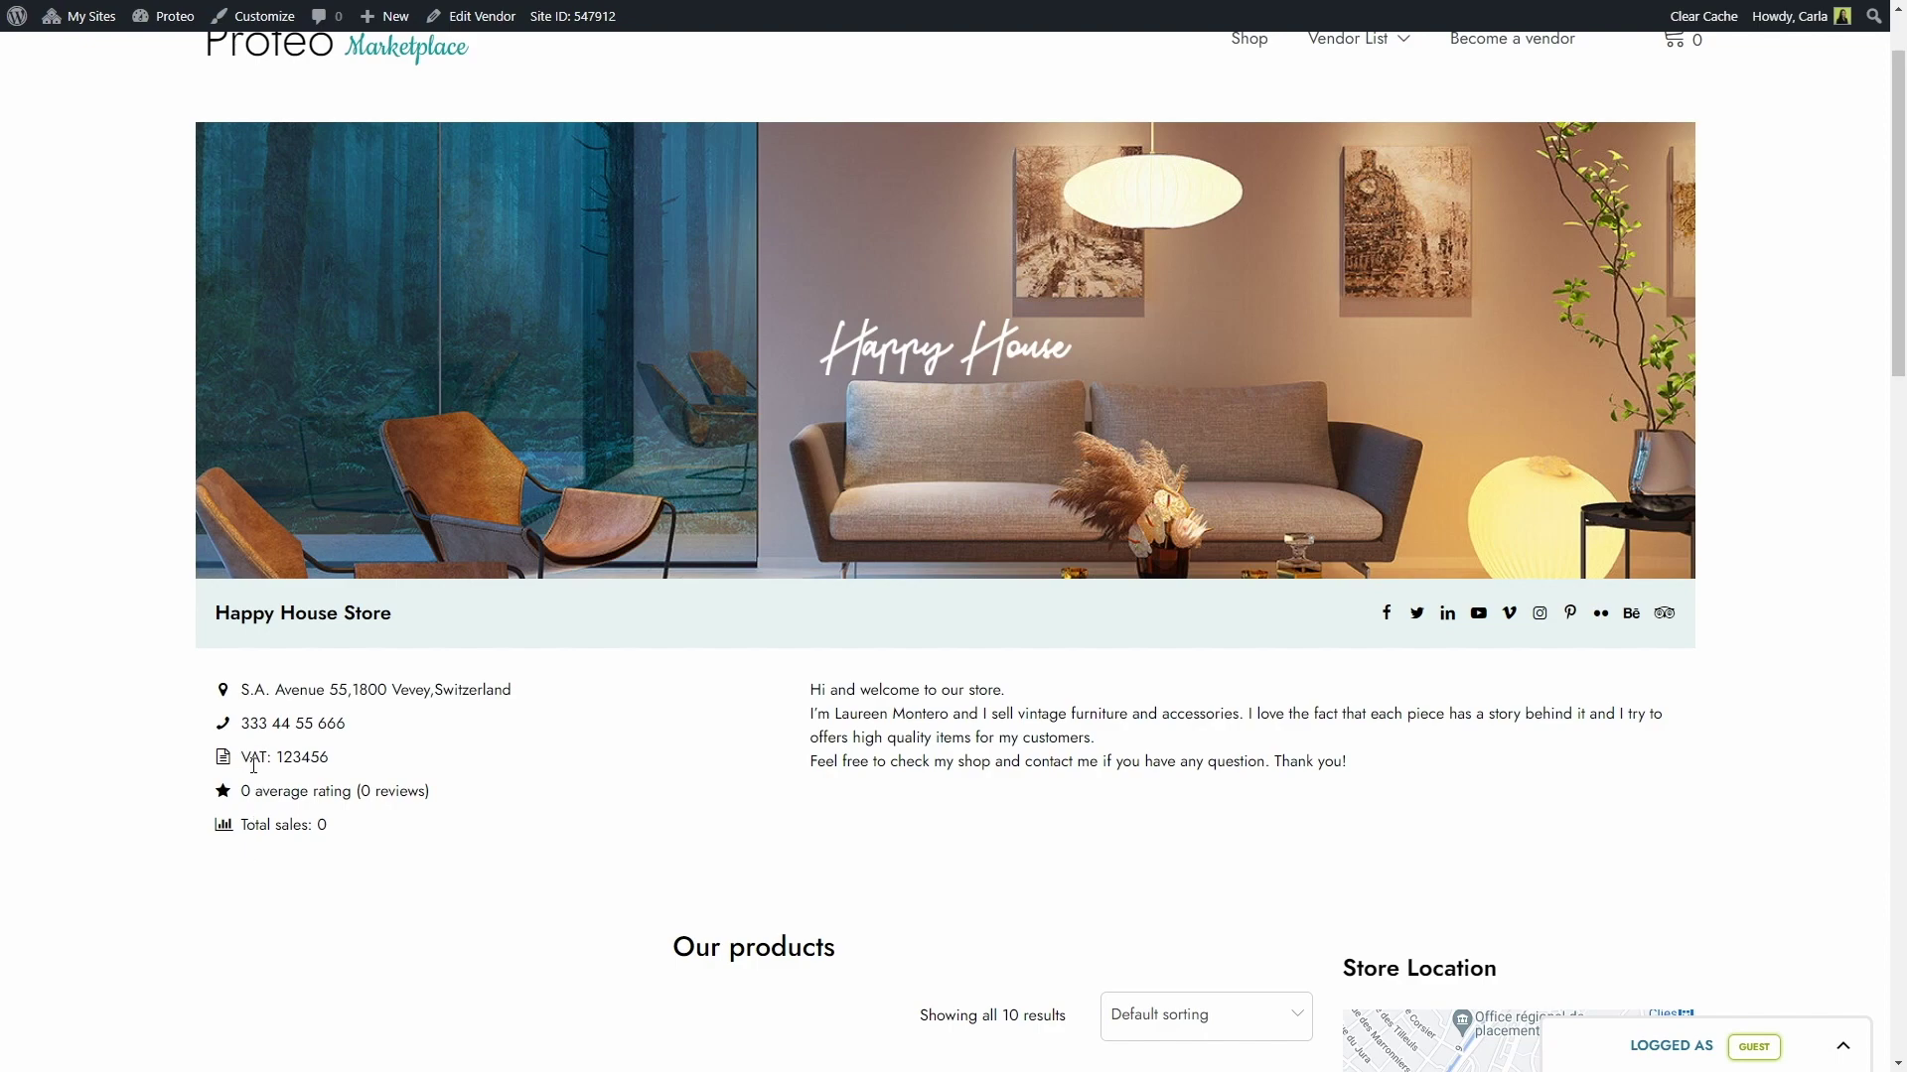
scroll(254, 765, down, 5)
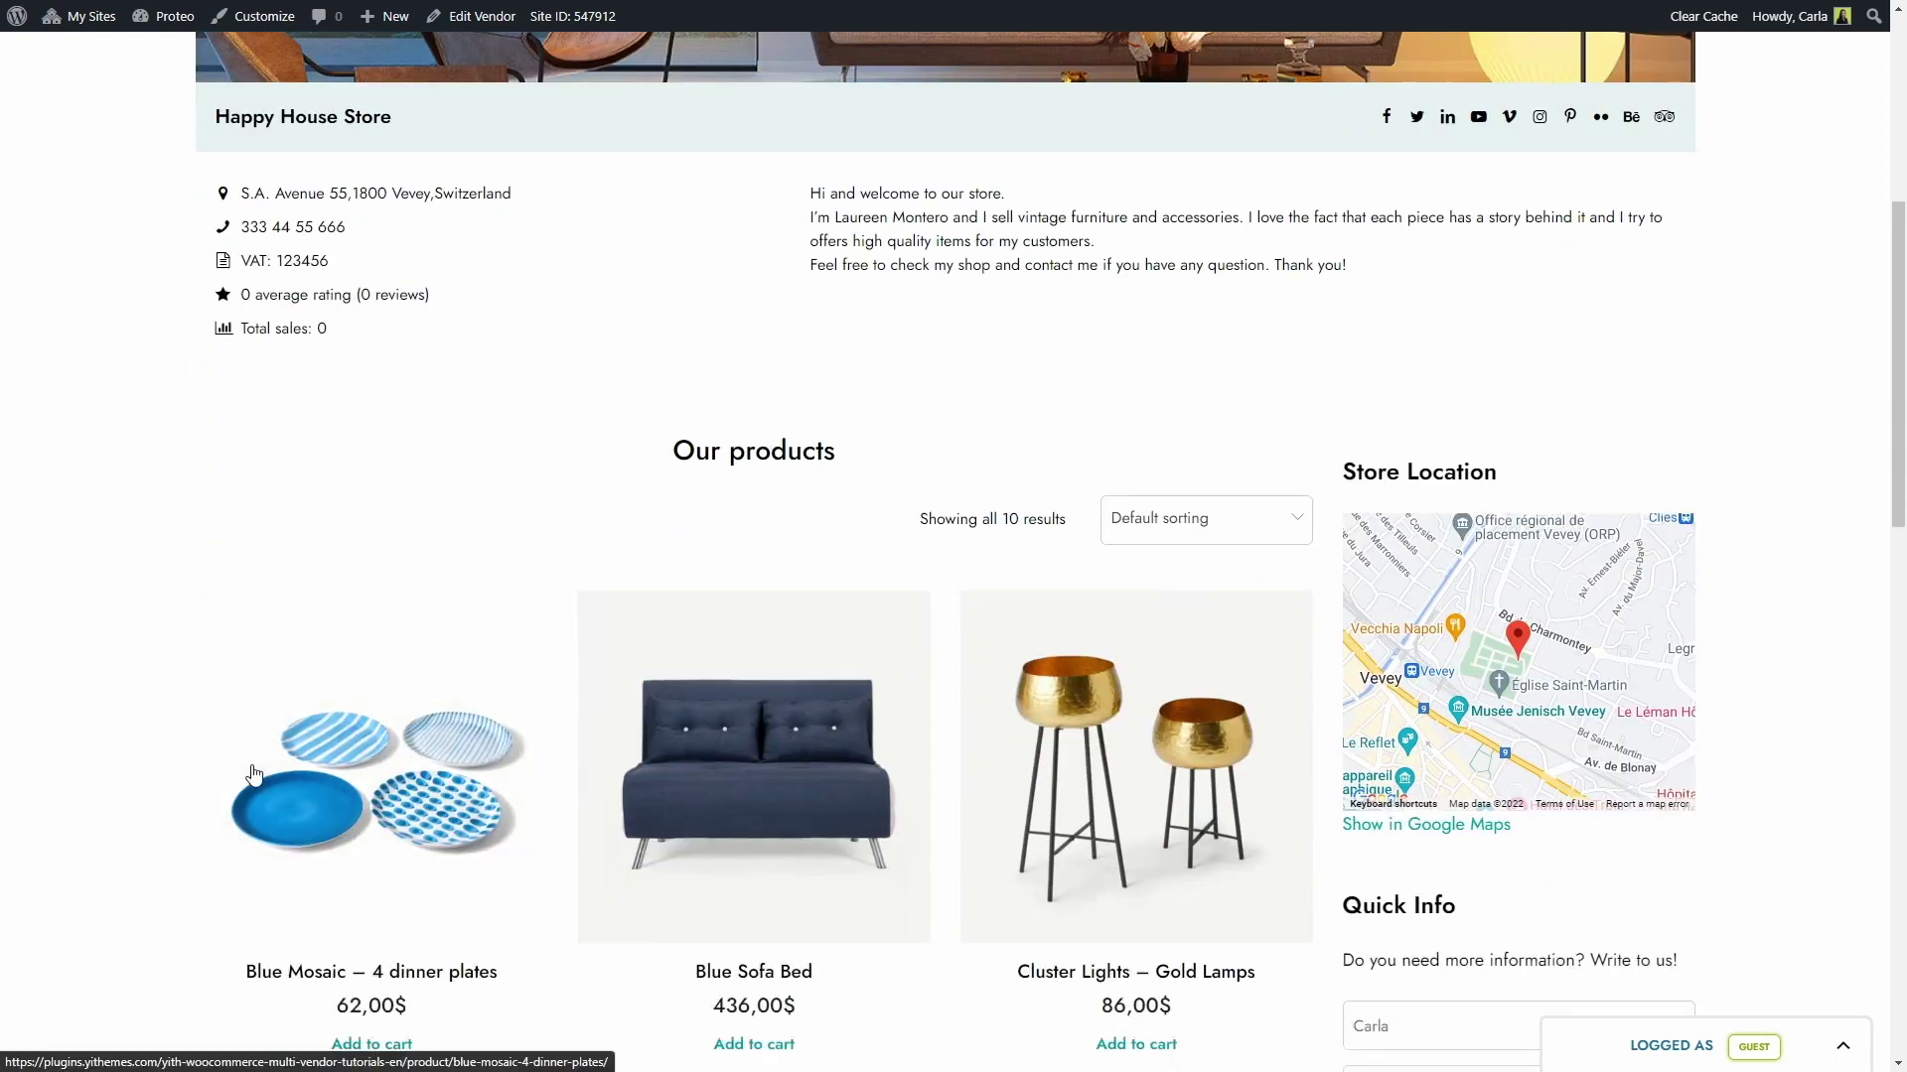
scroll(648, 425, down, 1)
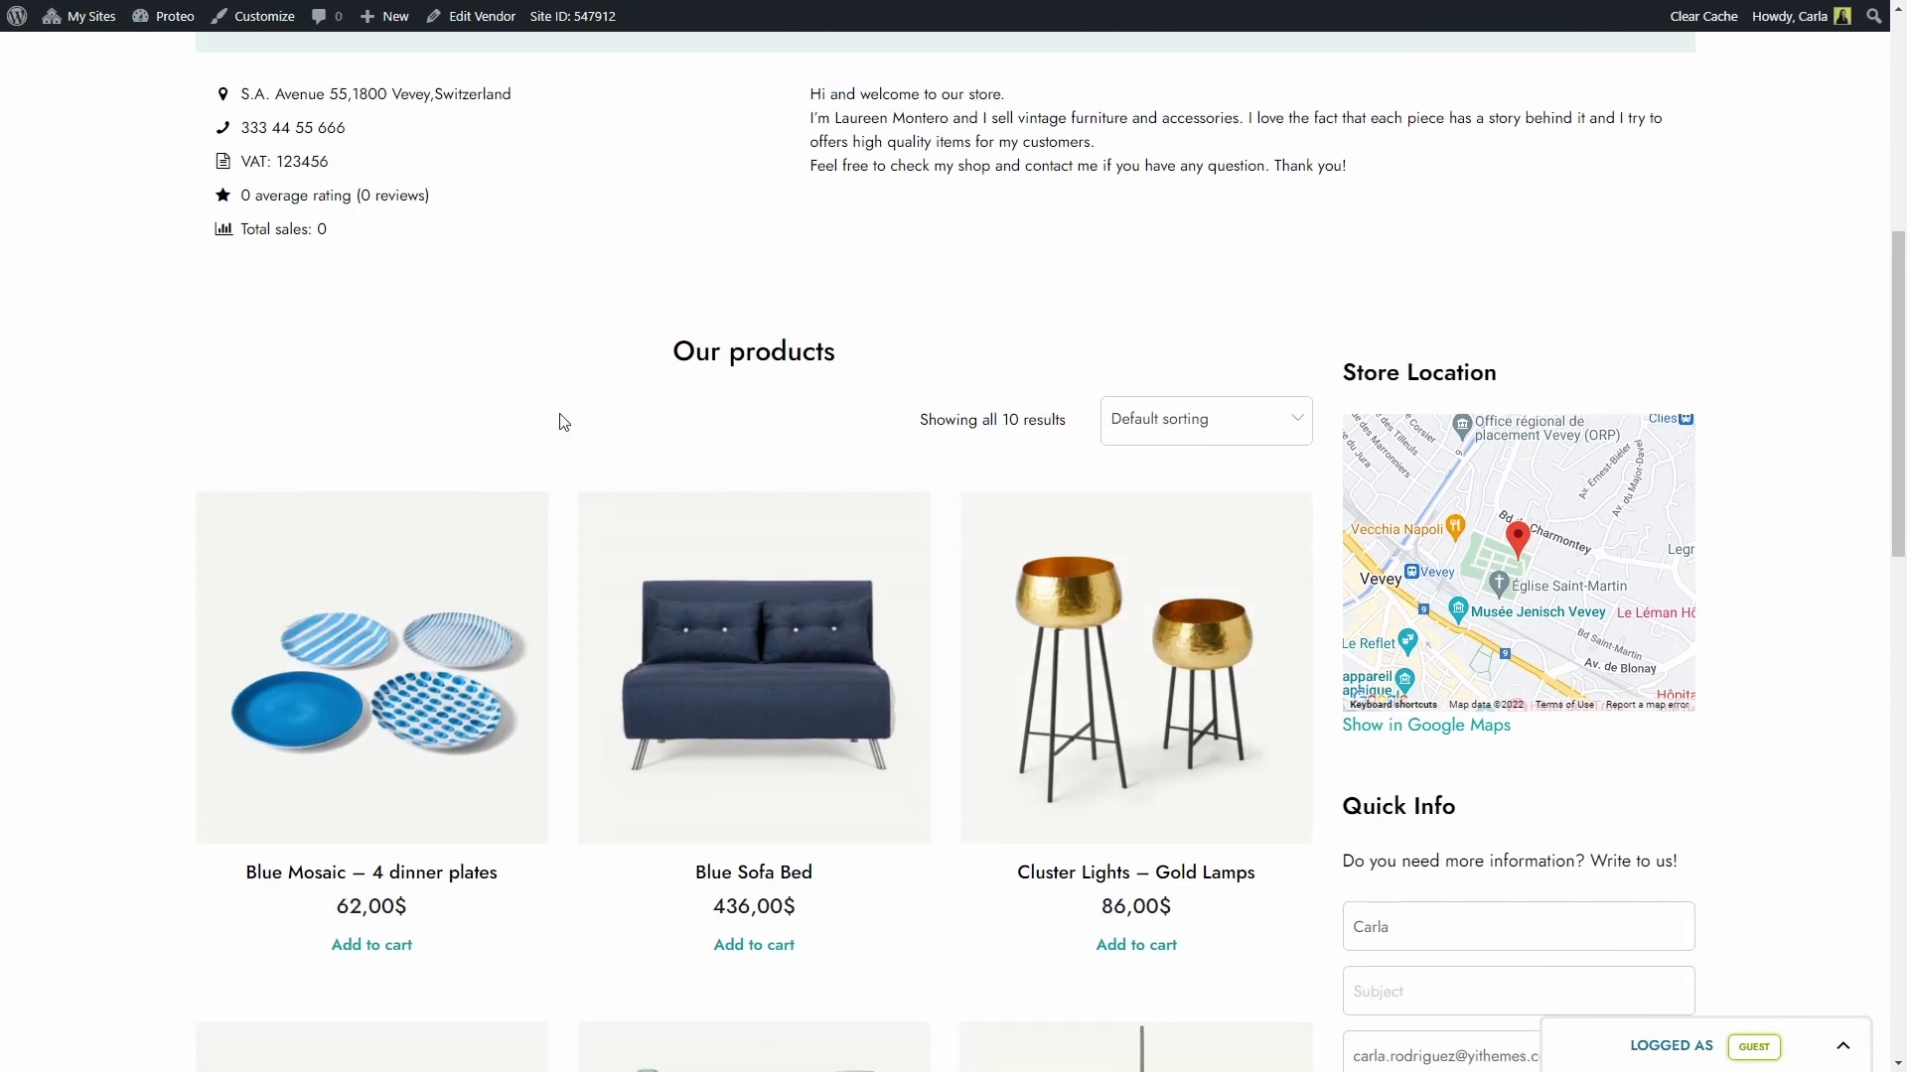
scroll(563, 422, down, 10)
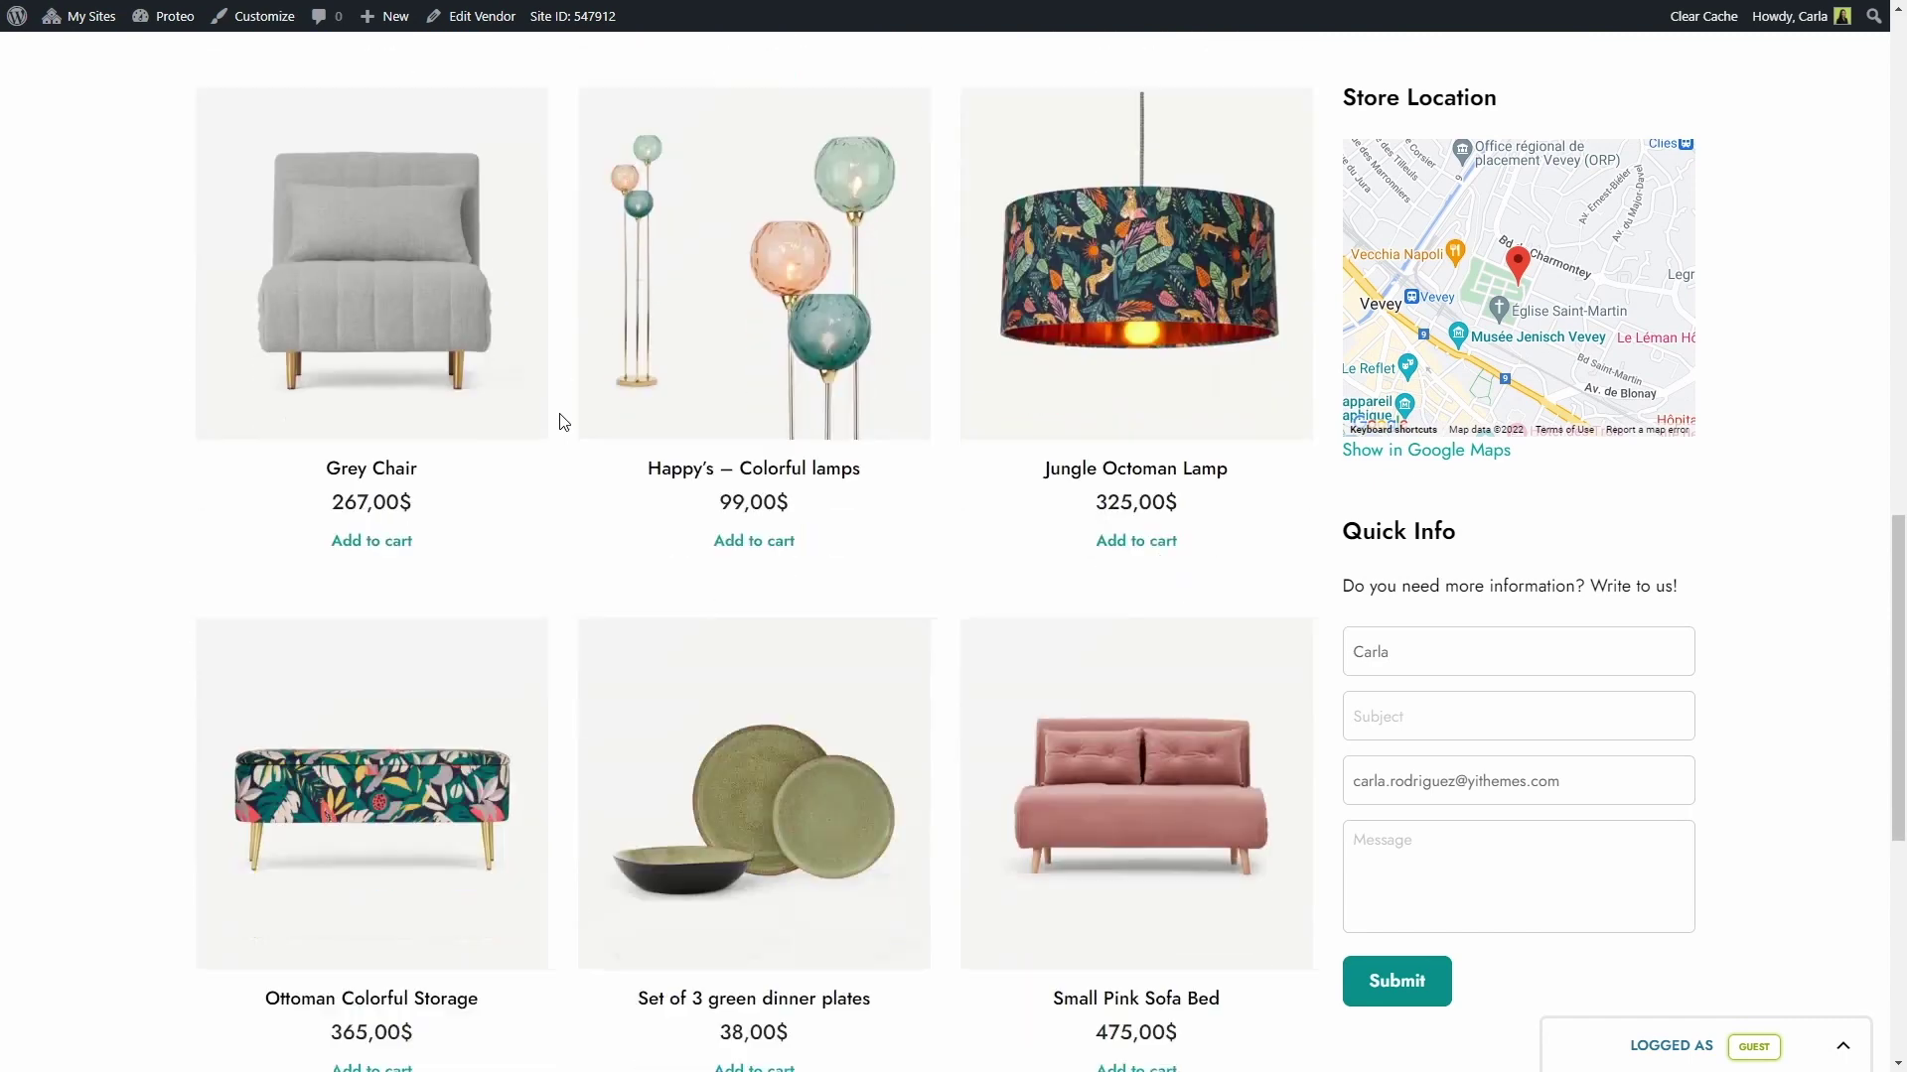
scroll(564, 422, up, 4)
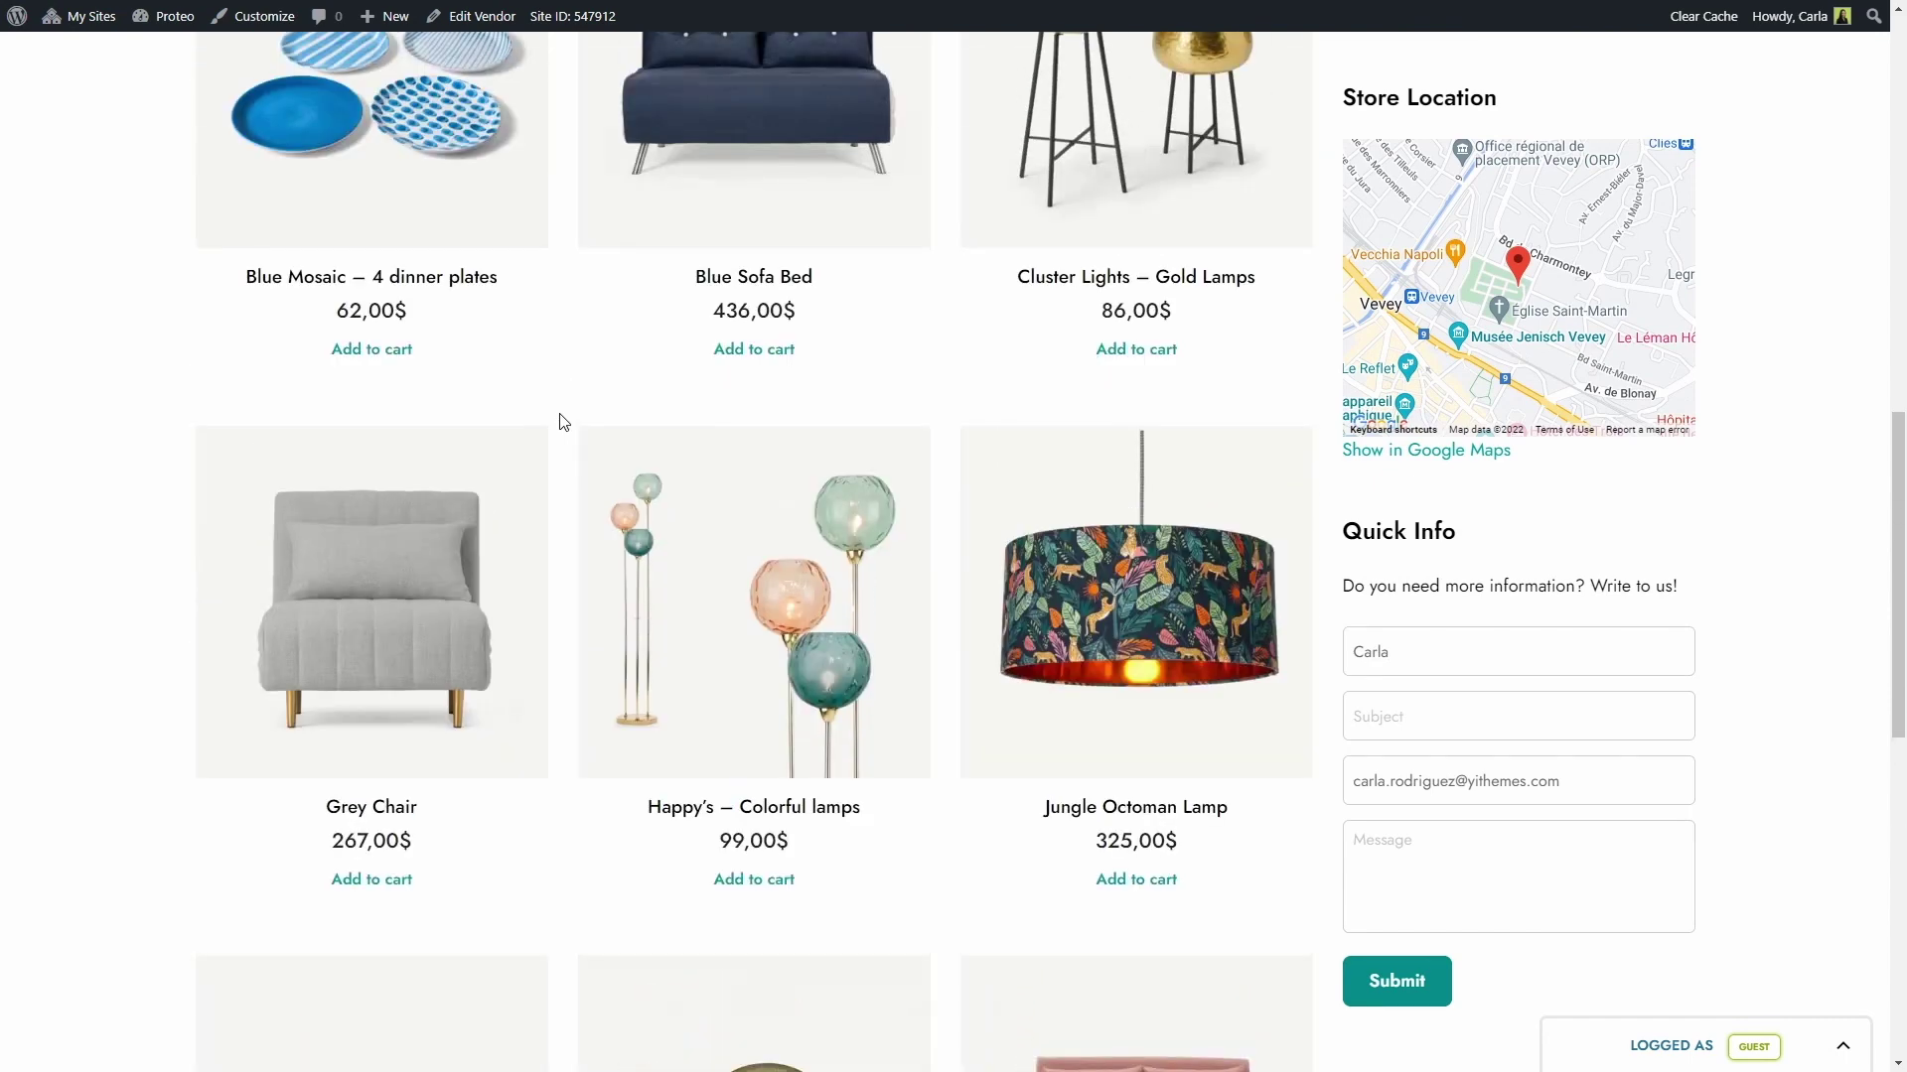
- Return to the Store Page settings and scroll down to the Store Widgets Google Maps link option
key(ctrl+Tab)
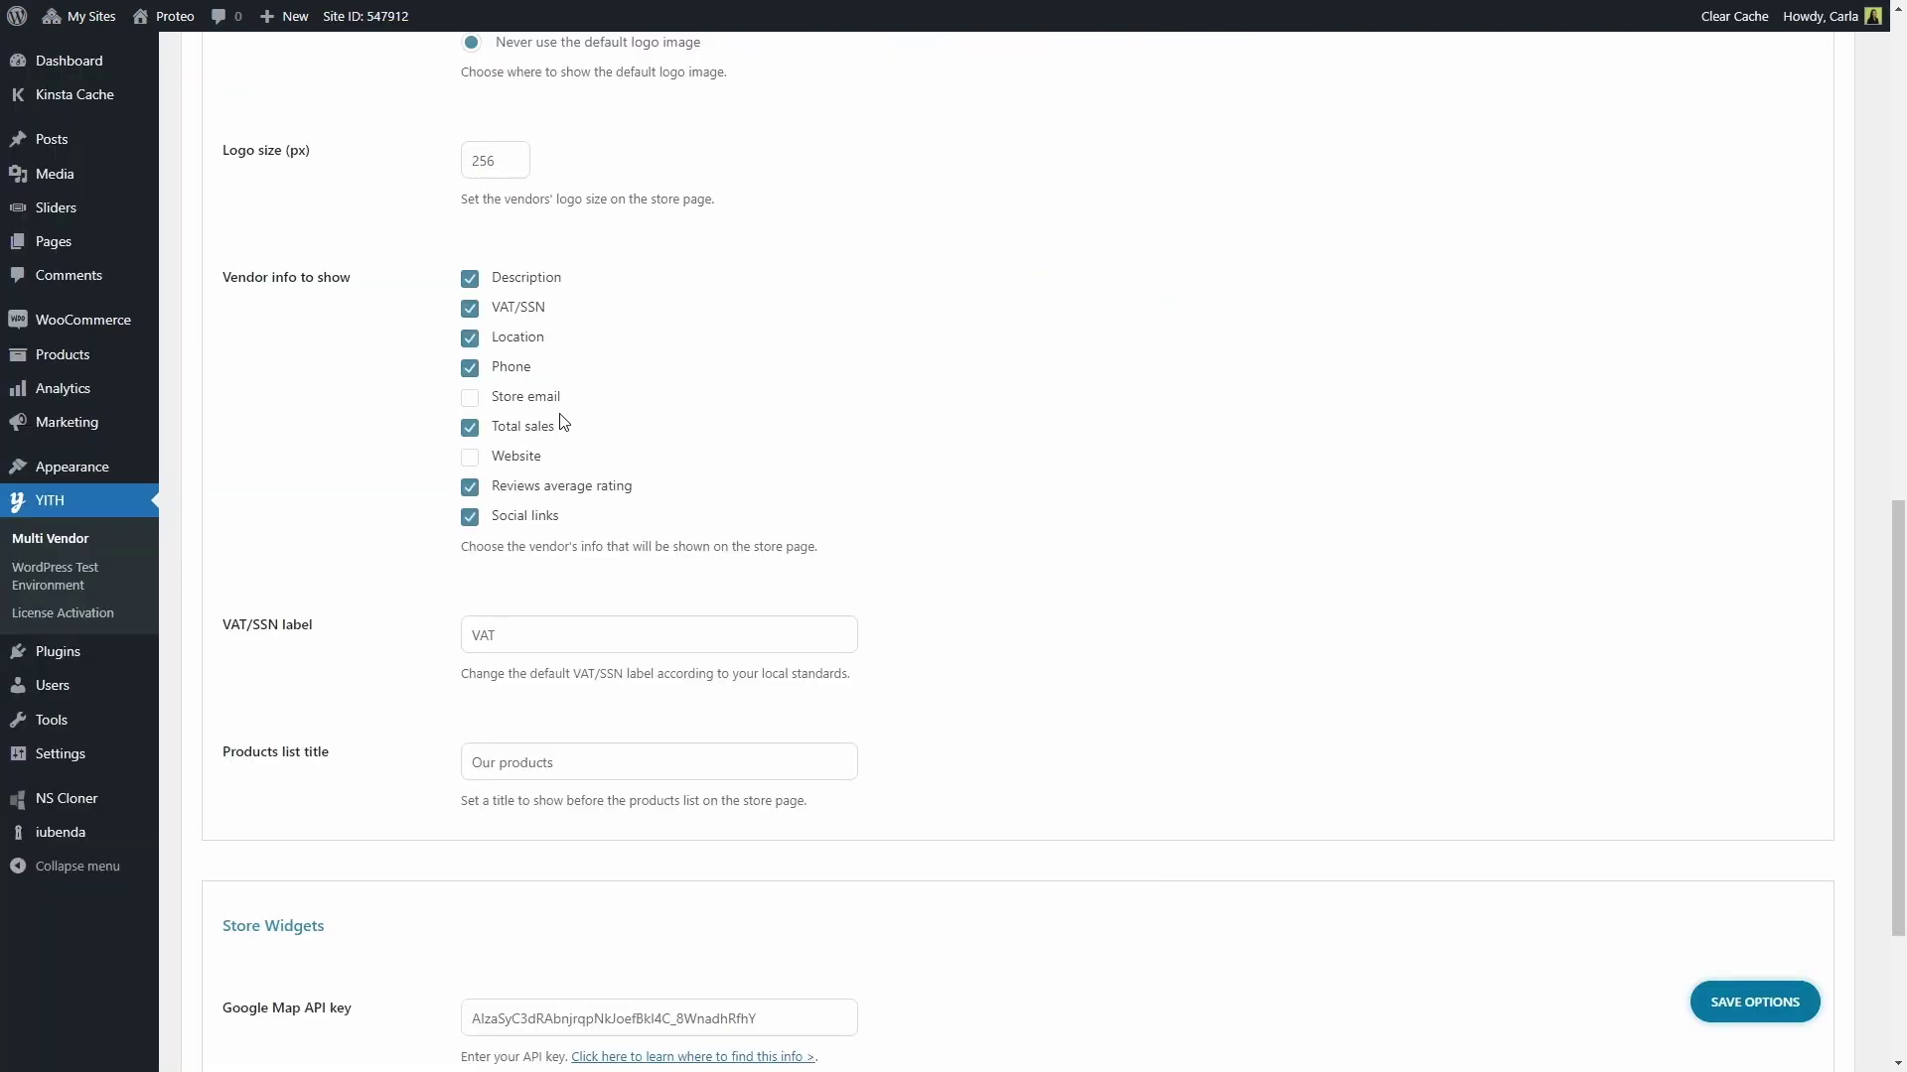
scroll(563, 422, down, 3)
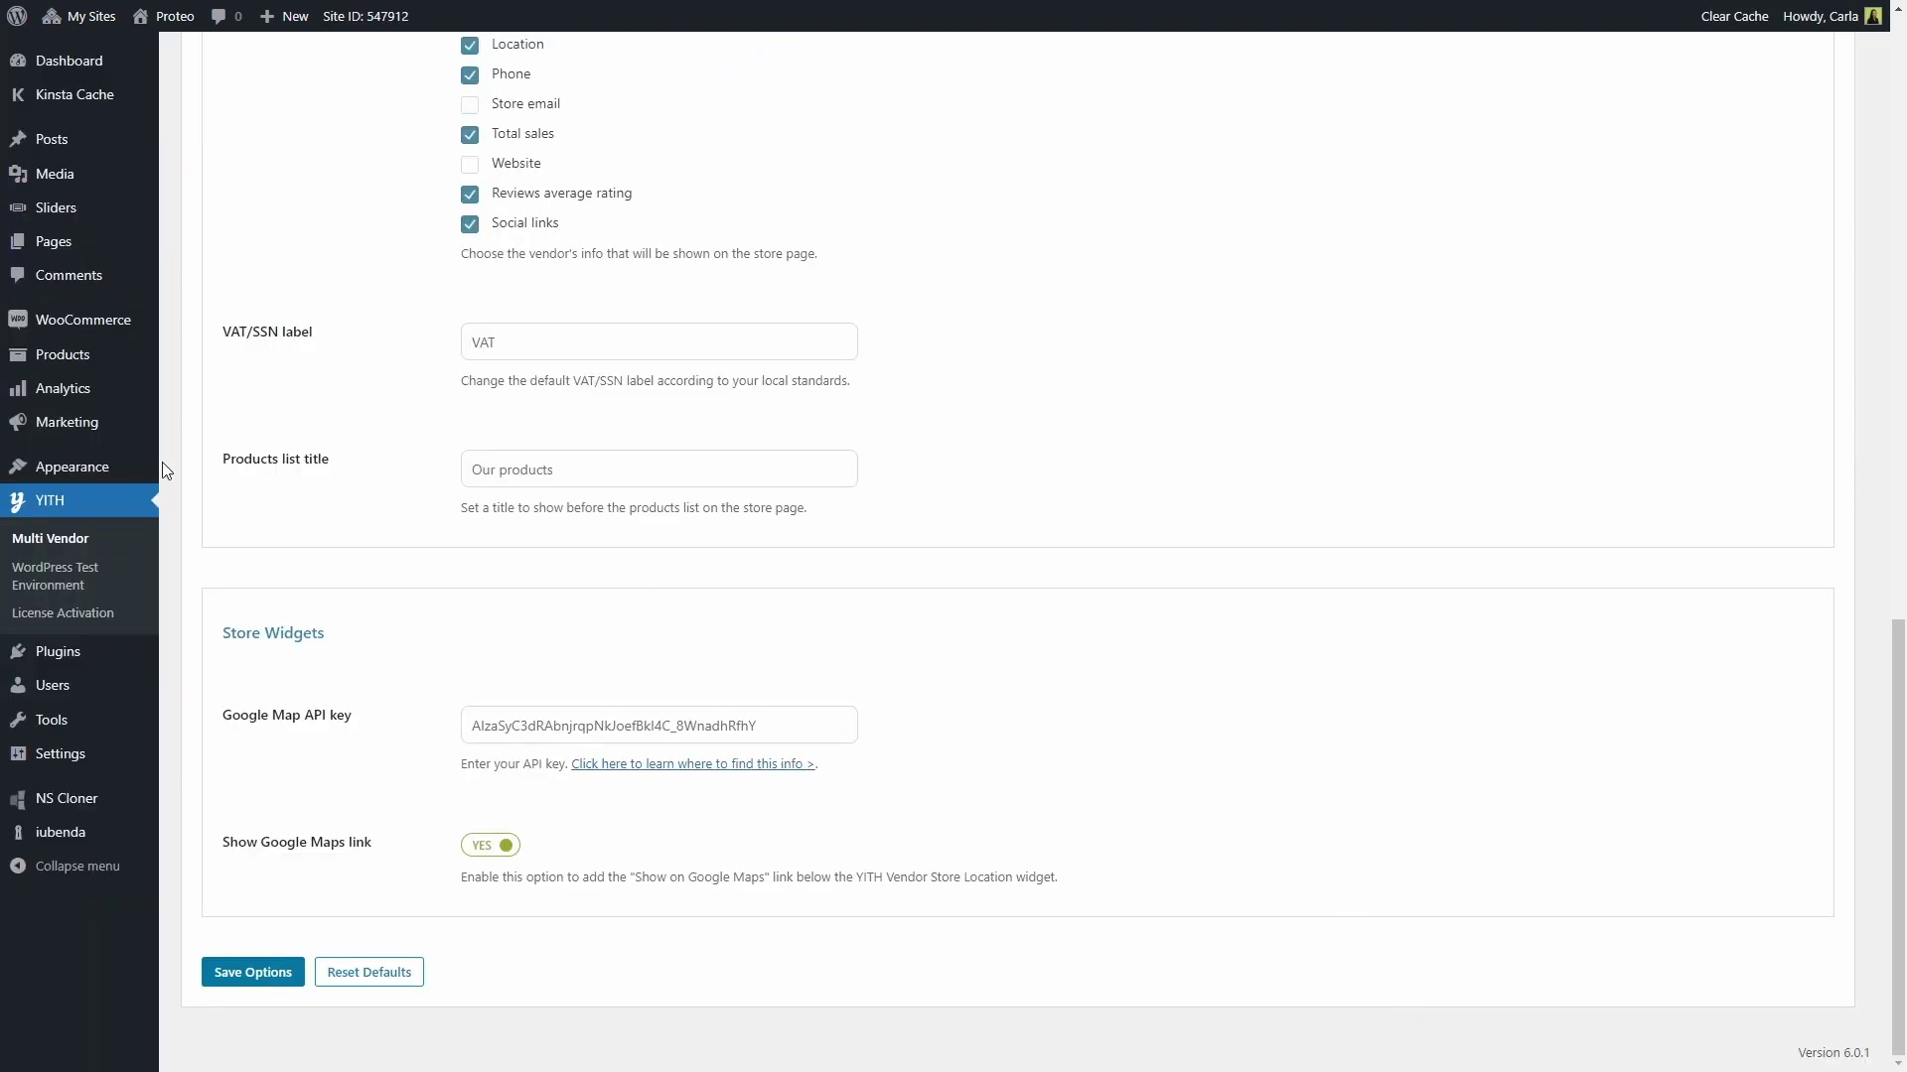
- Remove the old Store Location and Contact Form widgets from the Default sidebar
mouse_move(149, 468)
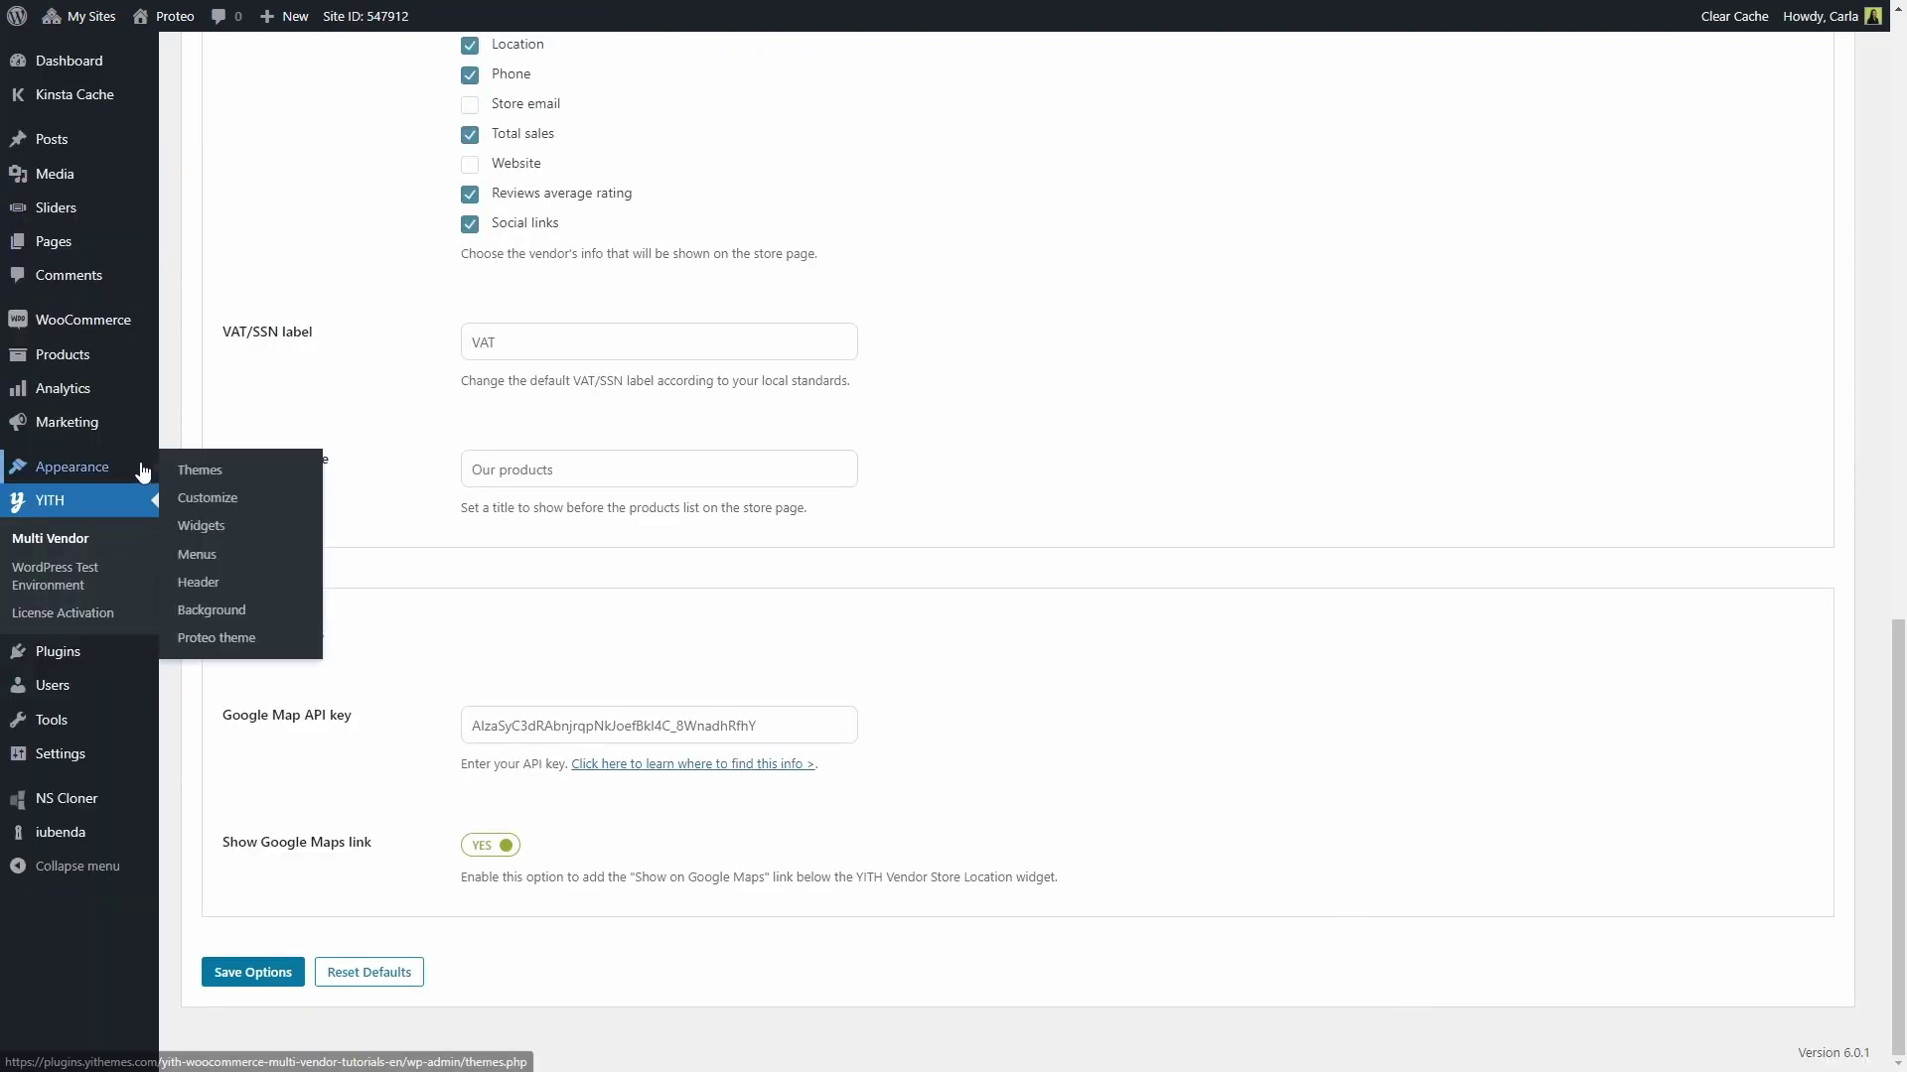
click(198, 536)
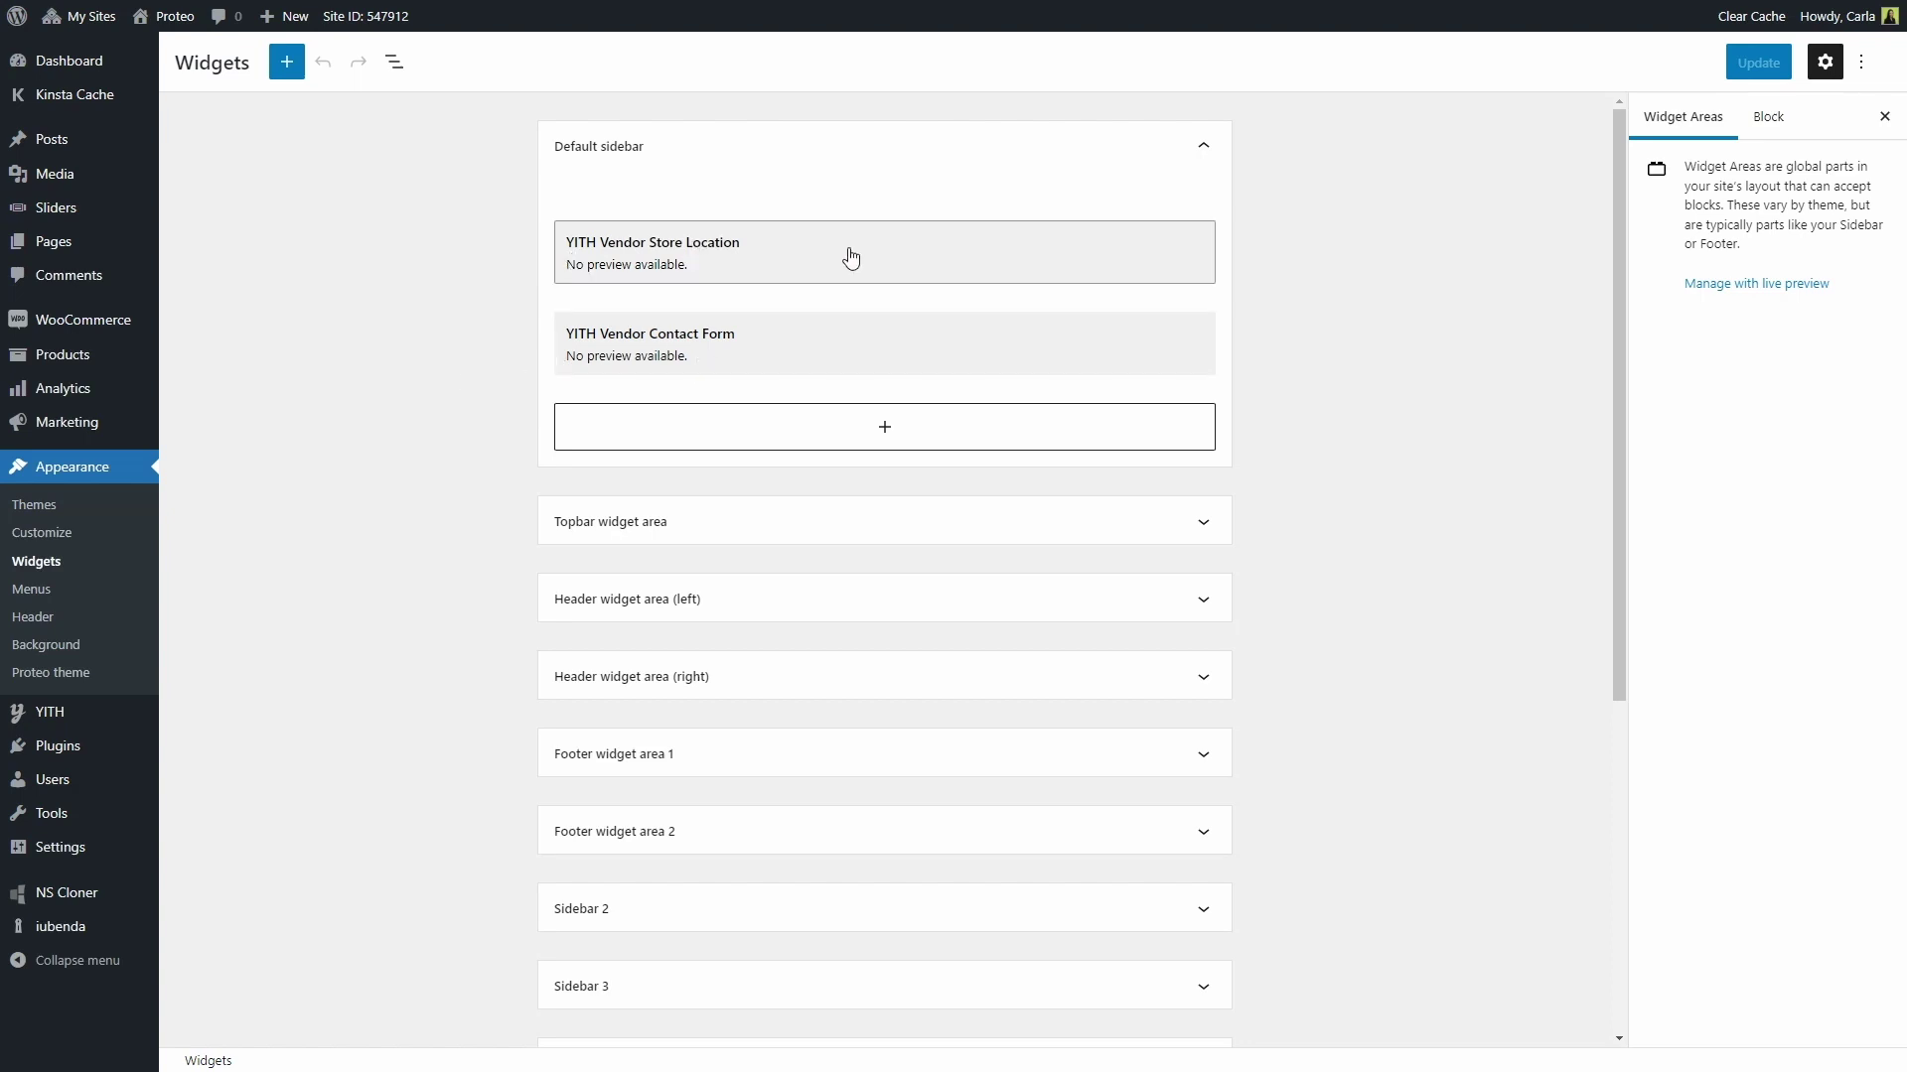
click(851, 259)
click(733, 178)
click(808, 534)
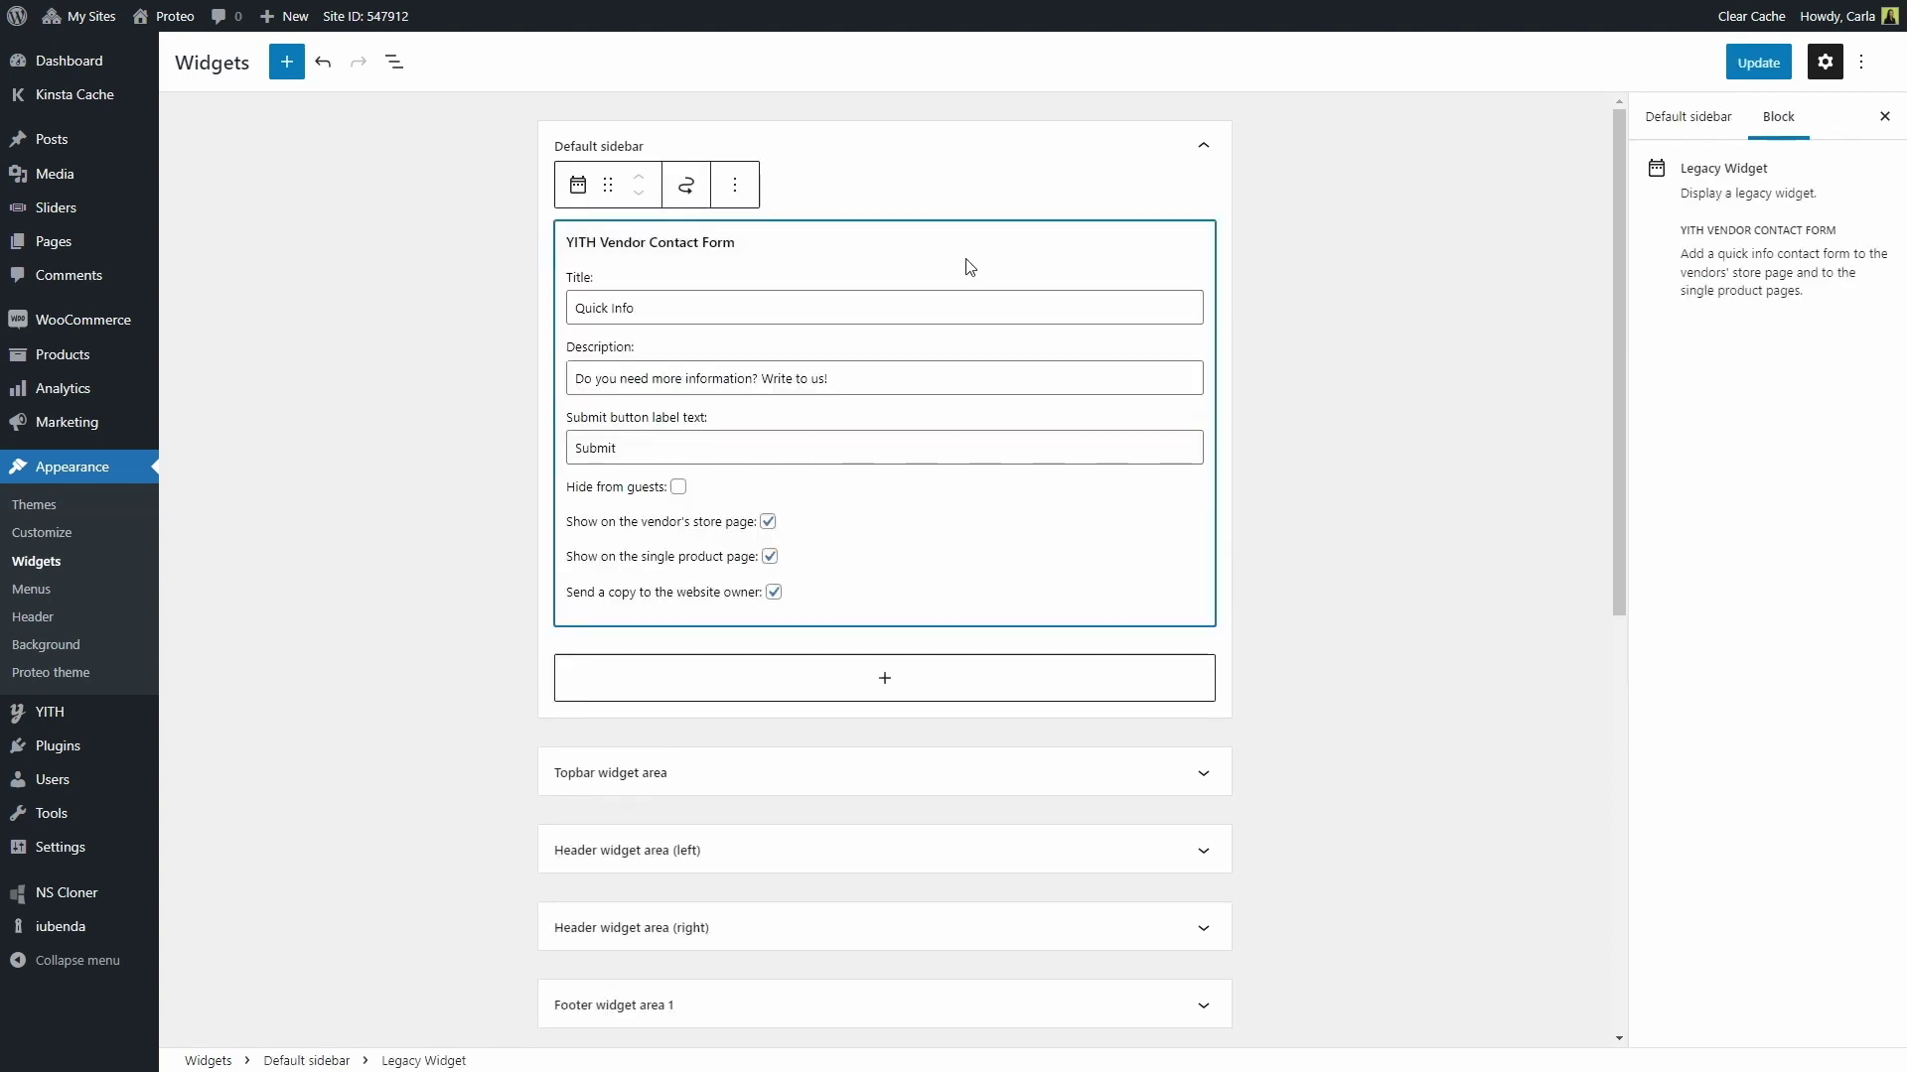
key(shift+alt+z)
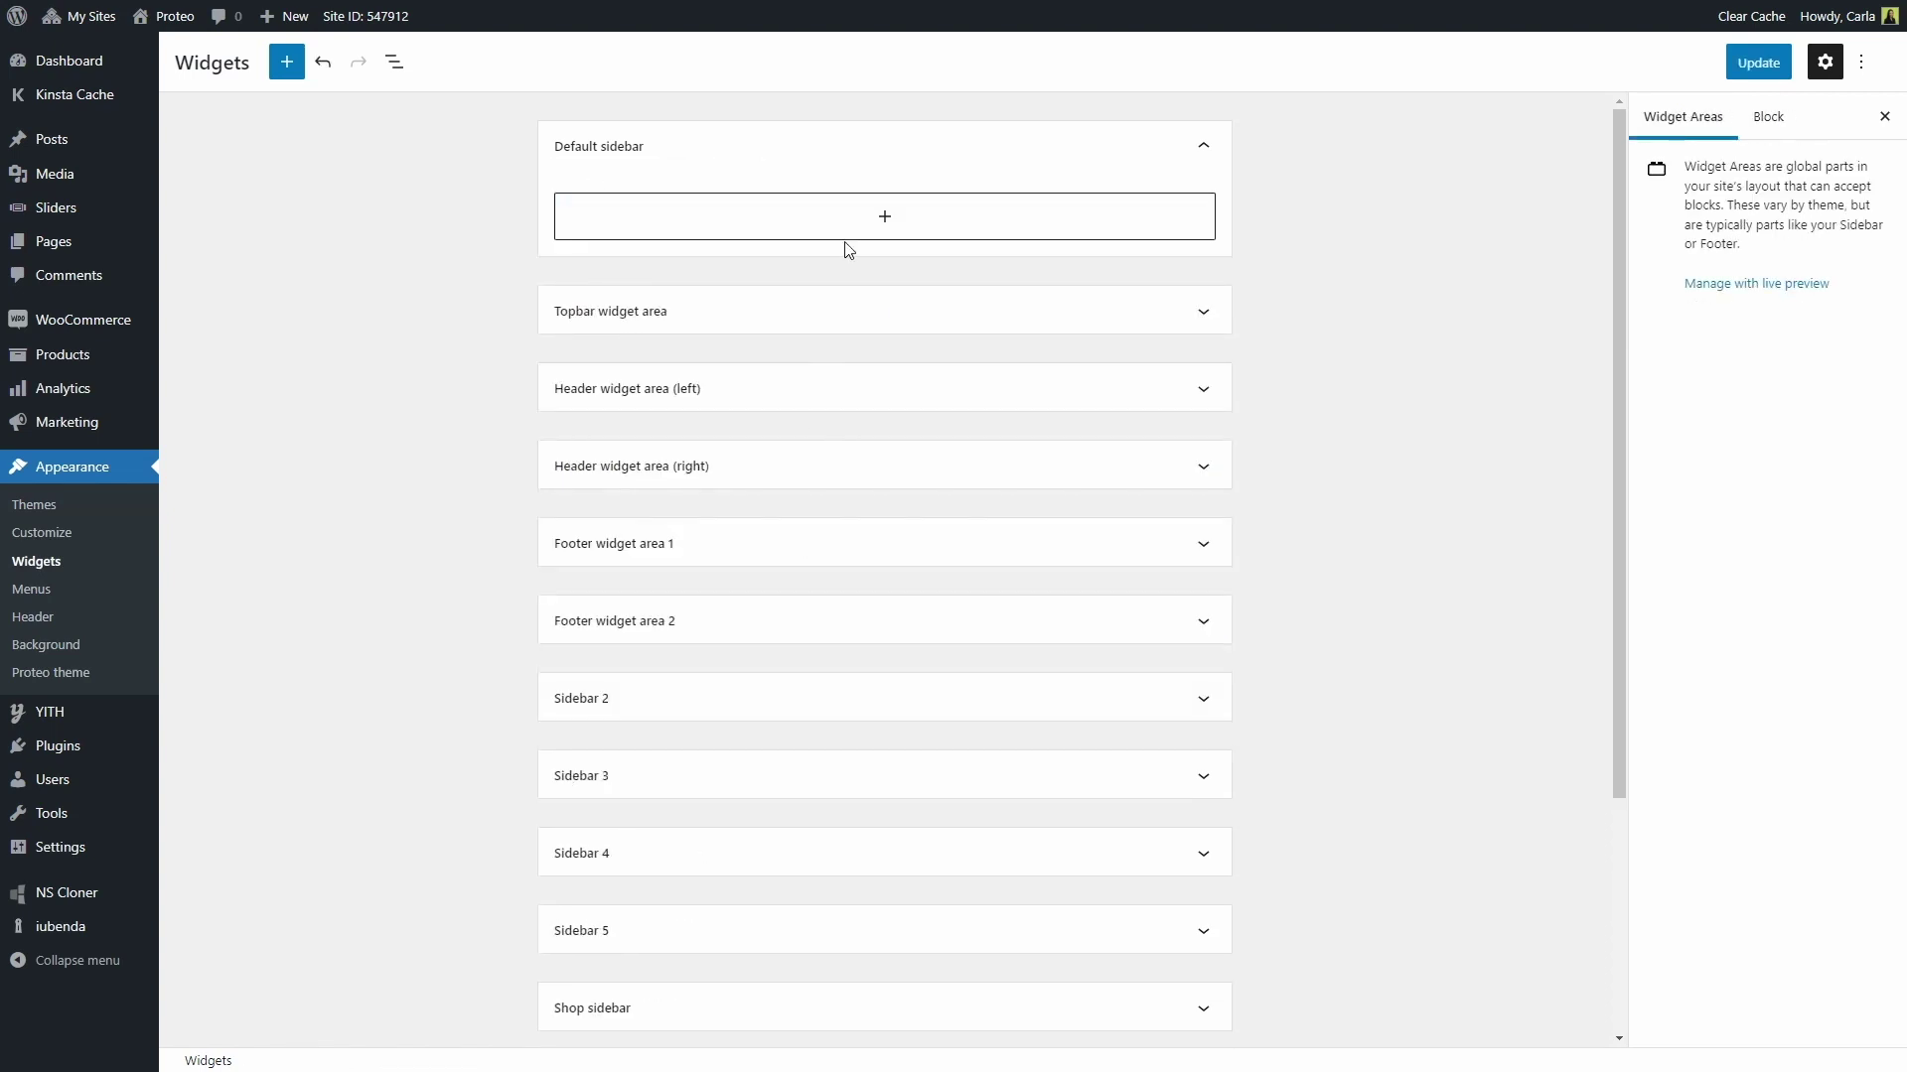
- Insert the YITH Vendor Store Location widget into the Default sidebar
click(876, 219)
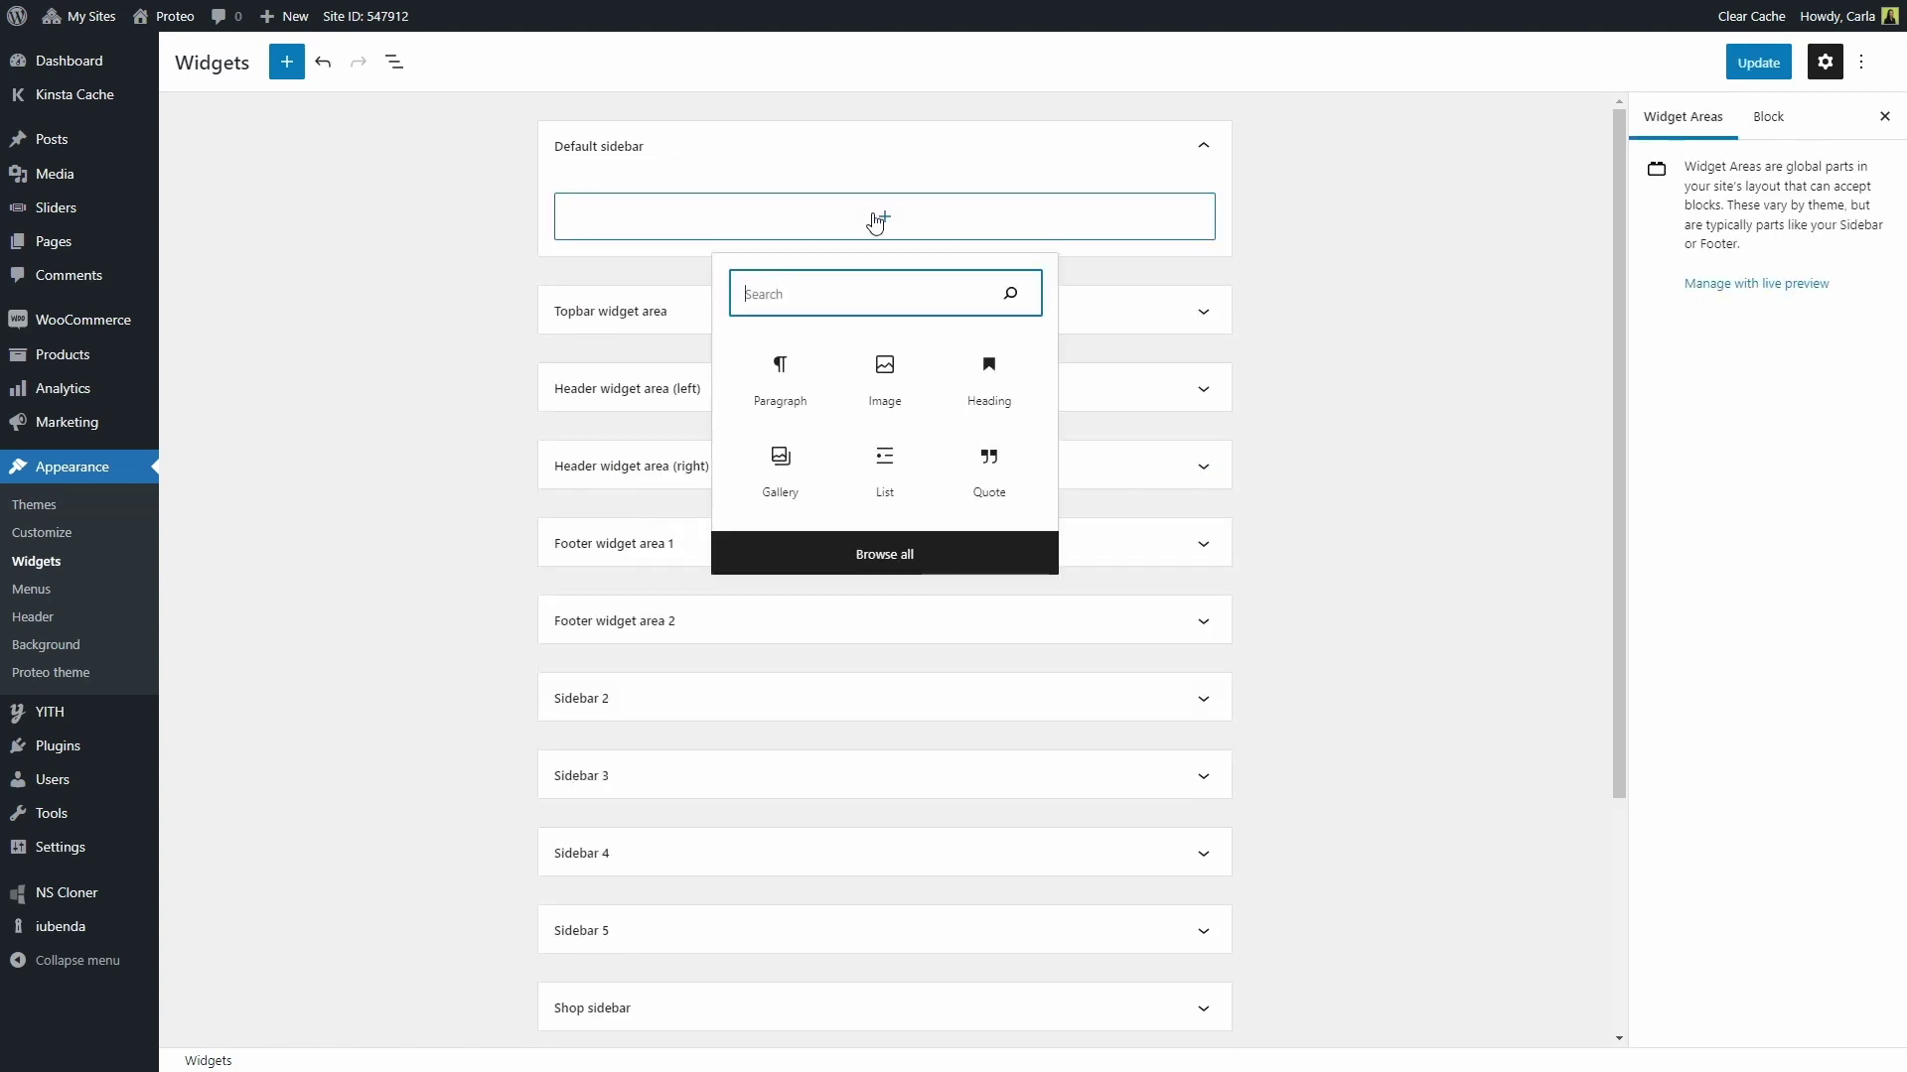
text(YITH Vendor Store Location)
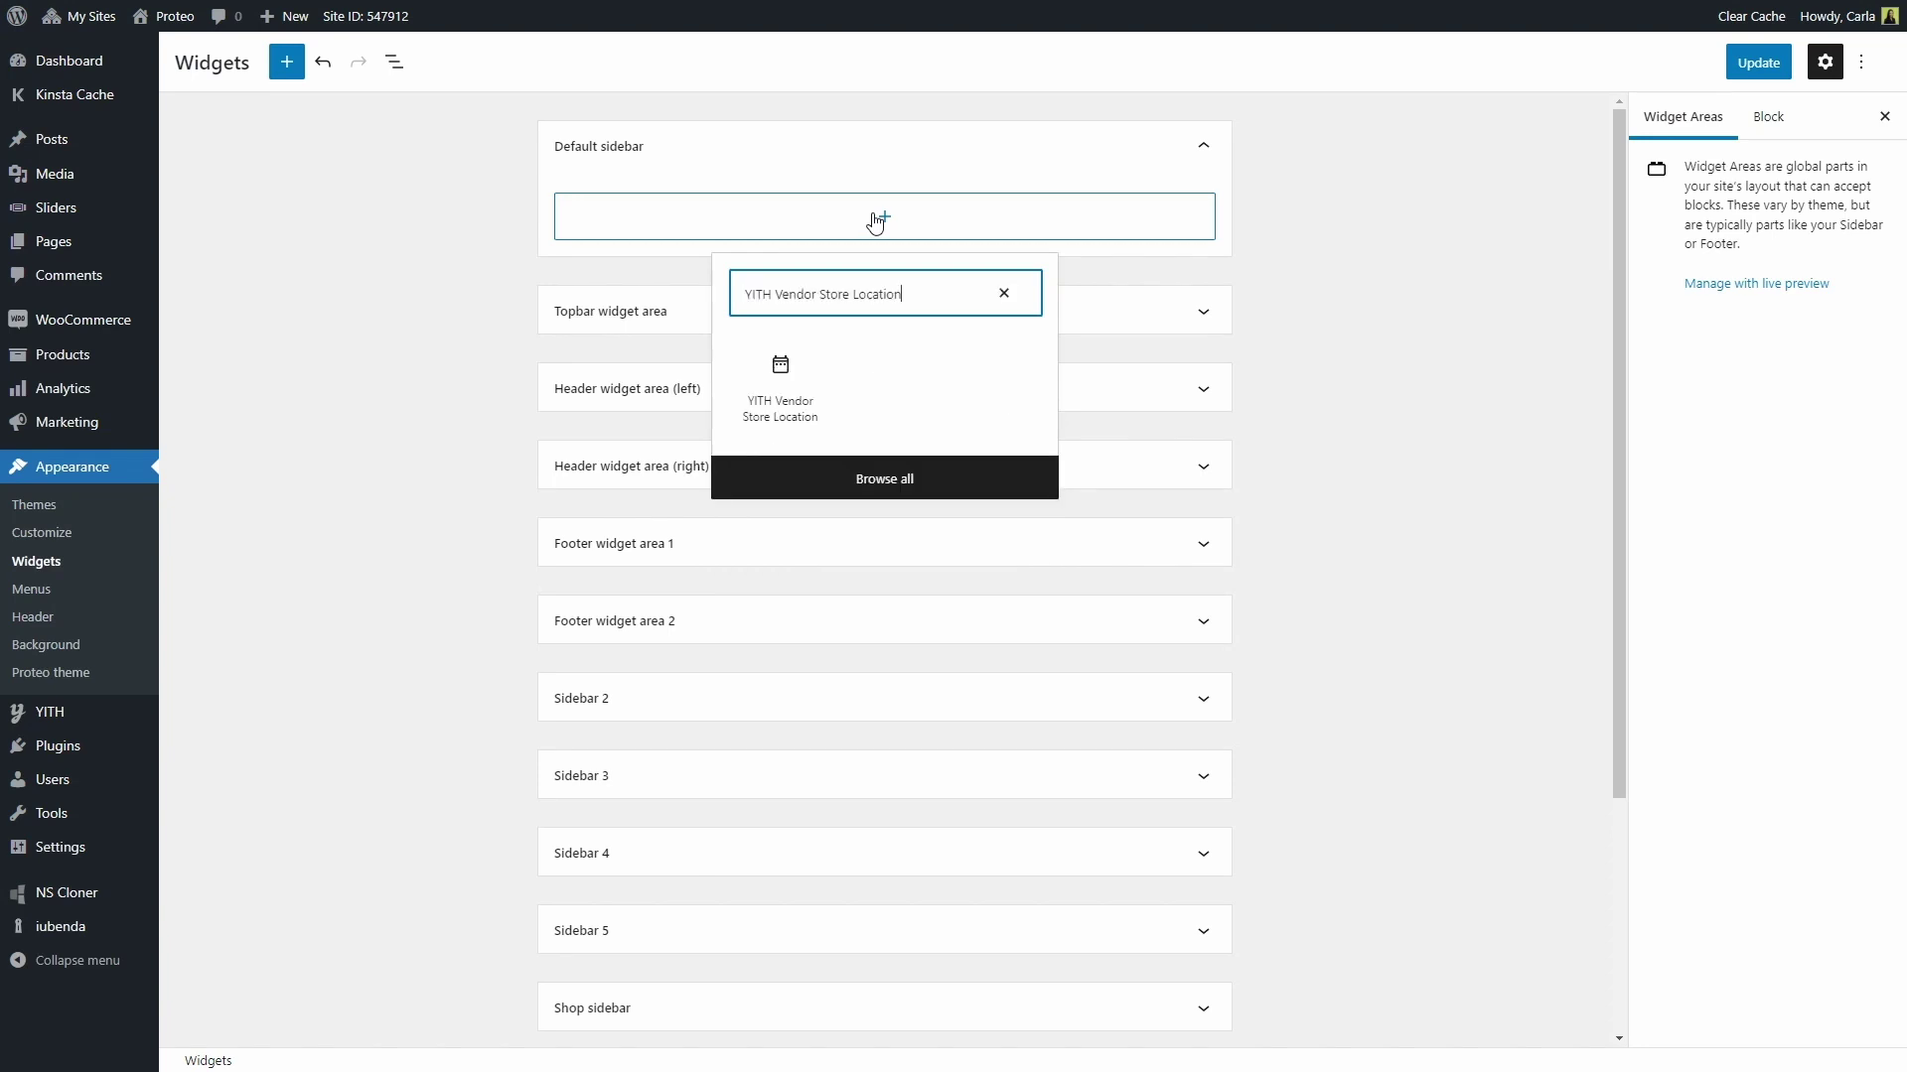
click(793, 409)
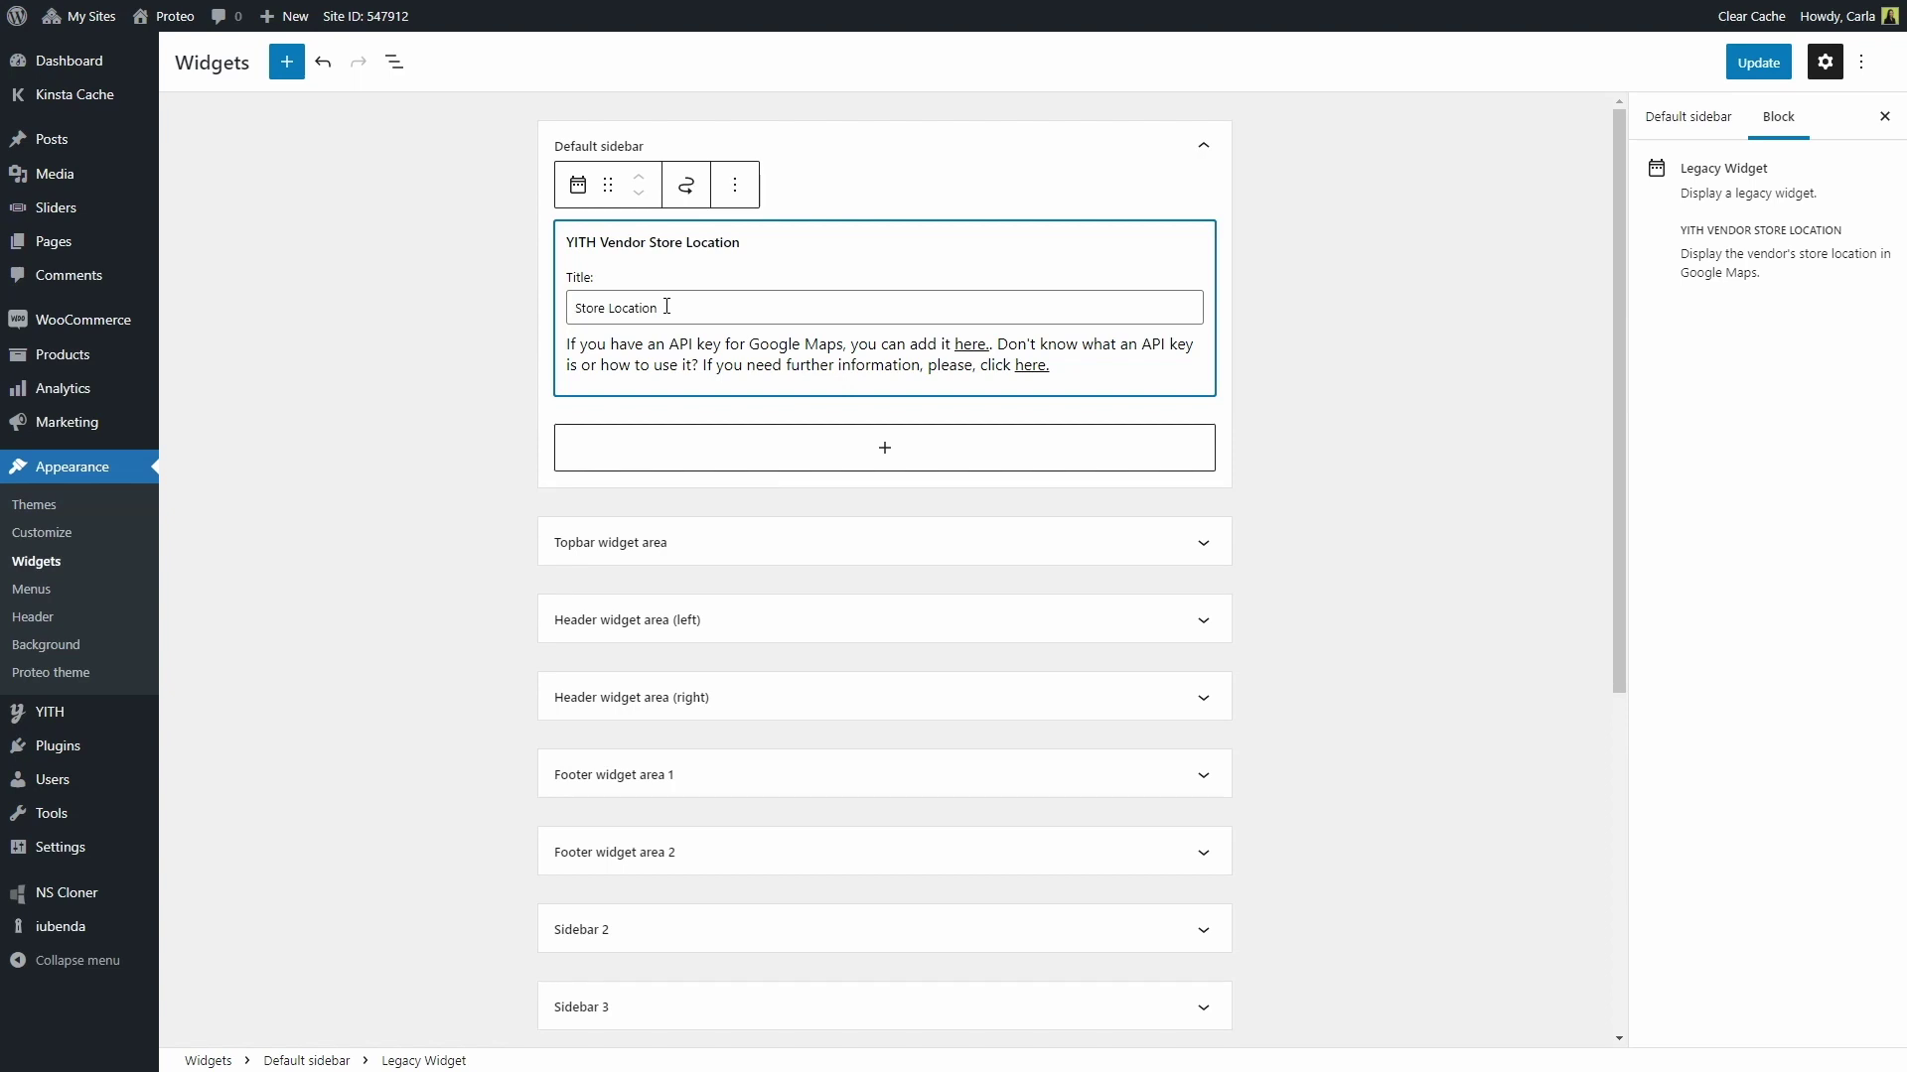
click(746, 443)
click(745, 445)
- Add YITH Vendor Contact Form, ticking 'Show on the single product page' and 'Send a copy to the website owner'
text(YITH Vendor Contact Form)
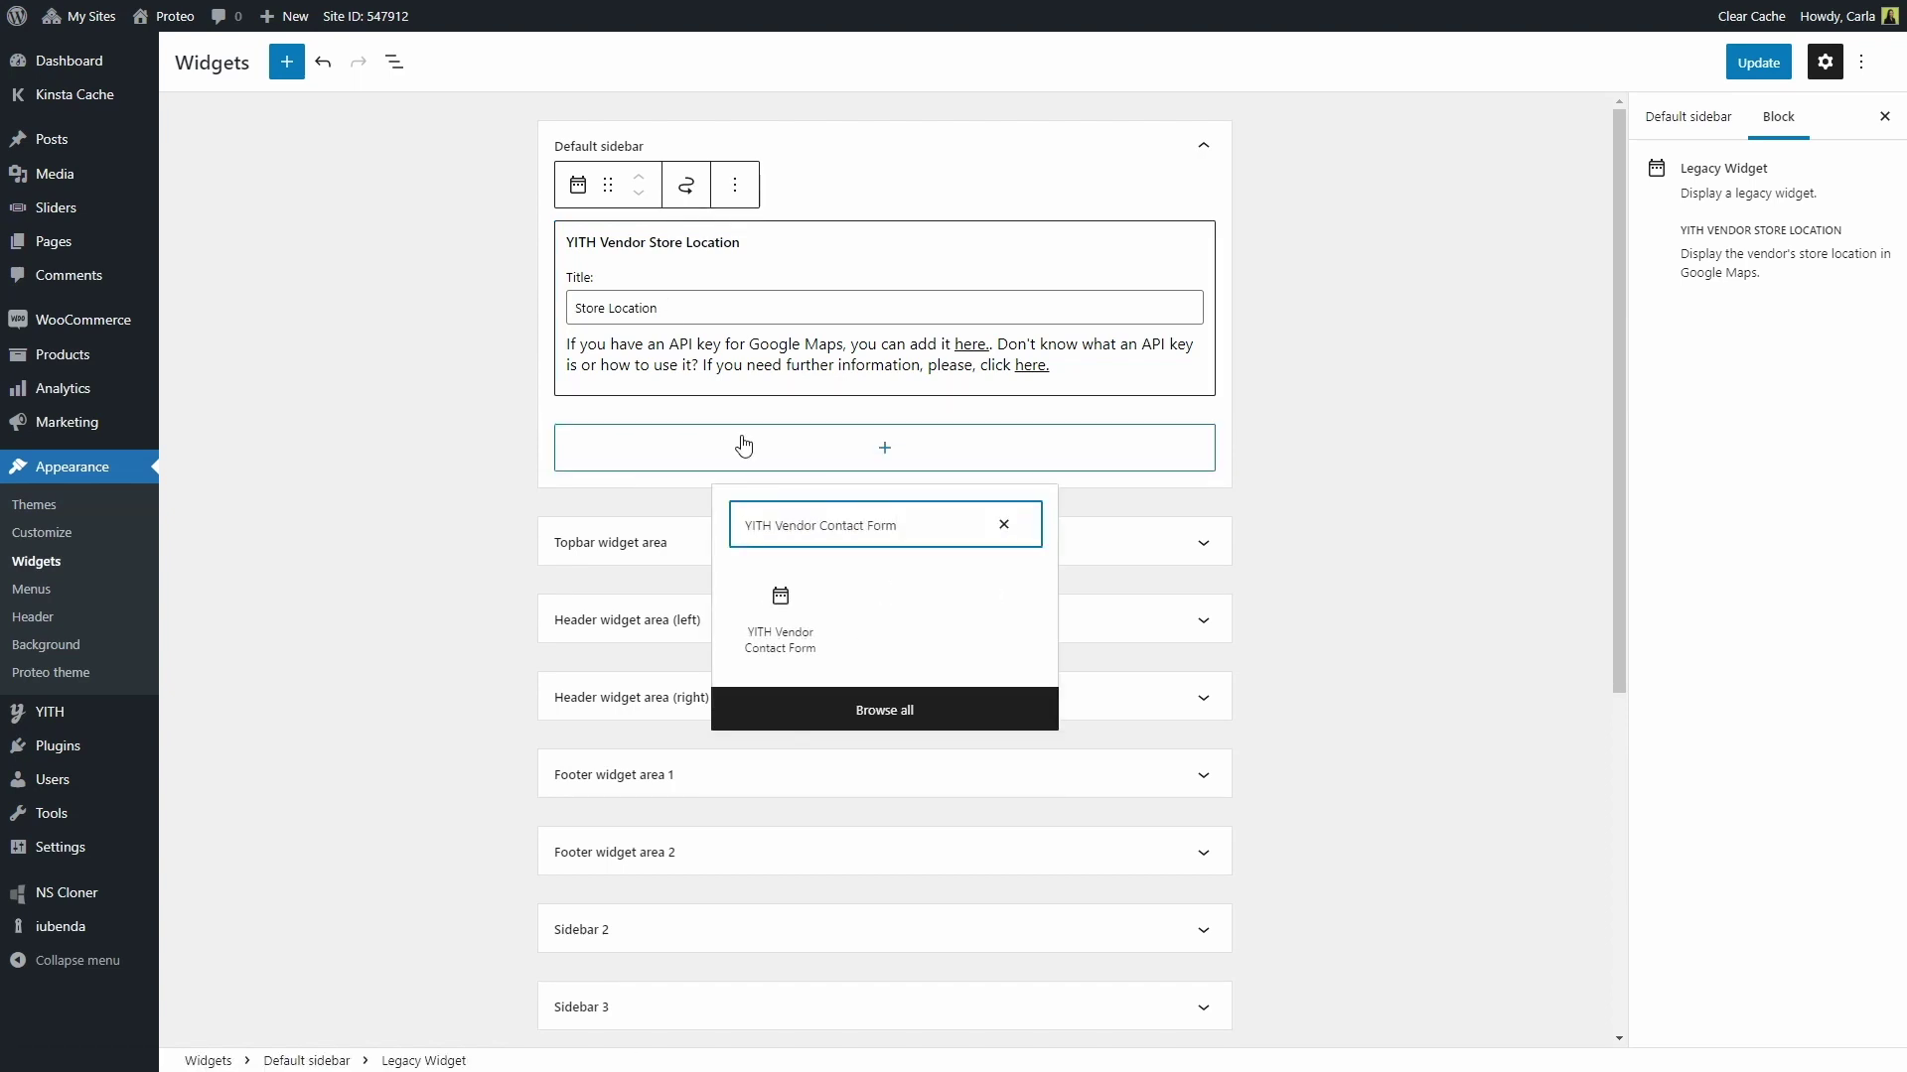
click(778, 610)
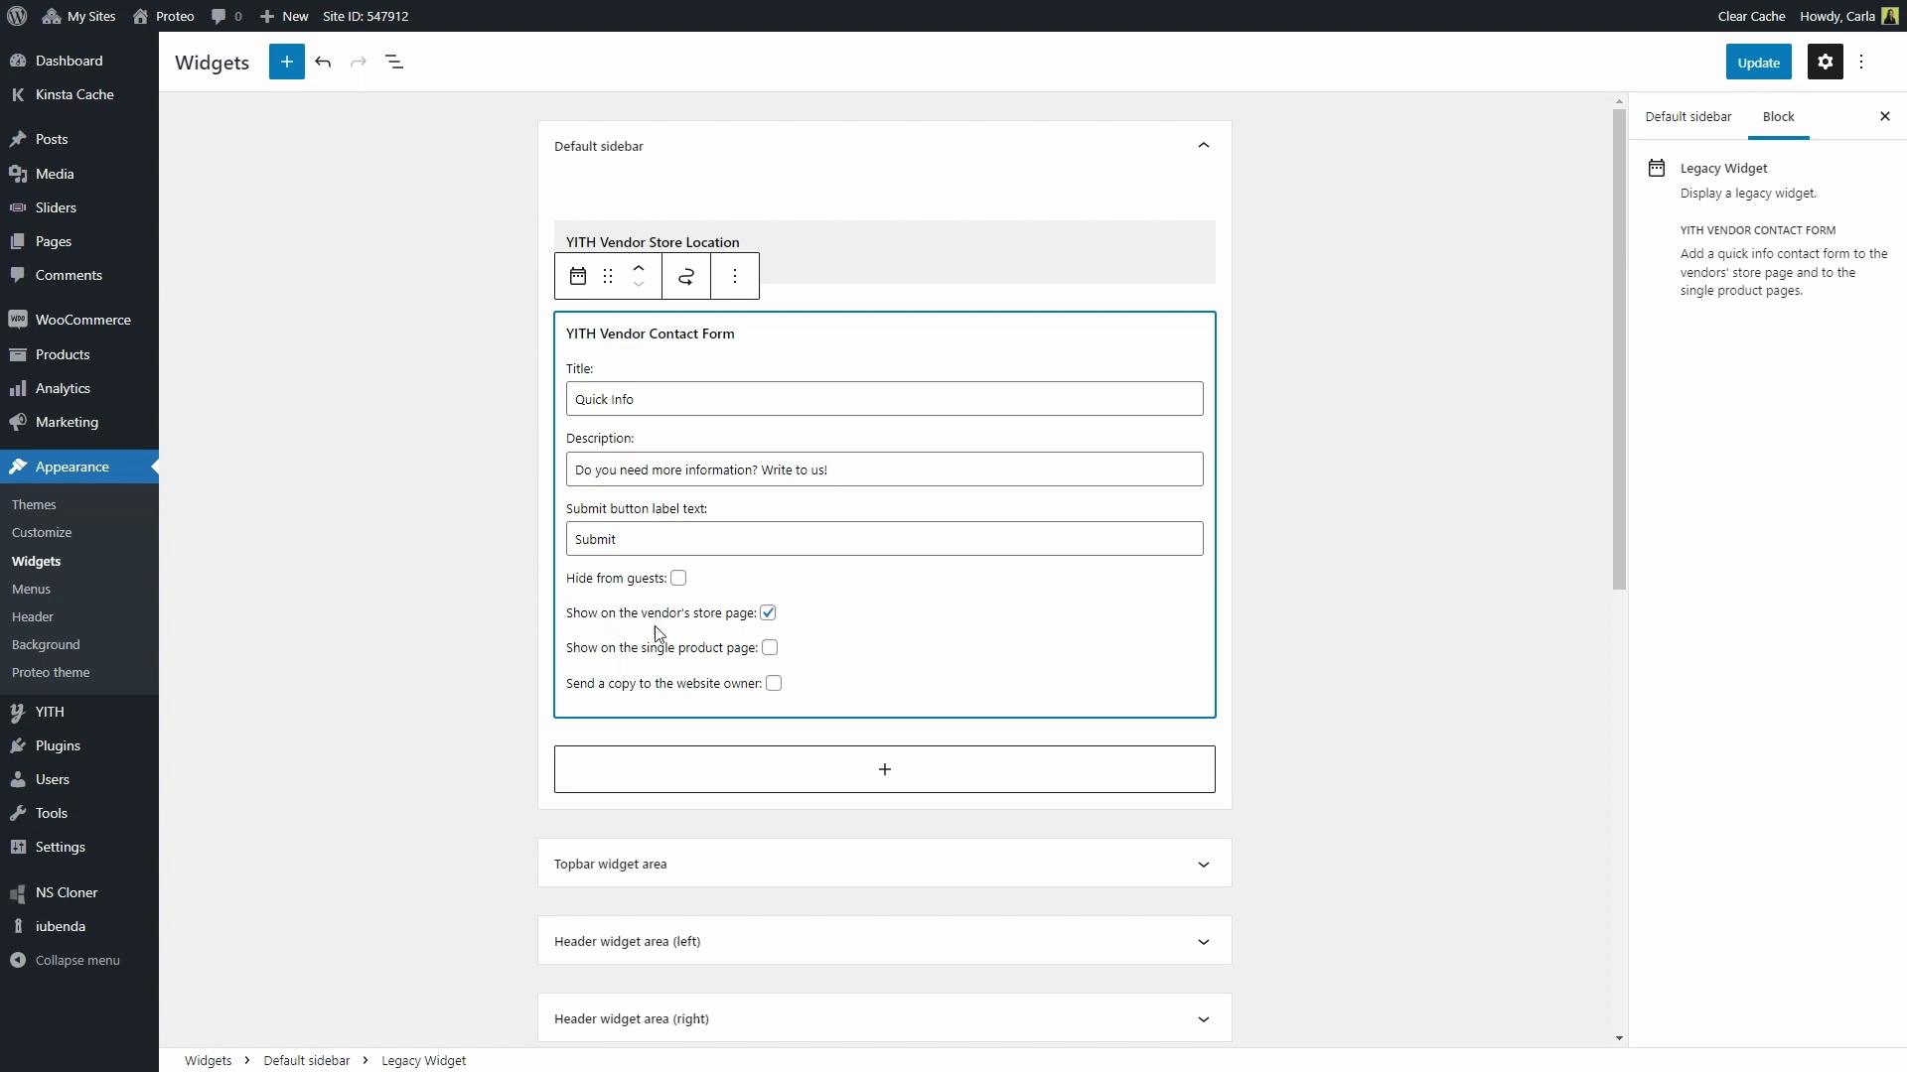
click(771, 649)
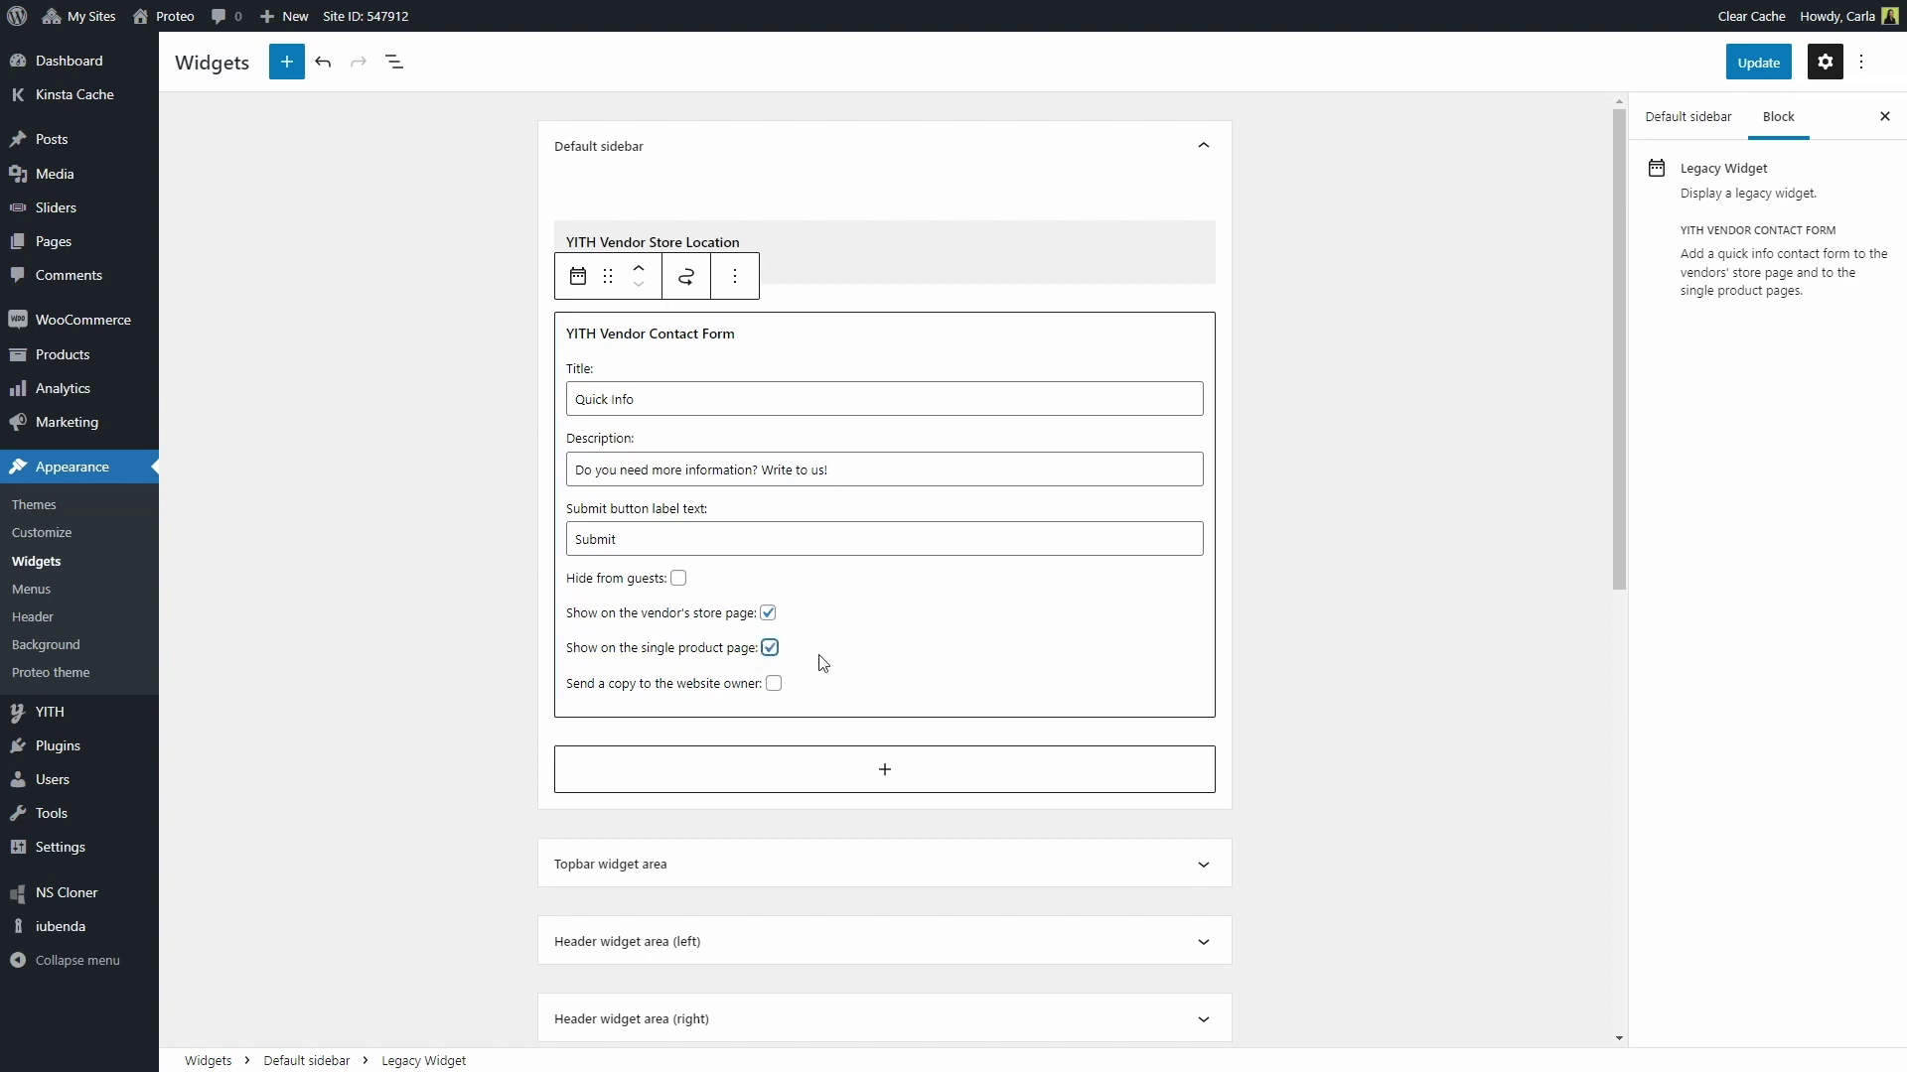
click(774, 686)
- Save the Default sidebar widget changes with Update
click(1757, 63)
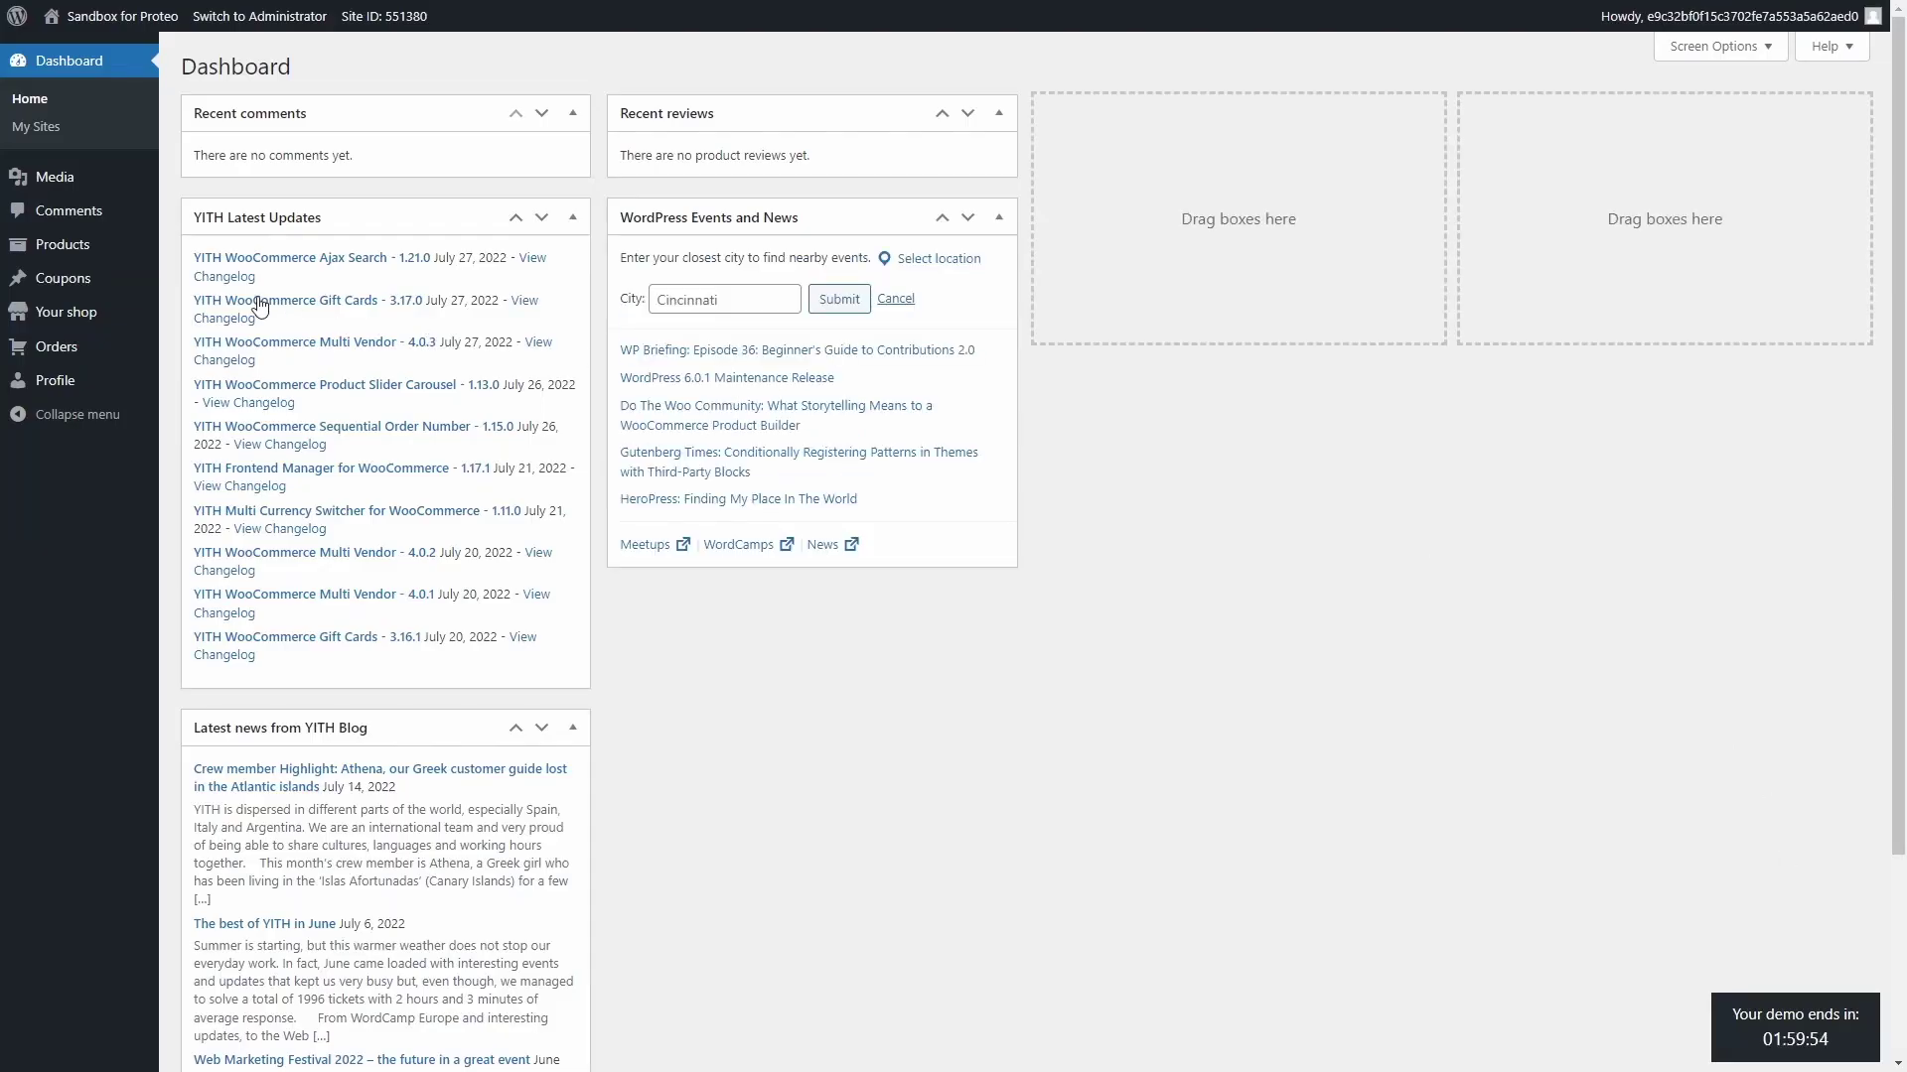
- Go to Your shop and show the Store settings tab for Saturno Contro Shop
click(127, 313)
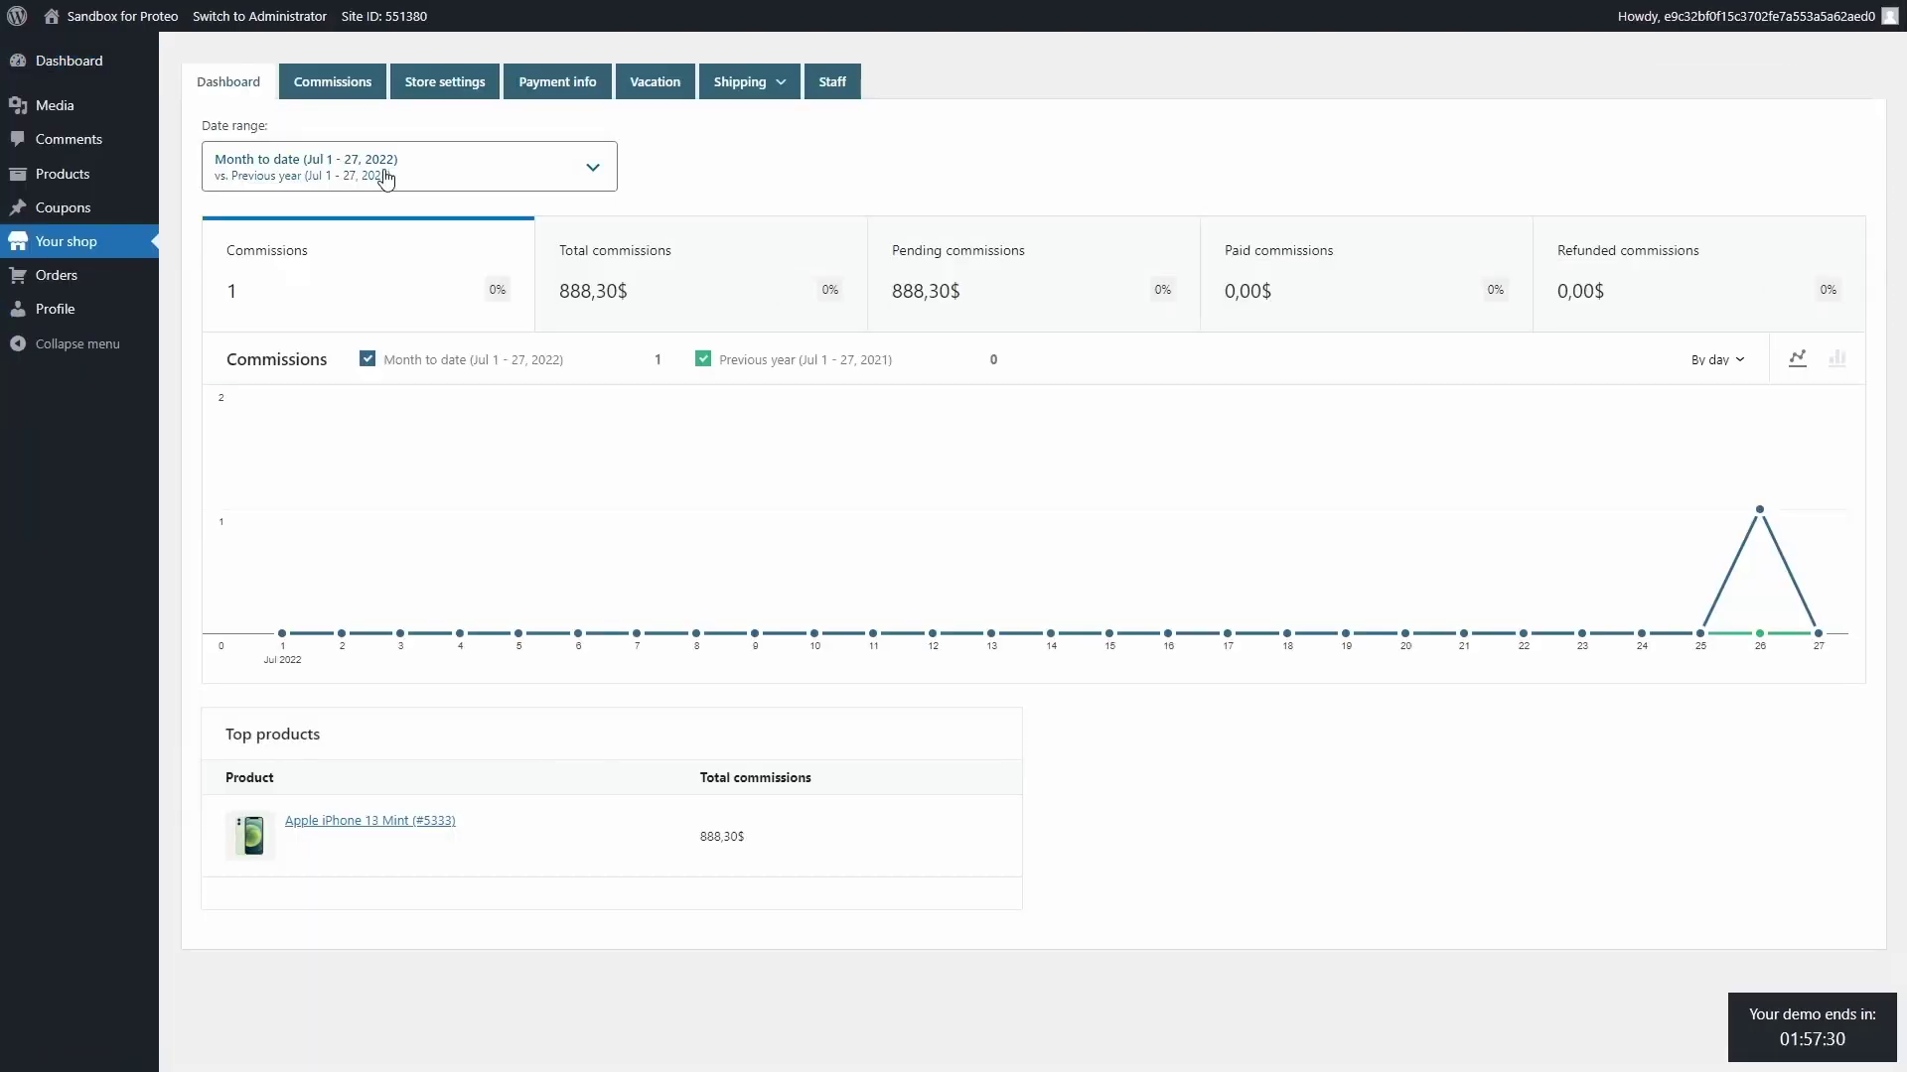
click(468, 84)
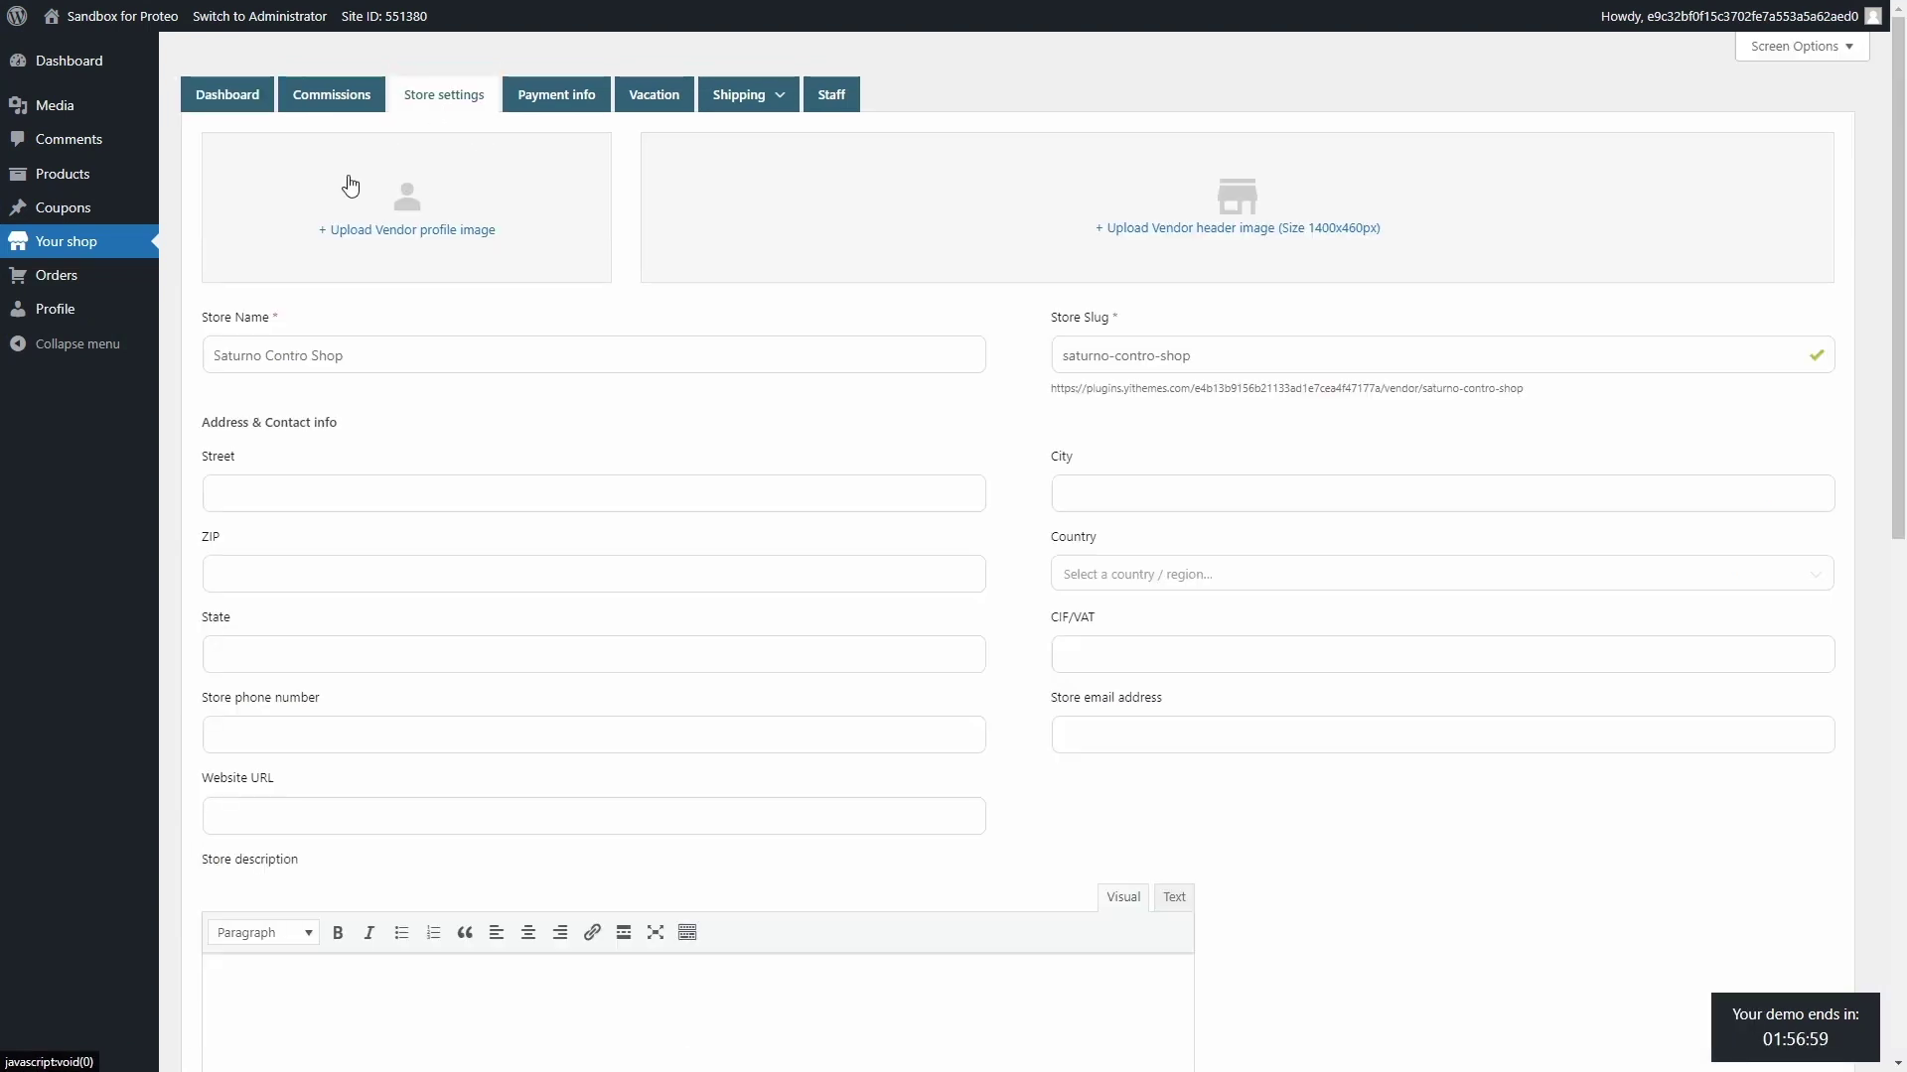